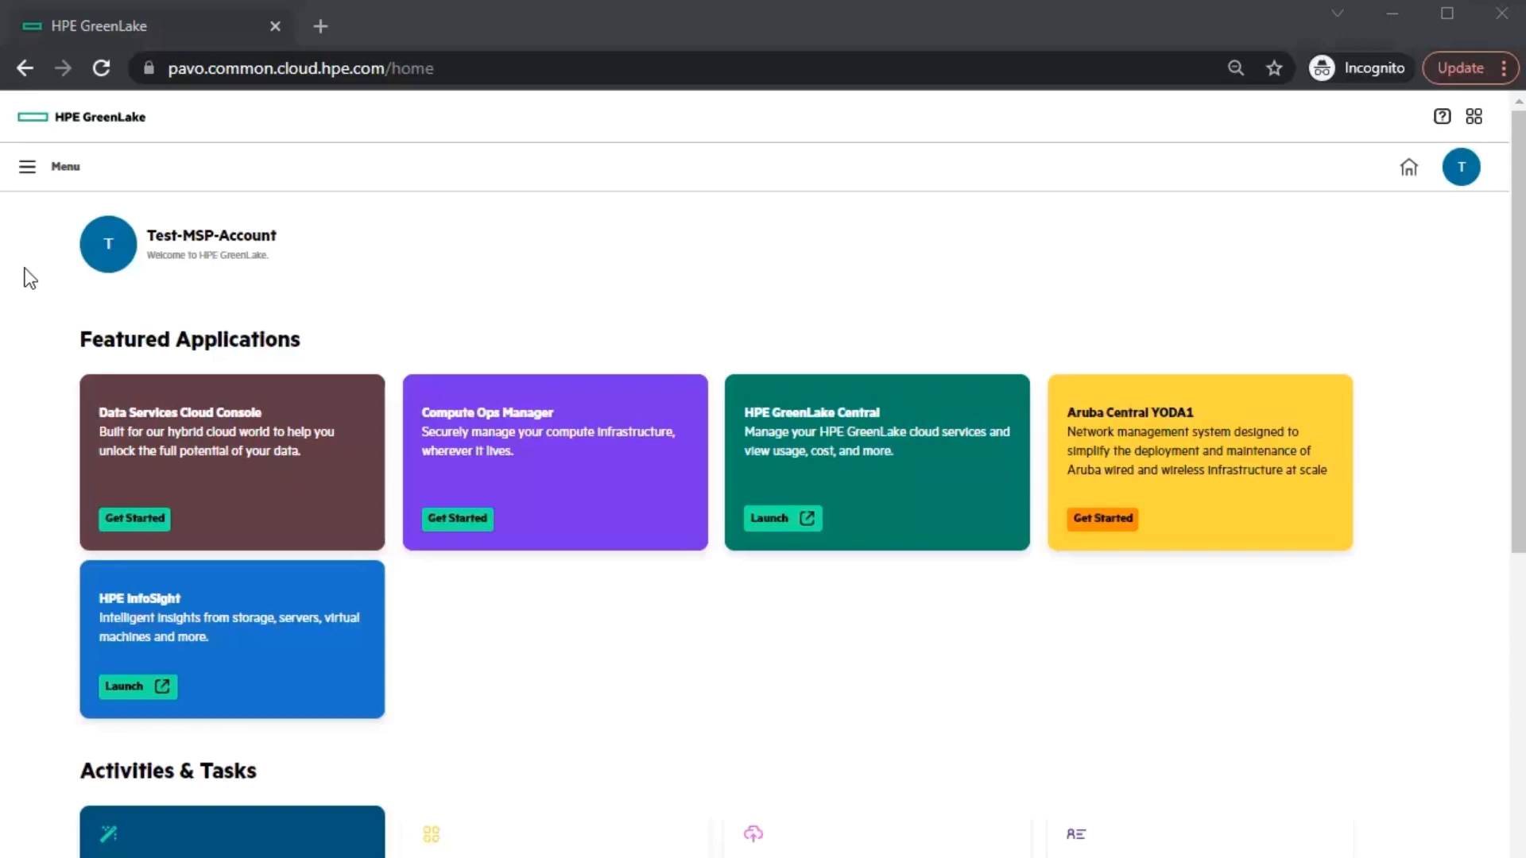
- From Menu > Manage, open Manage Account Type and begin the MSP eligibility check
click(27, 169)
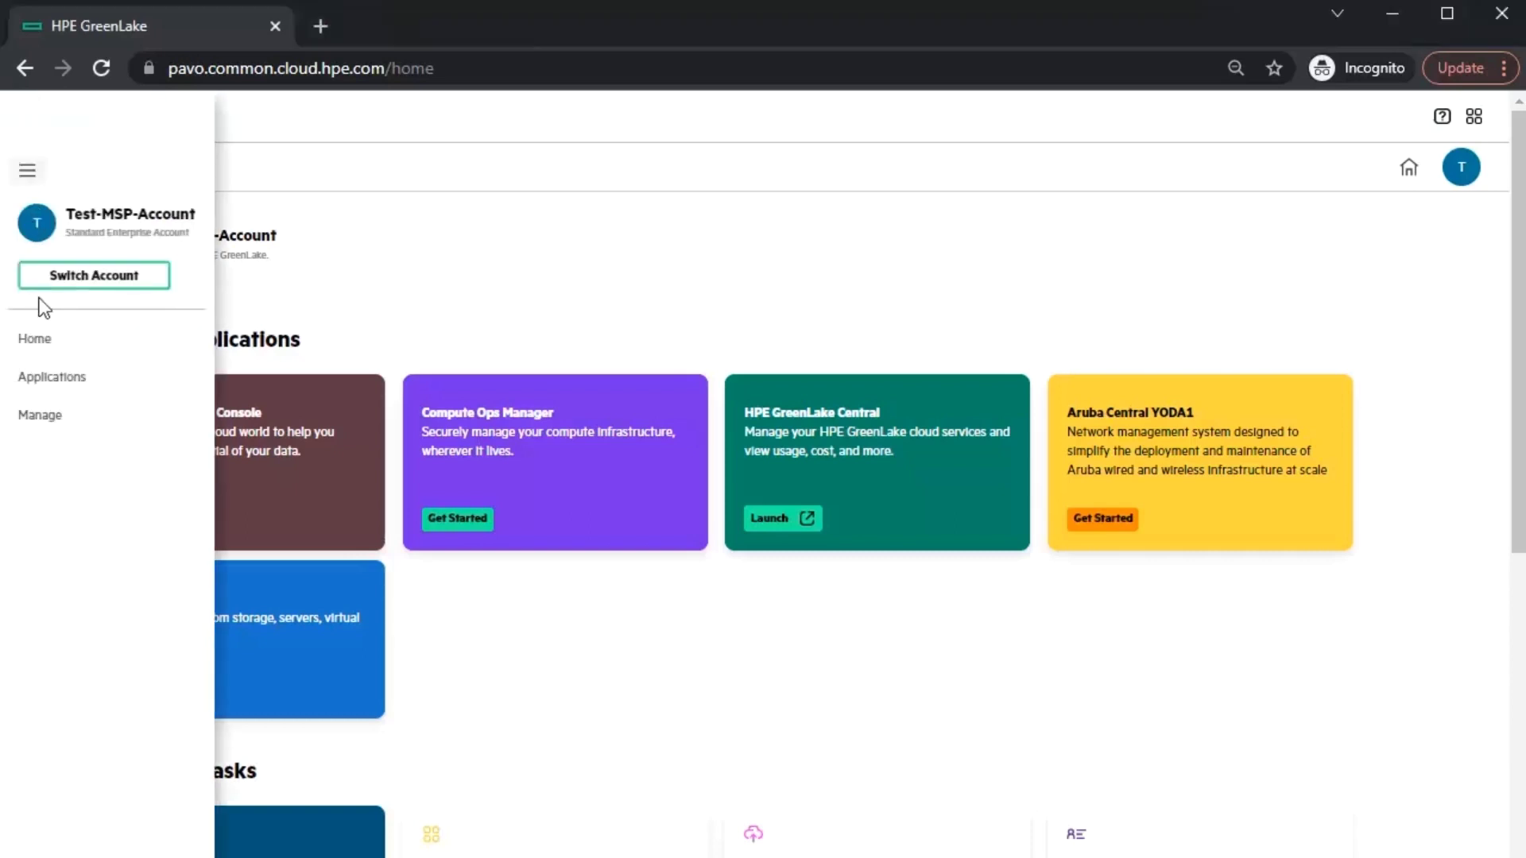
click(39, 416)
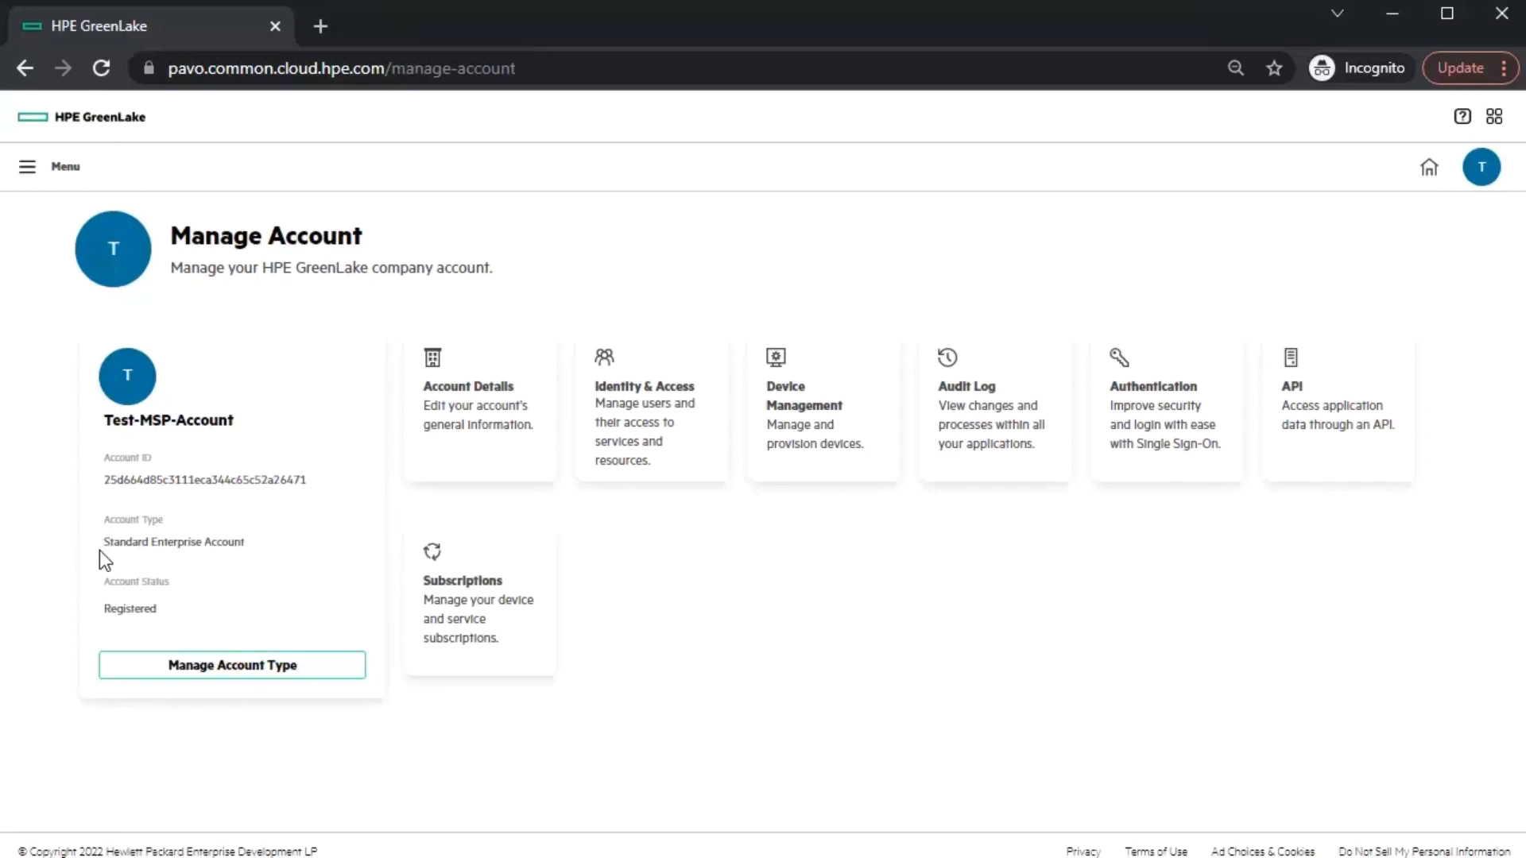
drag(108, 545, 295, 549)
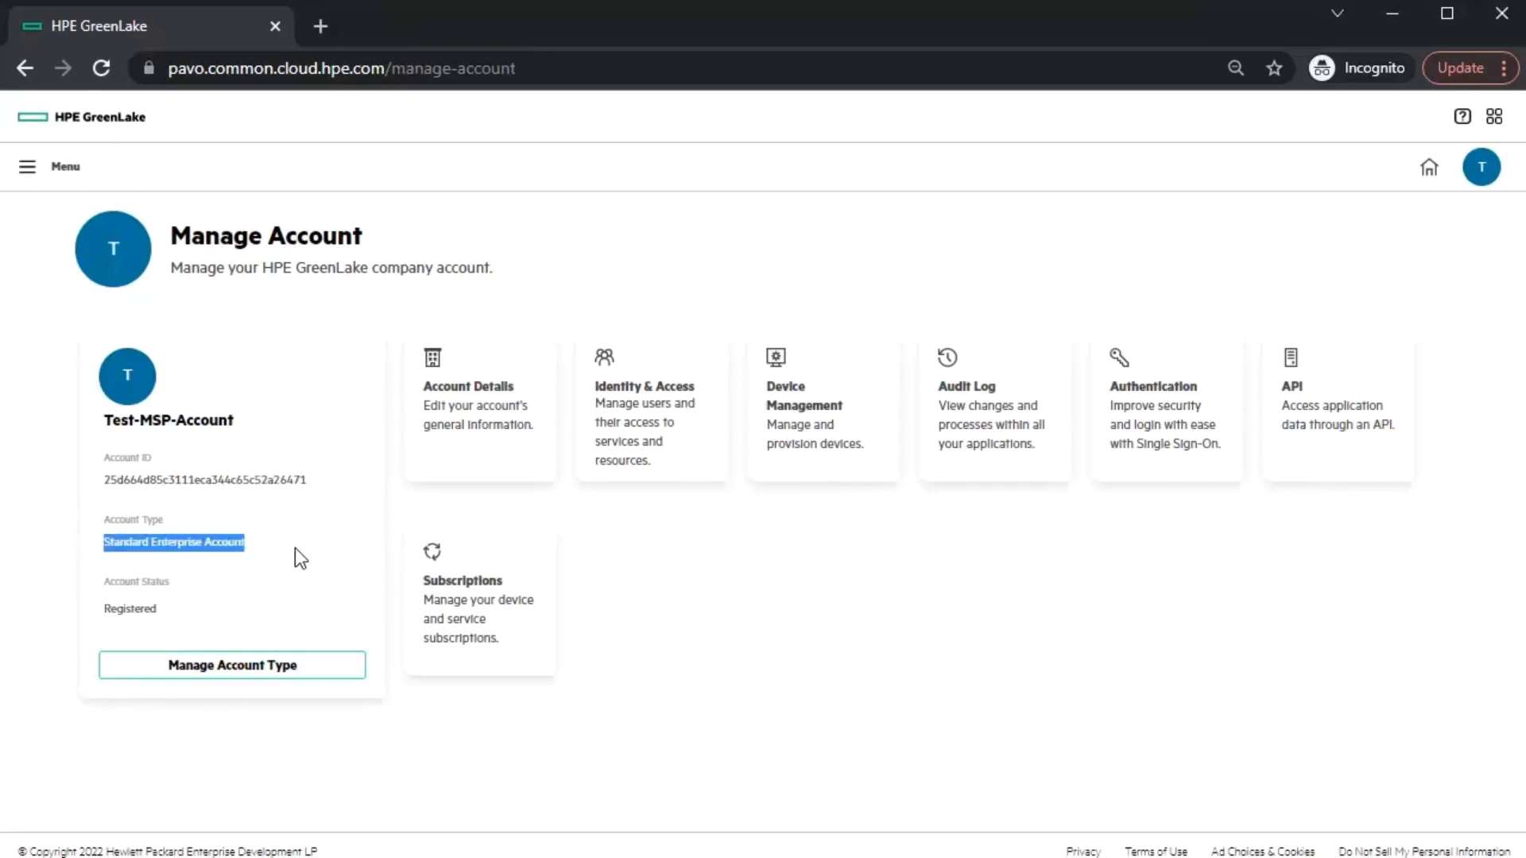
click(301, 588)
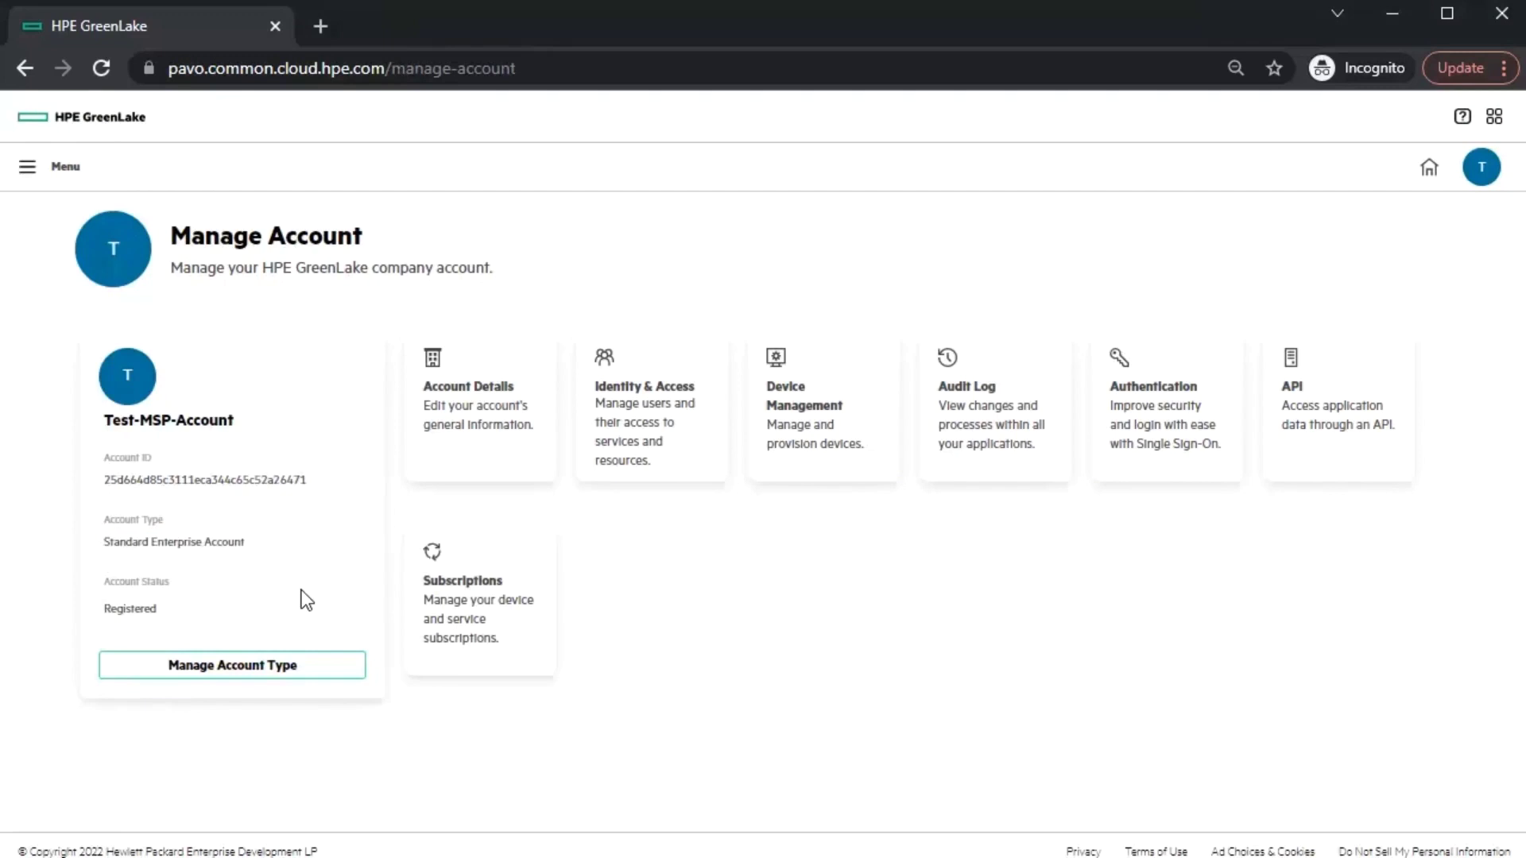
click(264, 673)
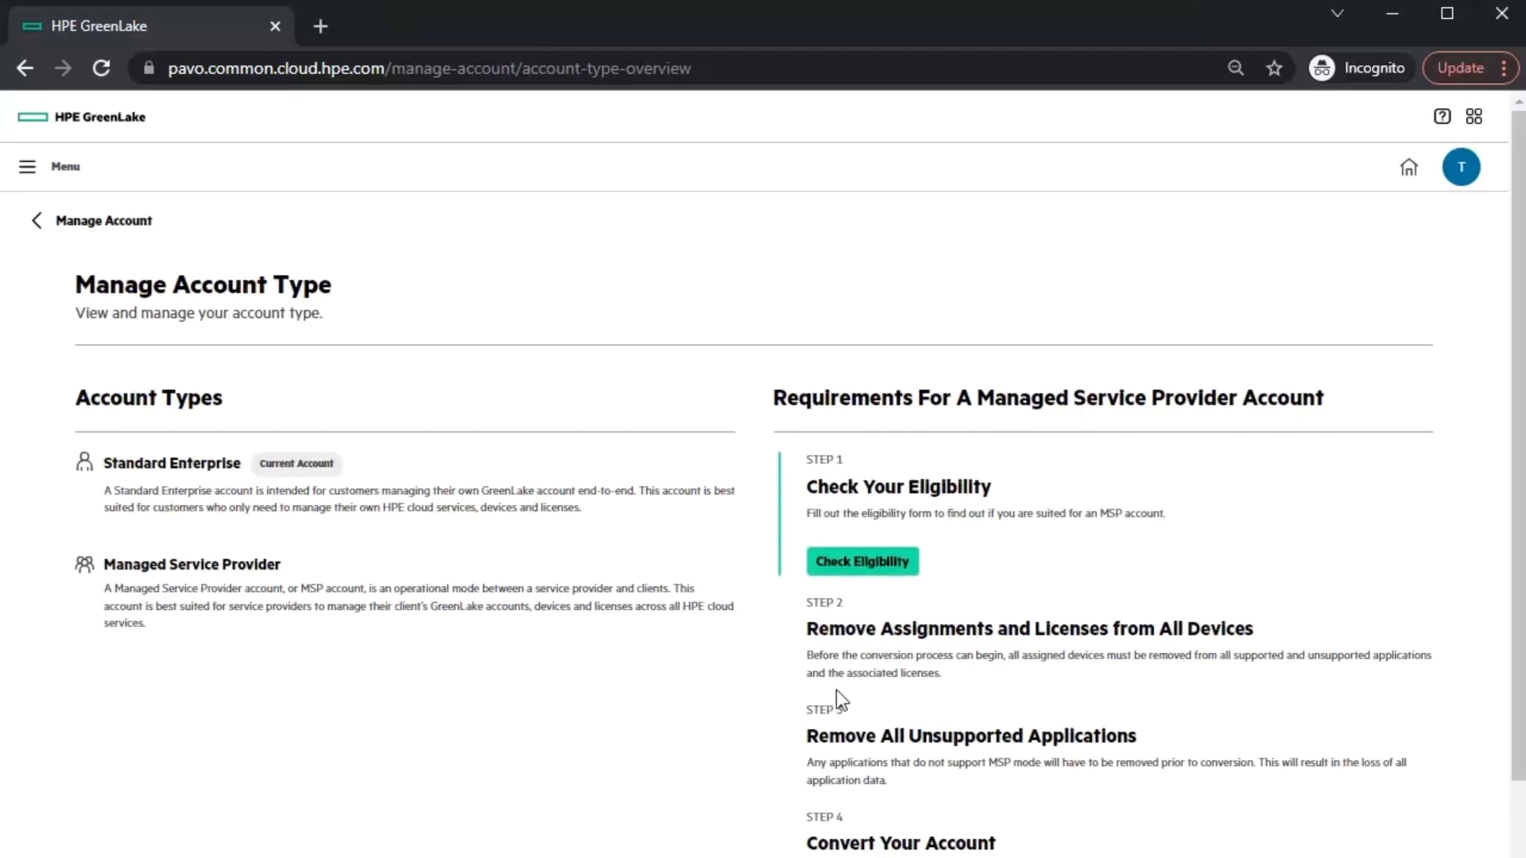
click(882, 564)
- Answer YES, Network as a Service, United States and Single Geo, then submit the eligibility form
click(461, 424)
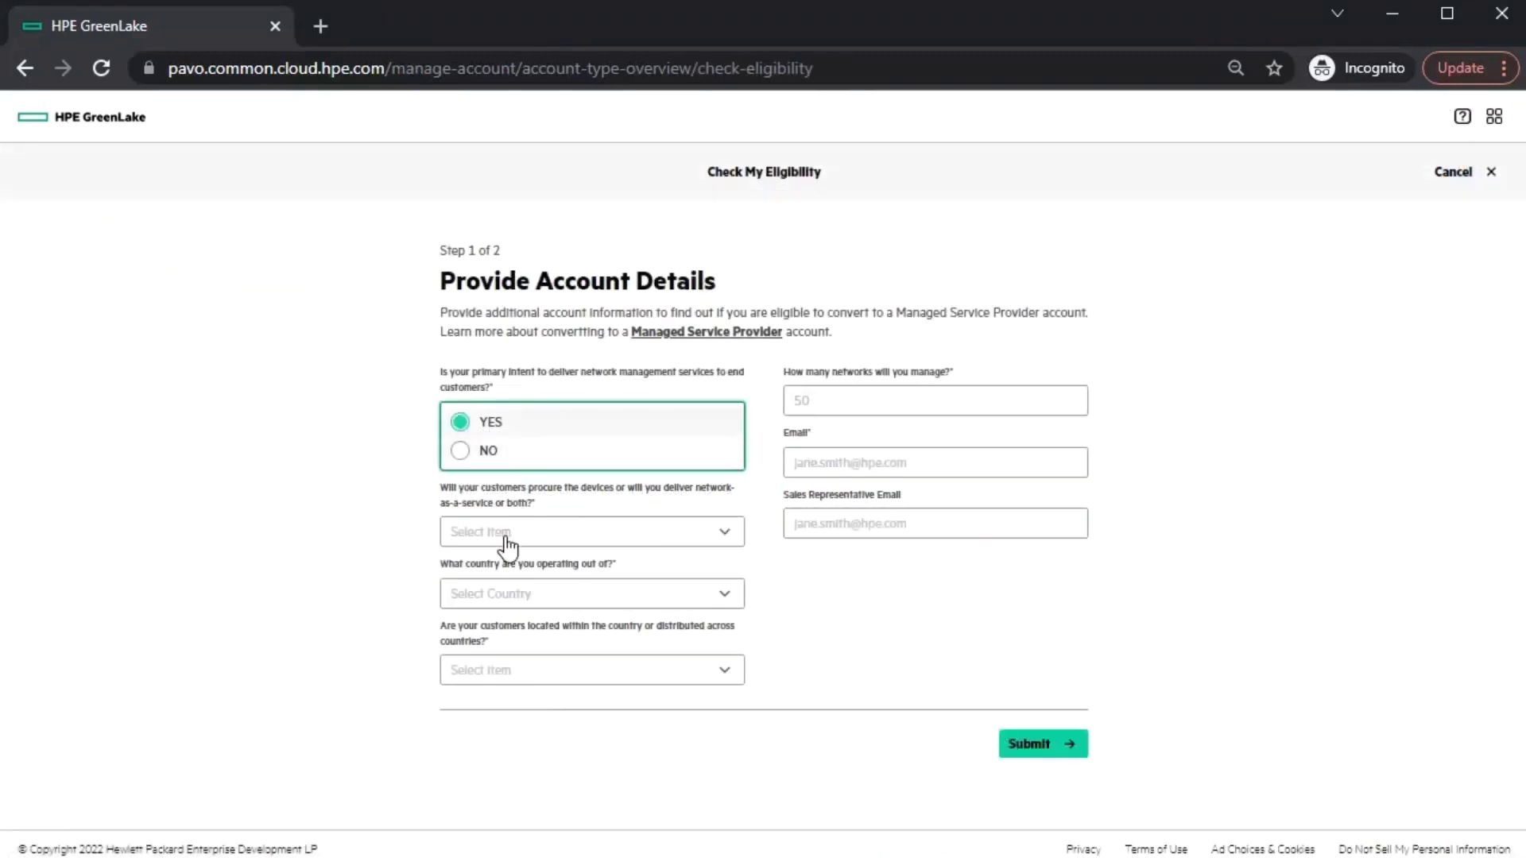
click(501, 531)
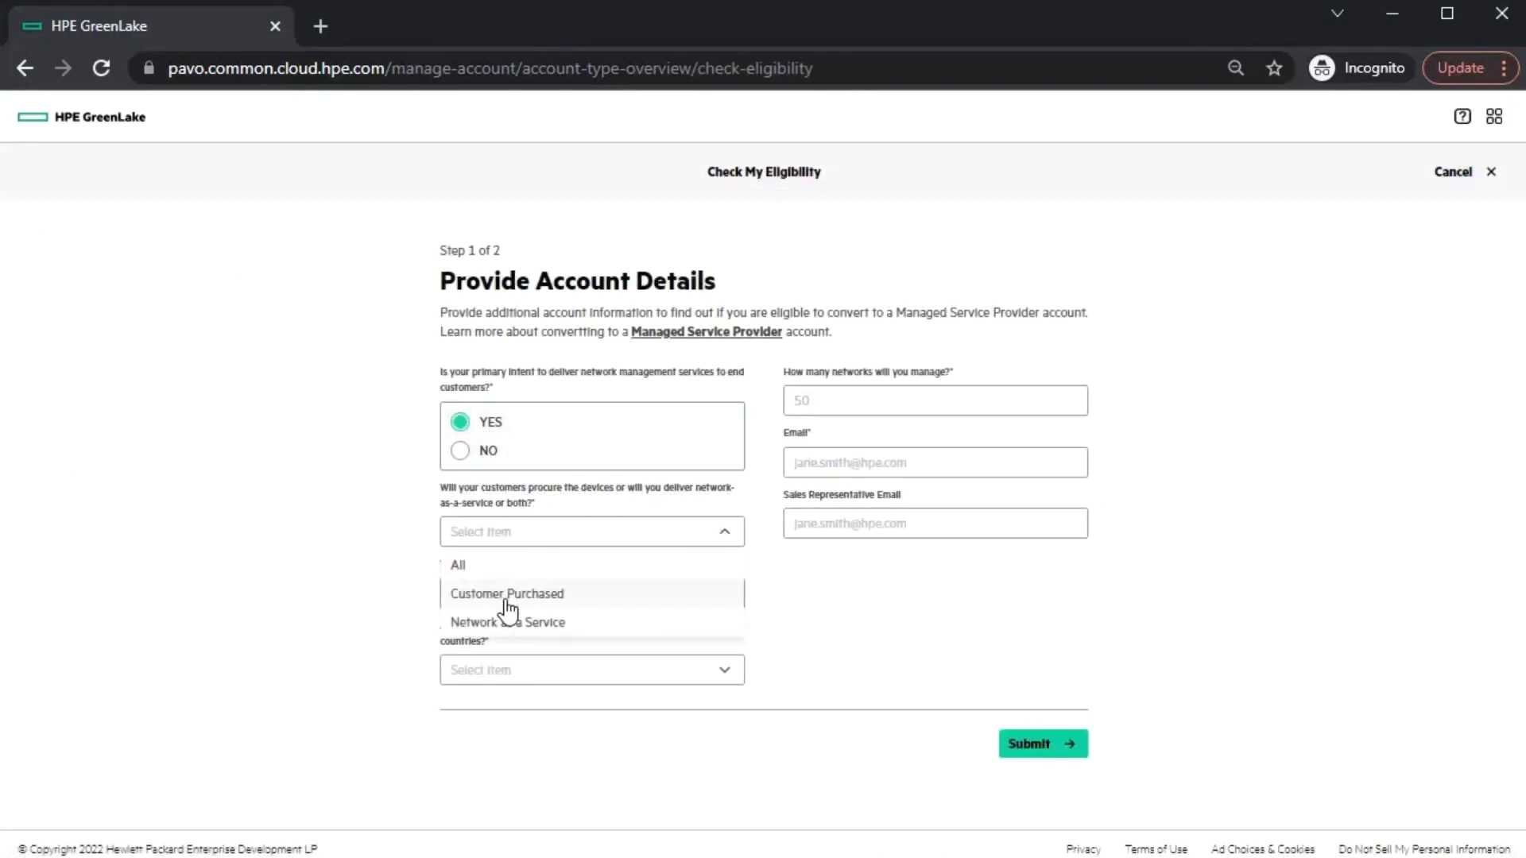
click(504, 622)
click(499, 605)
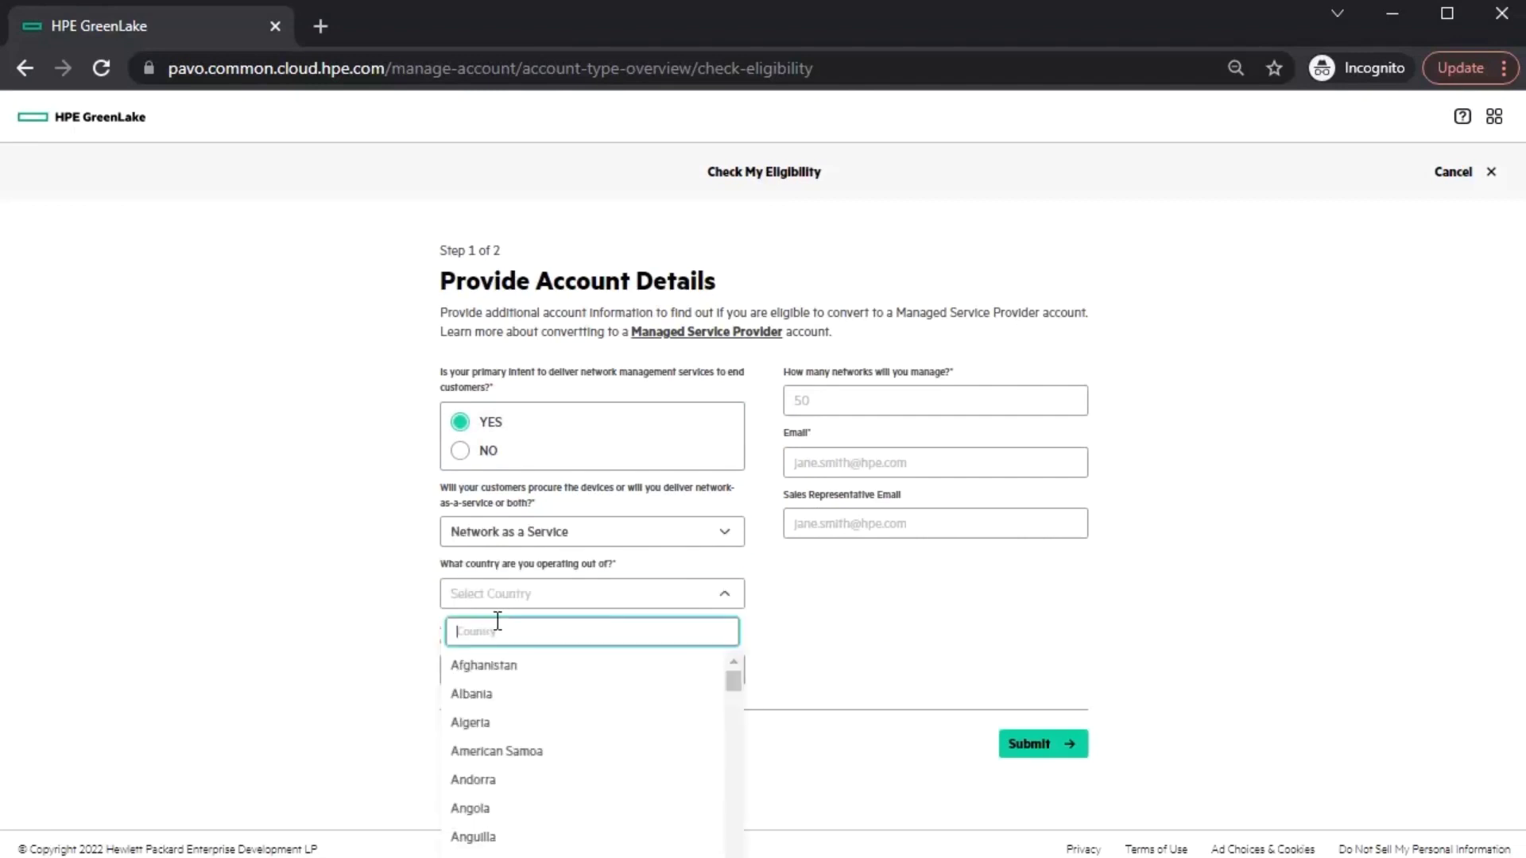
text(Unit)
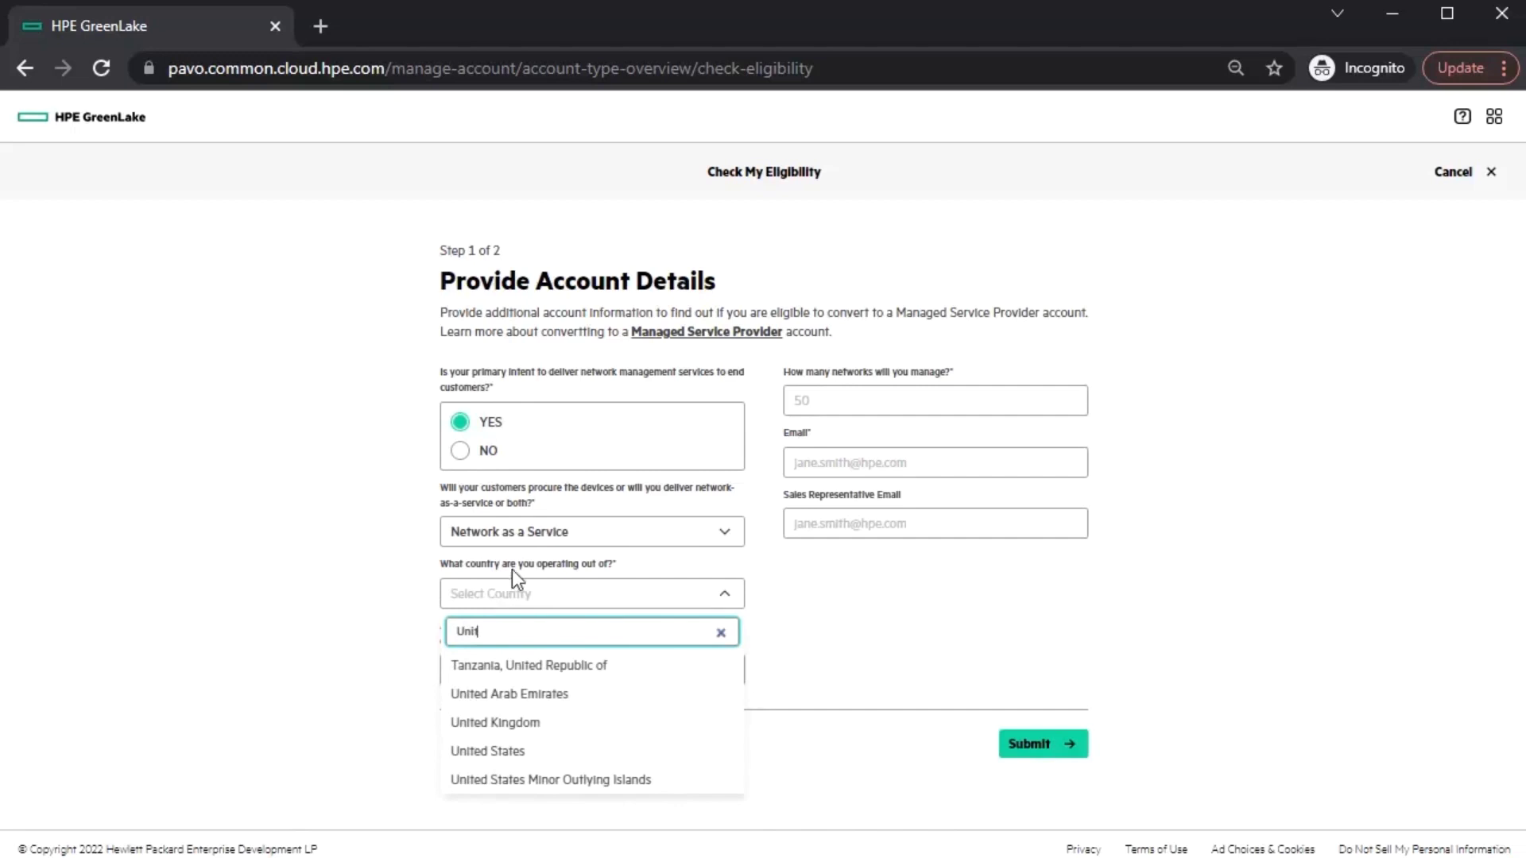
click(547, 751)
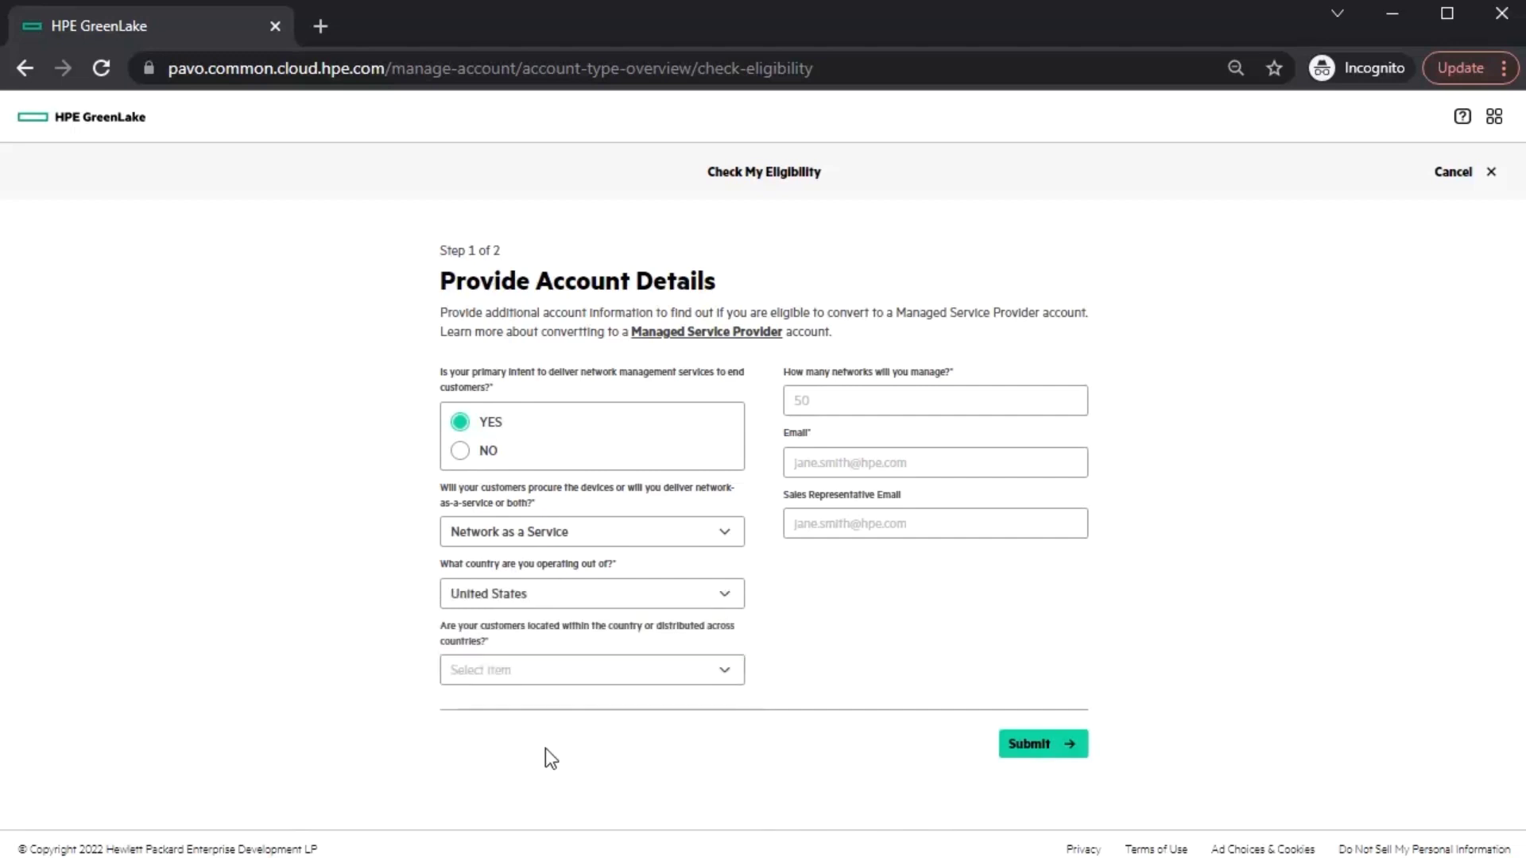
click(607, 678)
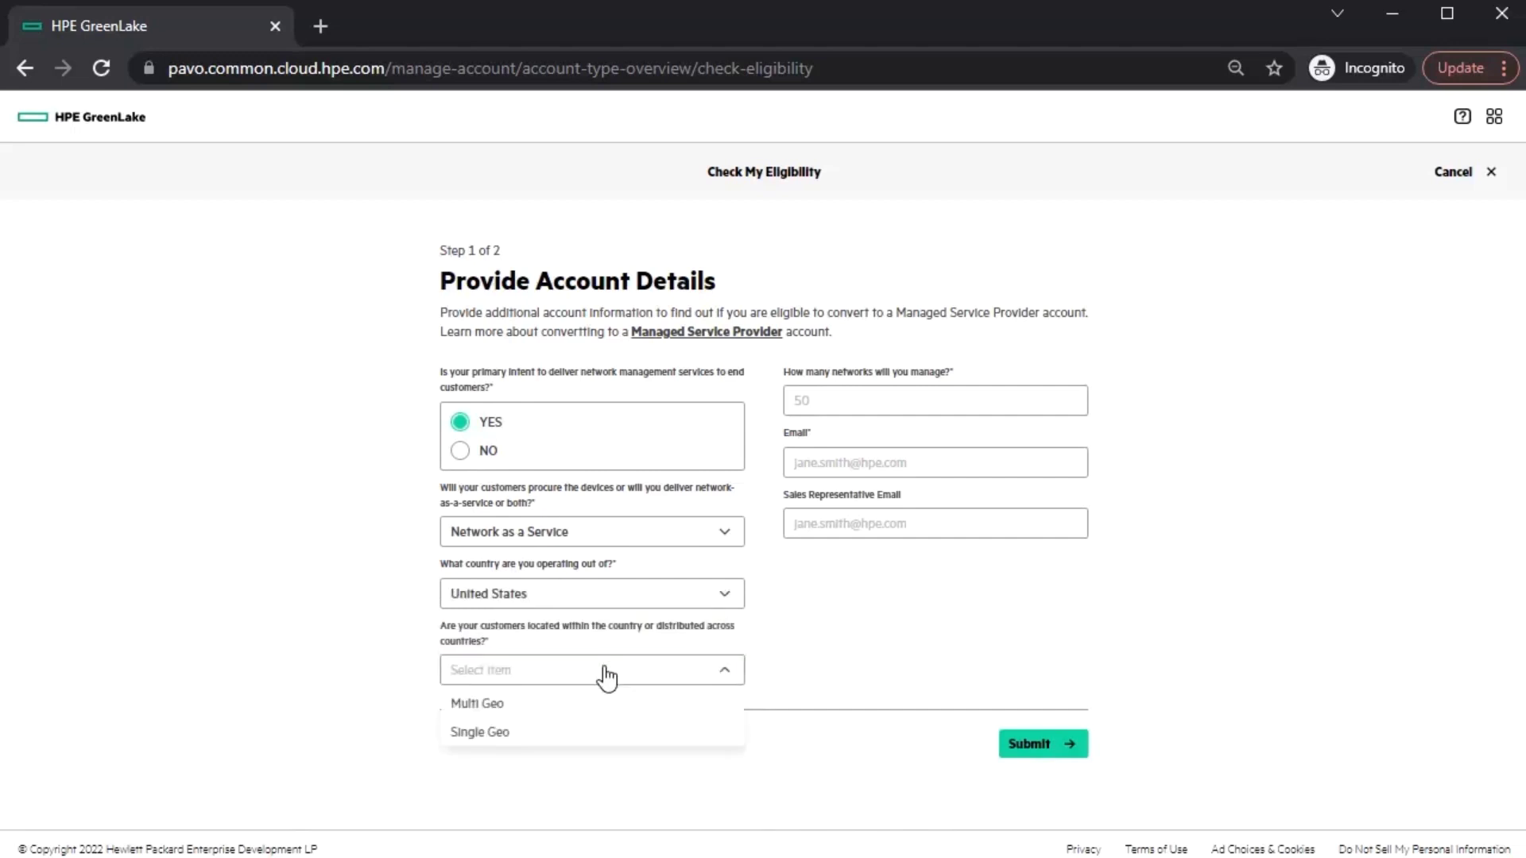
click(593, 726)
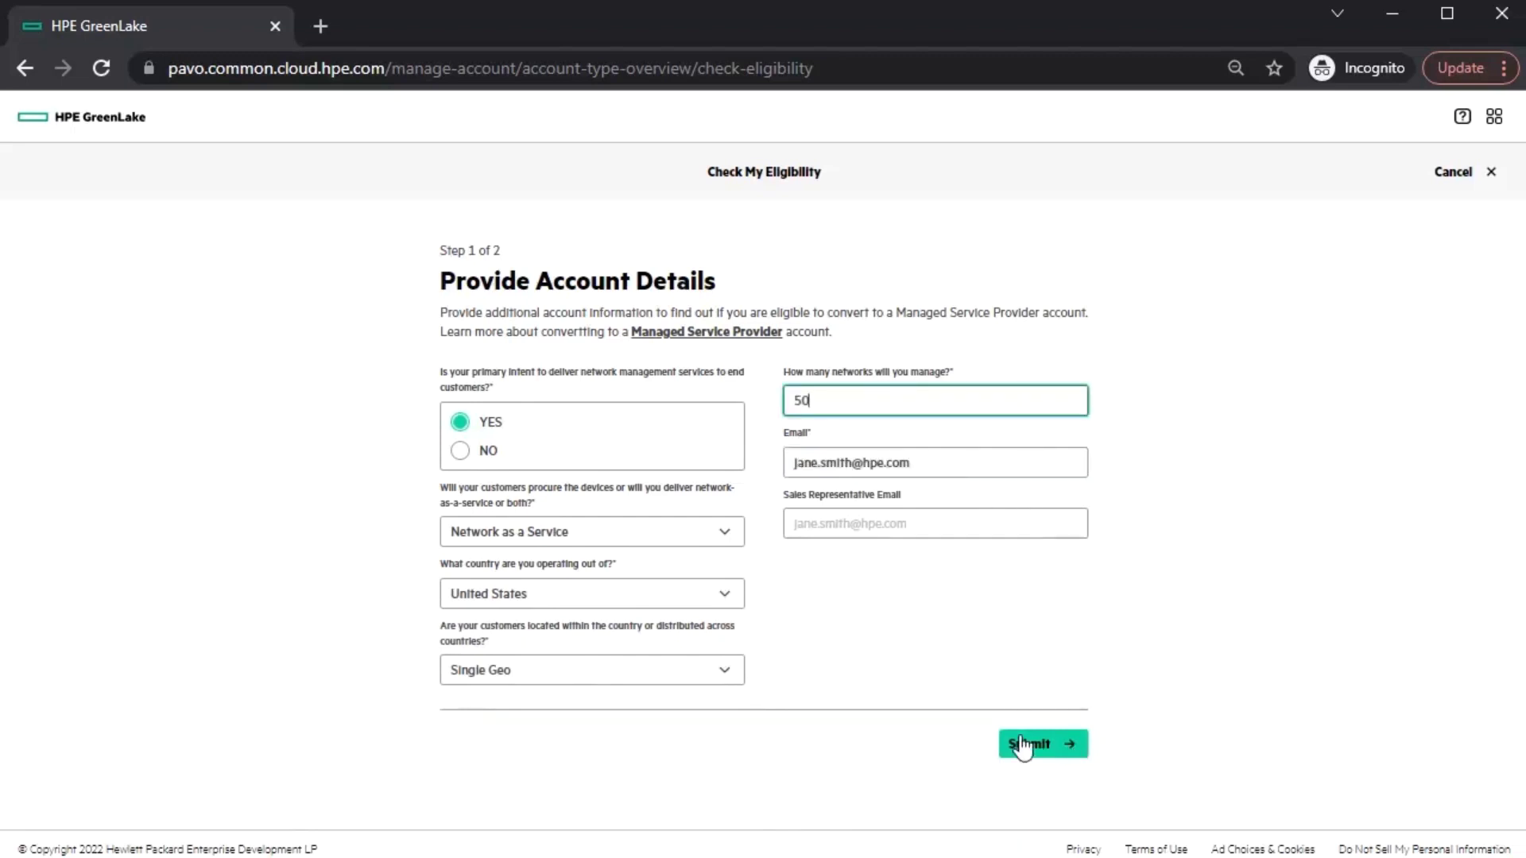
click(1025, 742)
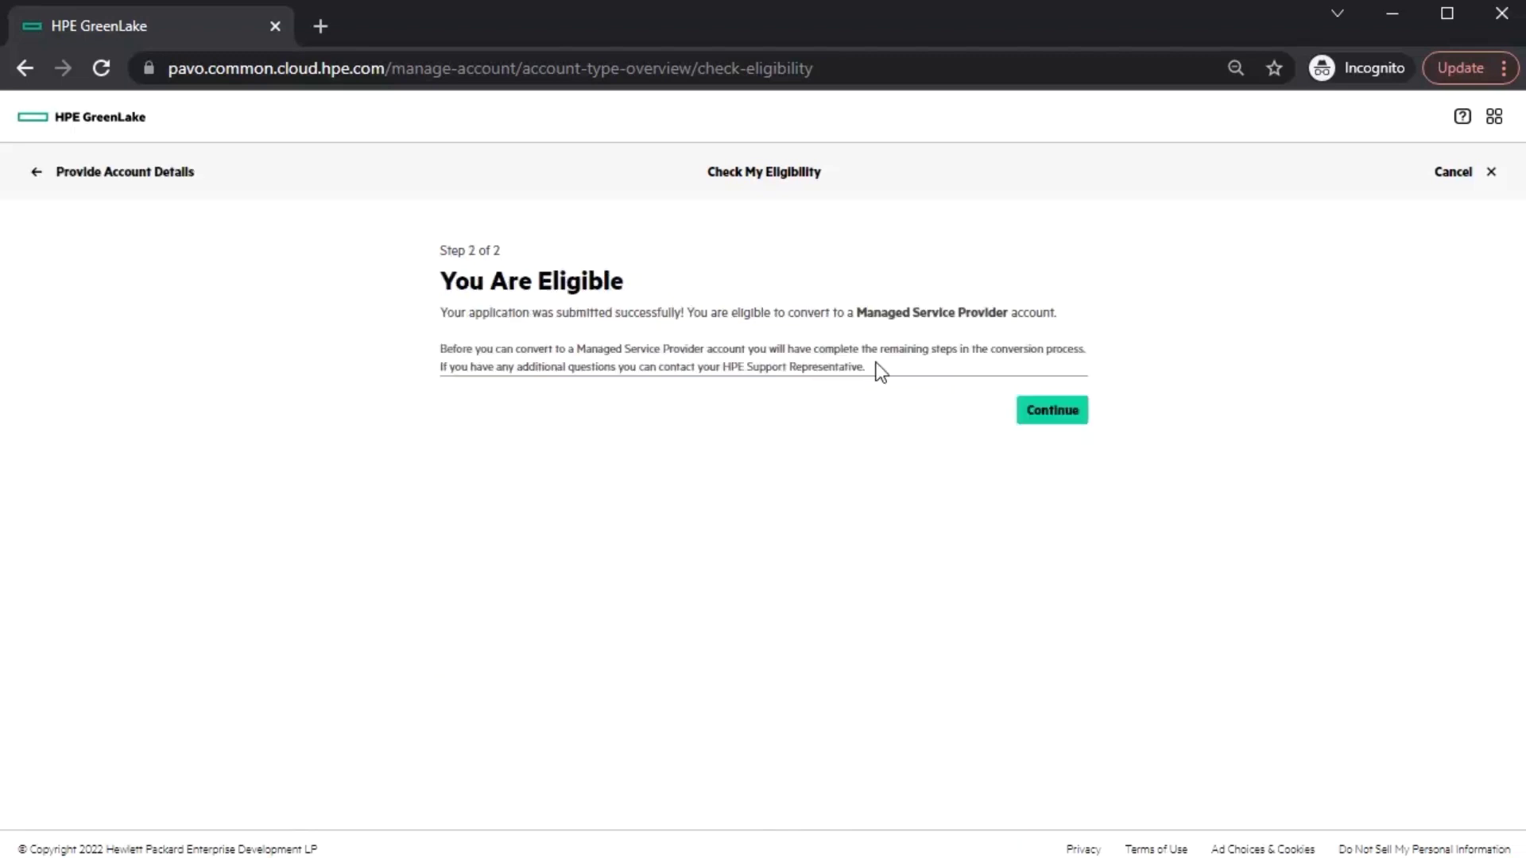
click(1043, 413)
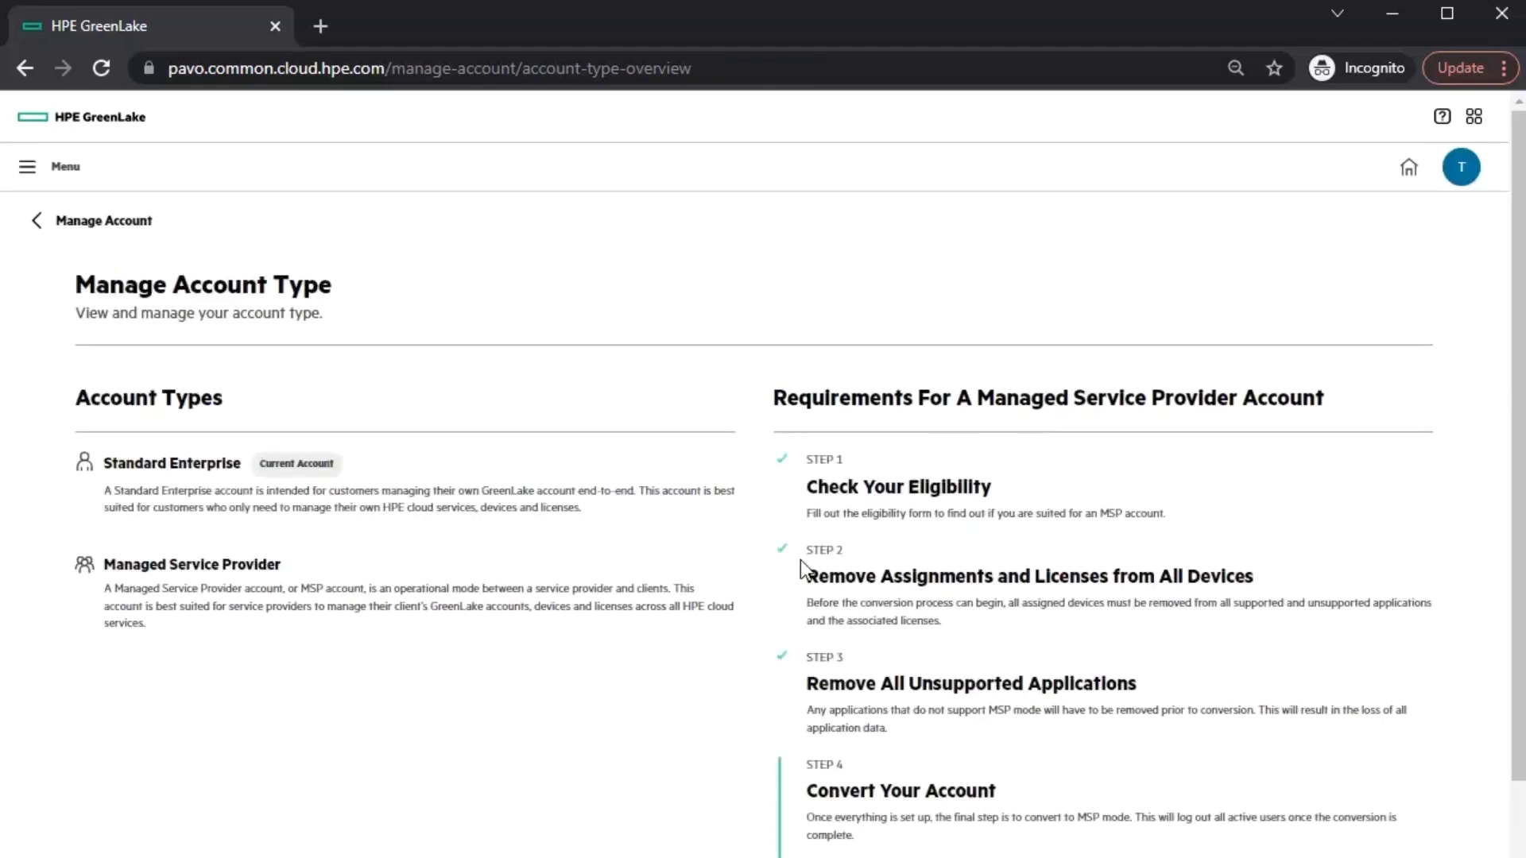
- Convert the account to MSP mode and confirm with Yes, Convert Now
scroll(864, 559, down, 2)
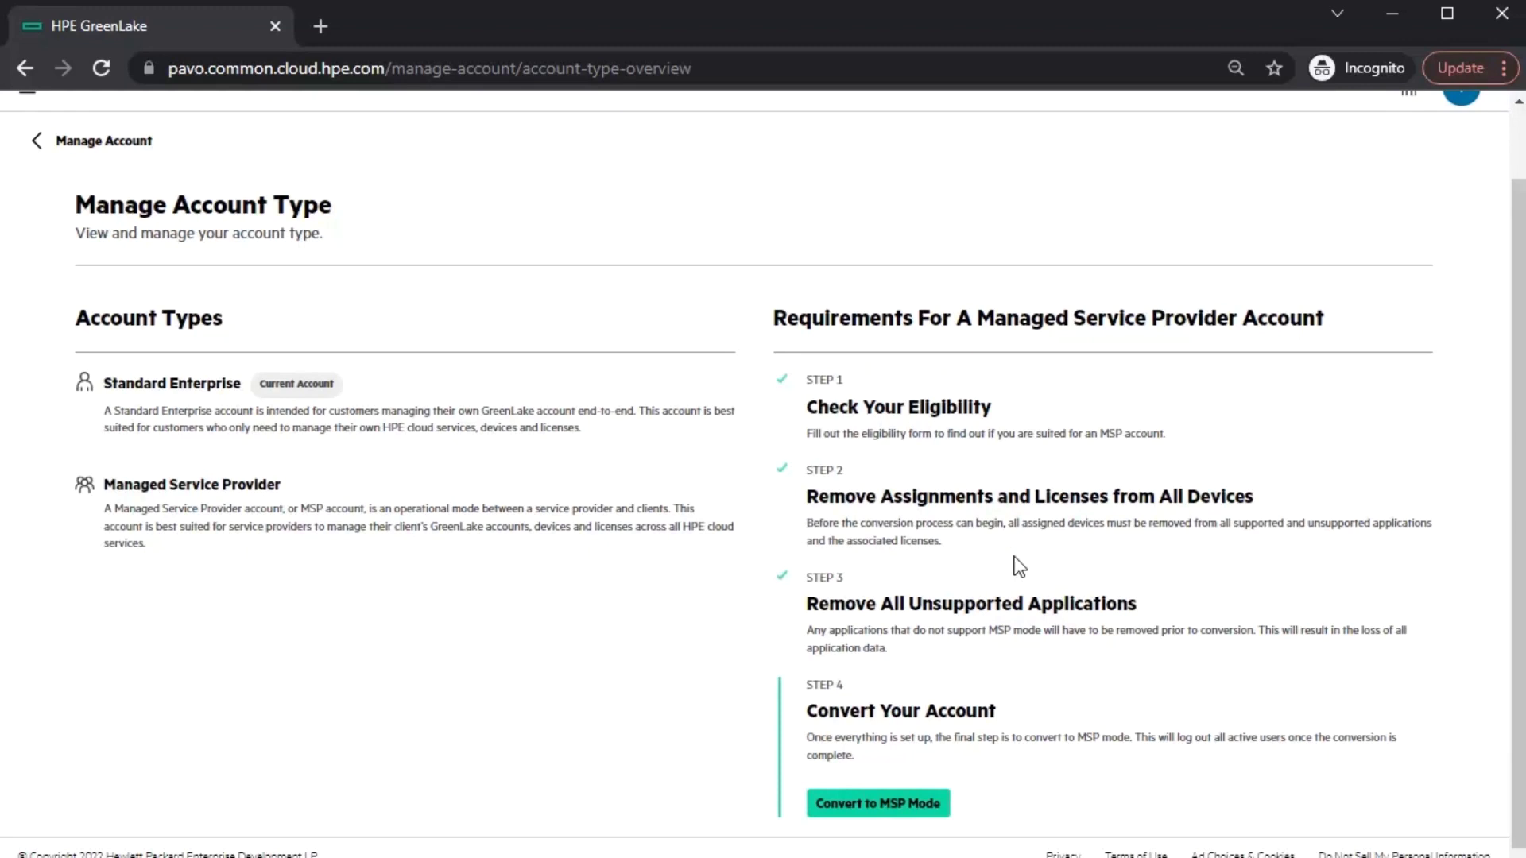
click(899, 807)
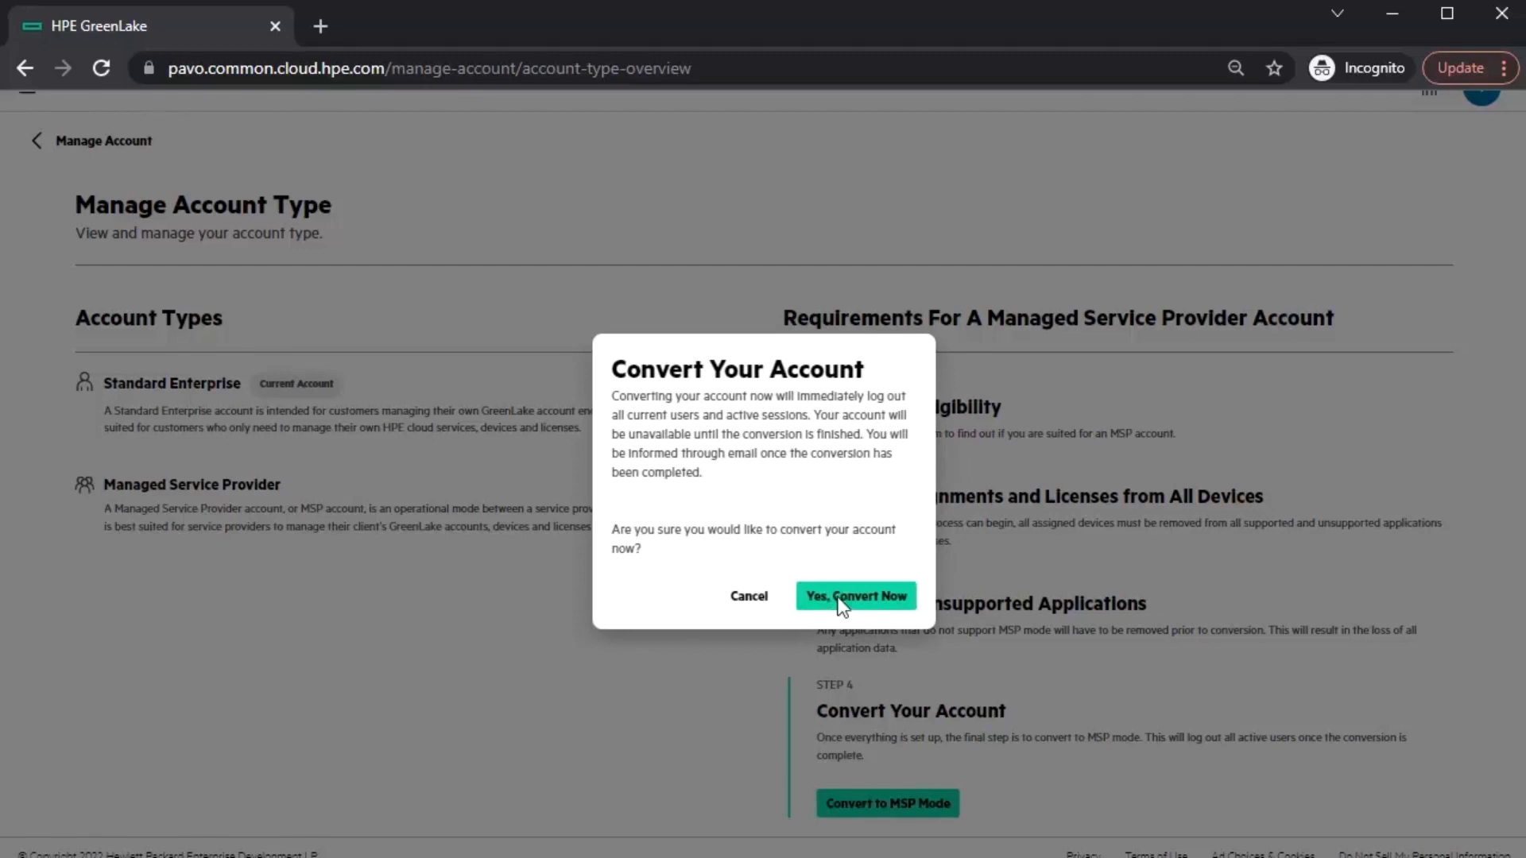
click(856, 596)
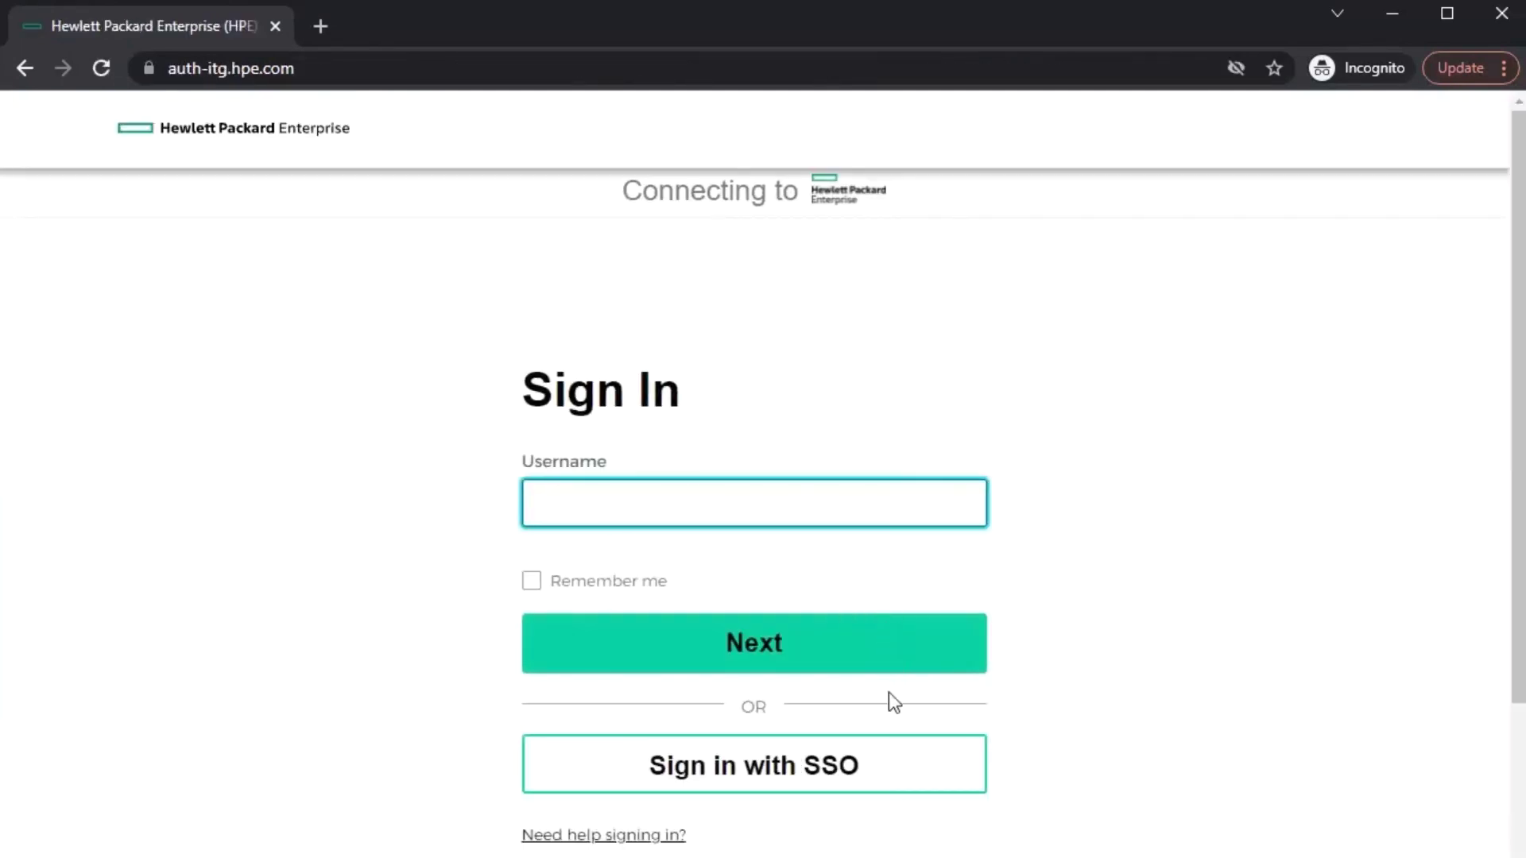
- Sign back in with the username and verify the menu shows Managed Service Provider Account
text(s)
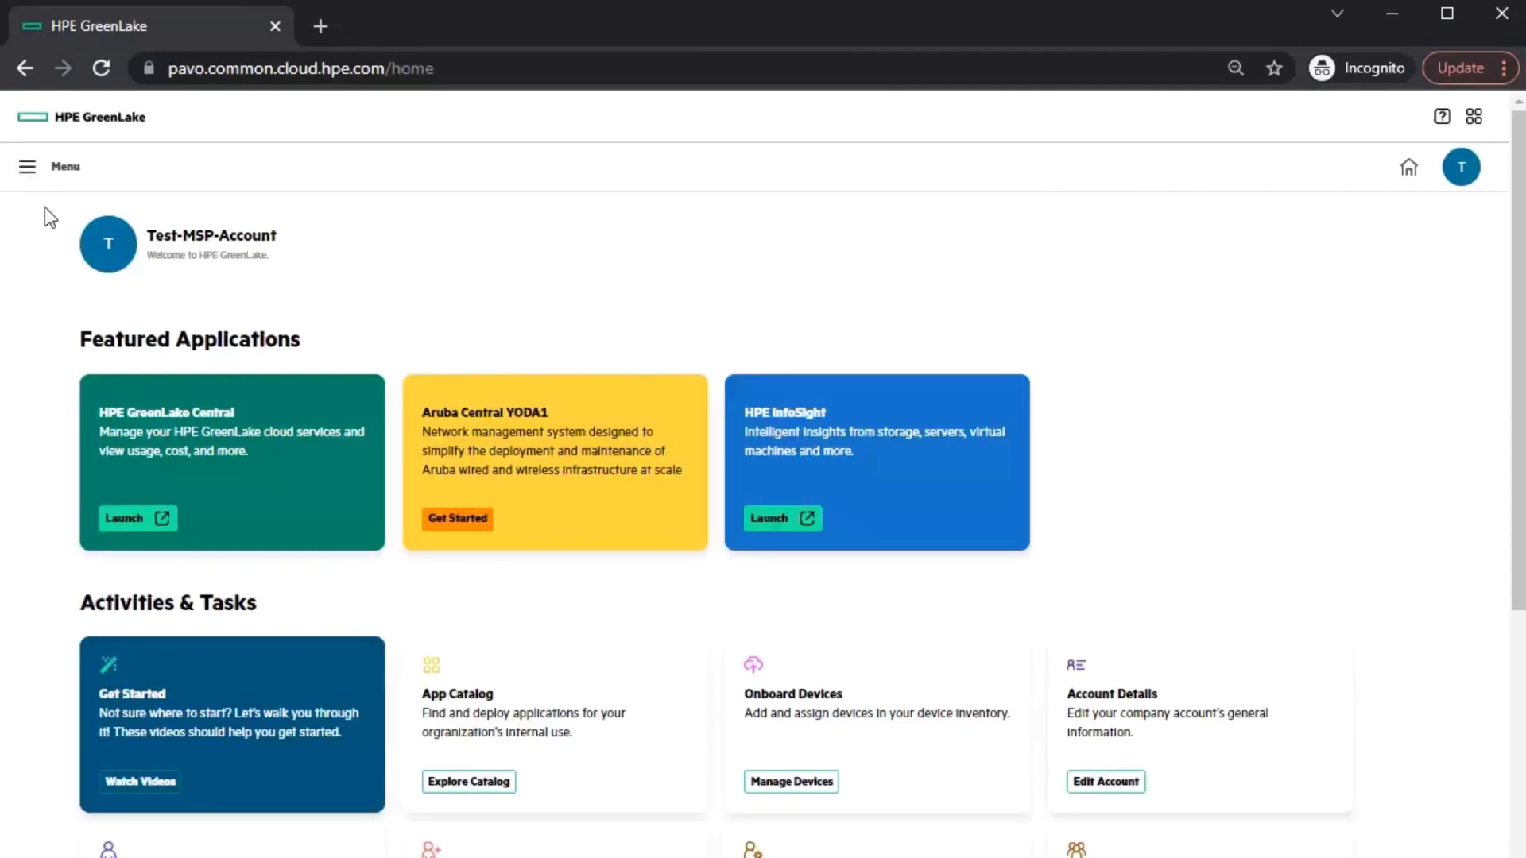
click(24, 181)
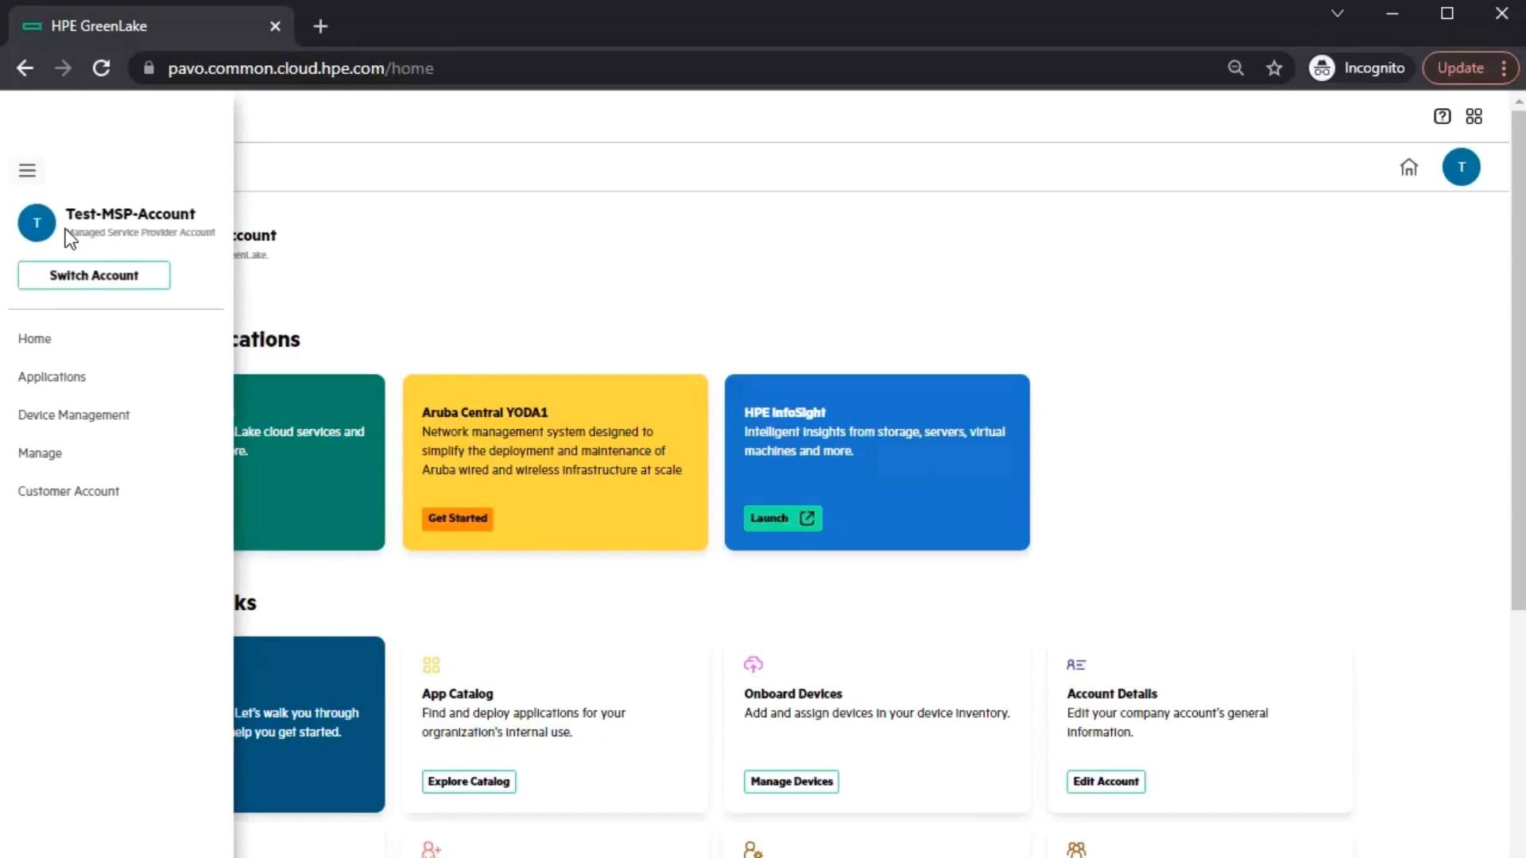
drag(63, 235, 228, 228)
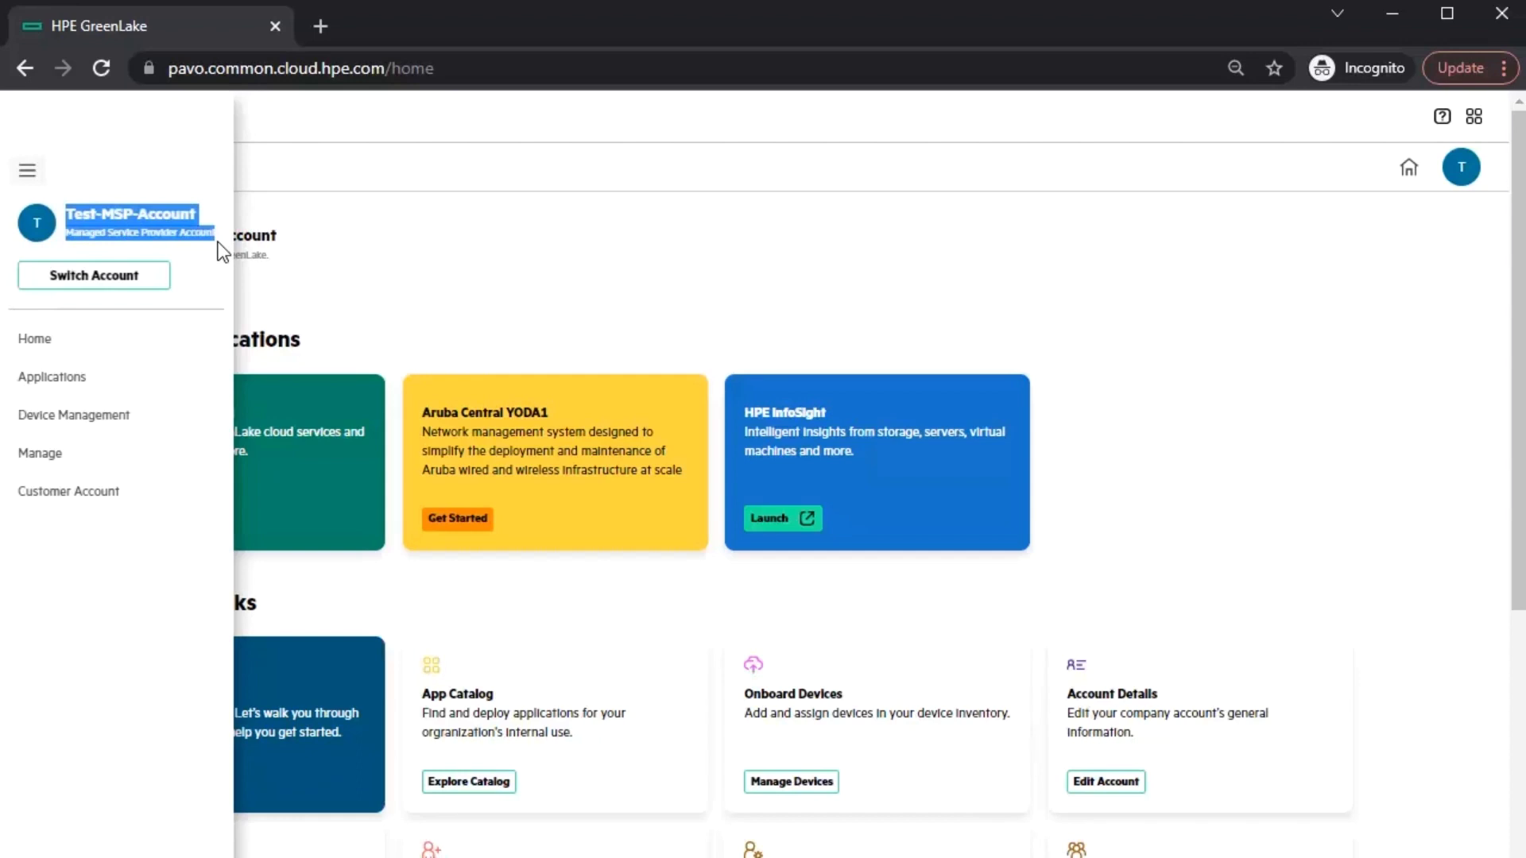
click(218, 241)
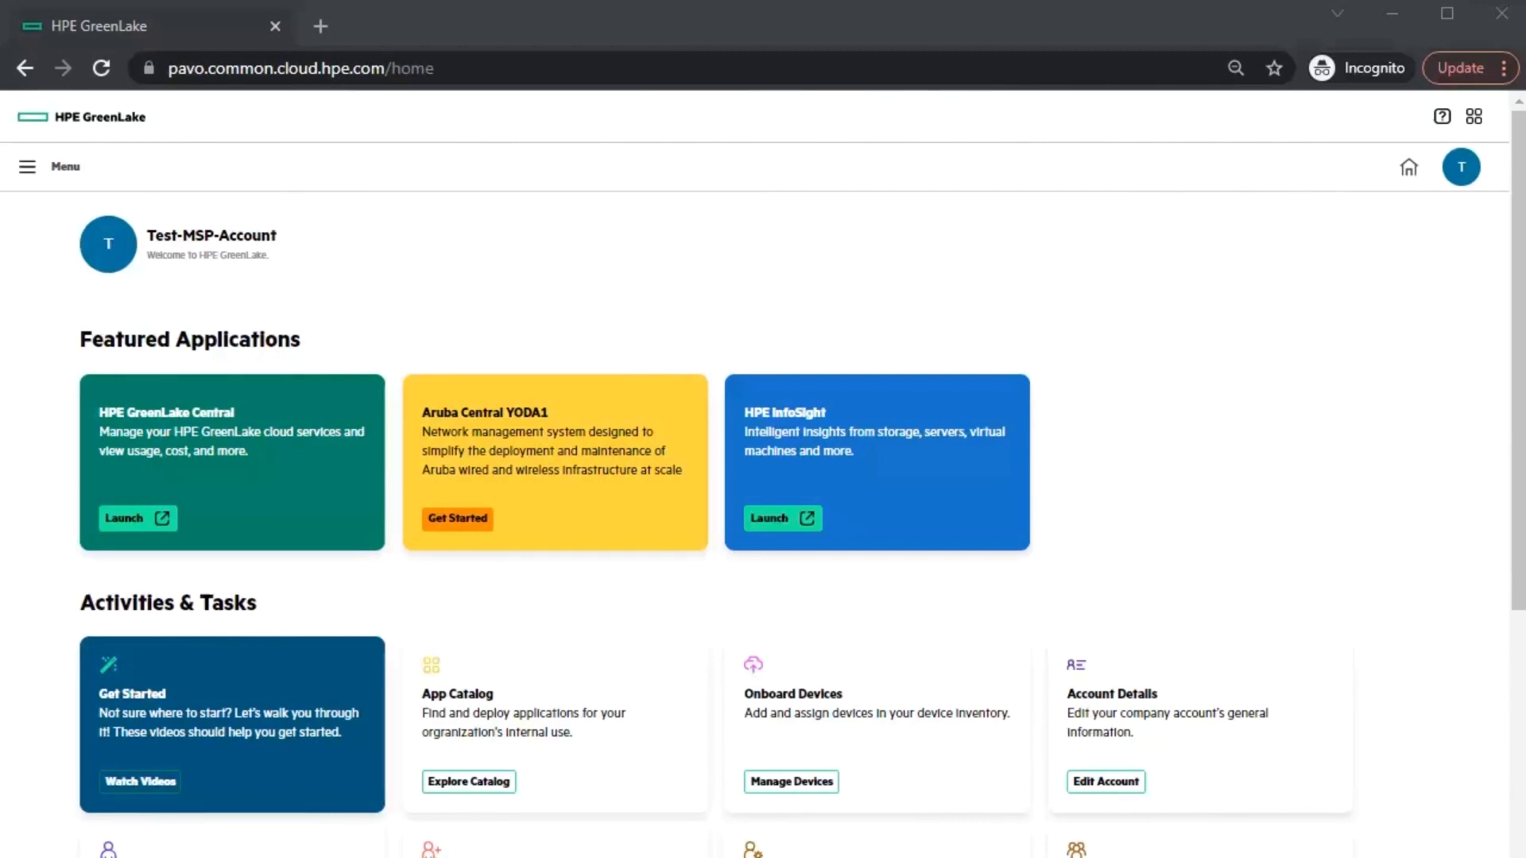
- Open the available applications list and filter it to the US West region
click(22, 173)
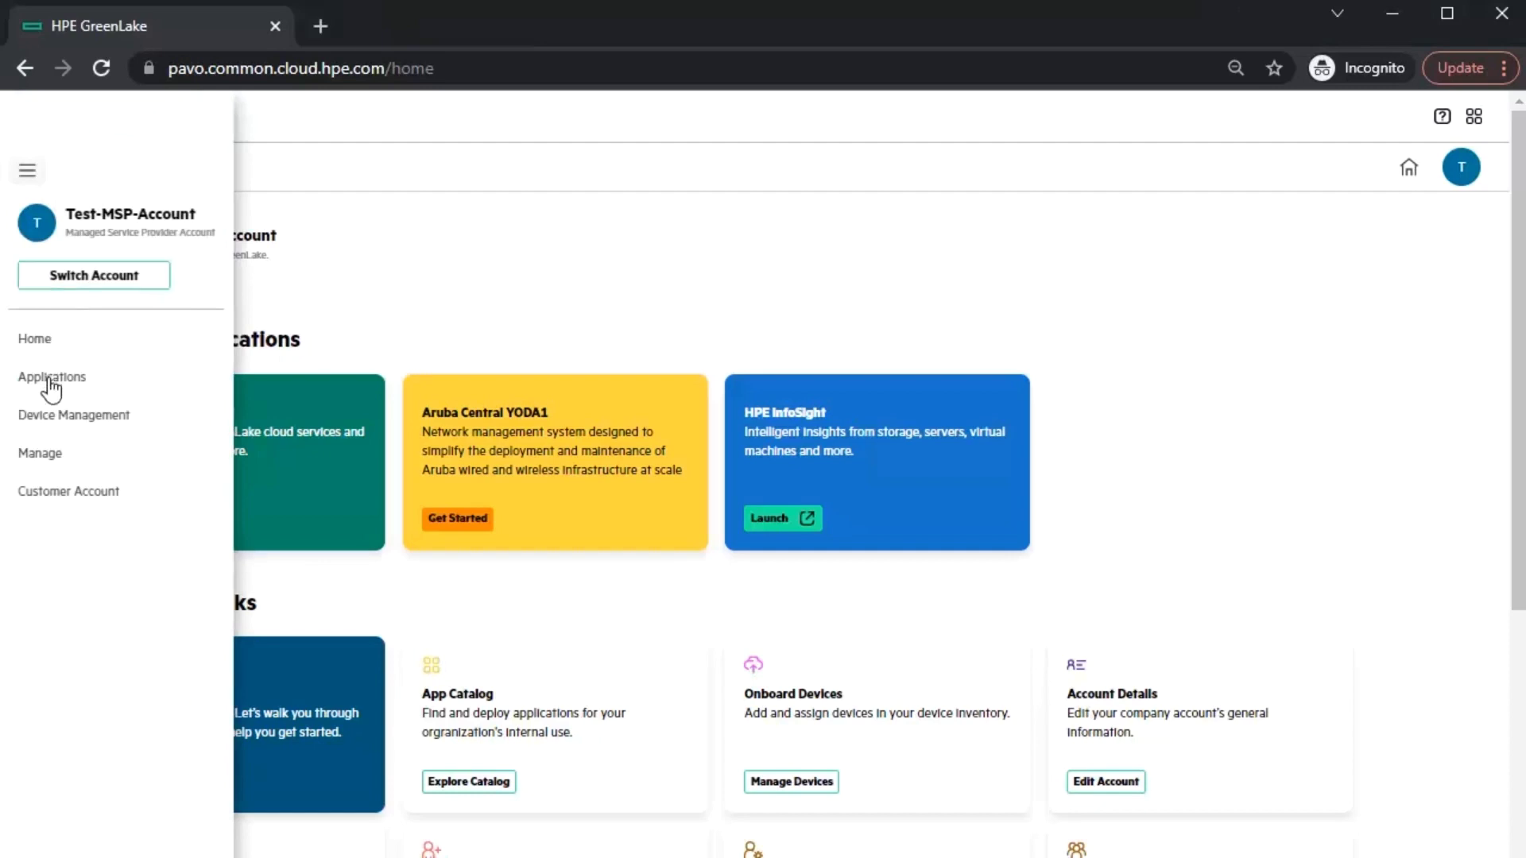
click(49, 379)
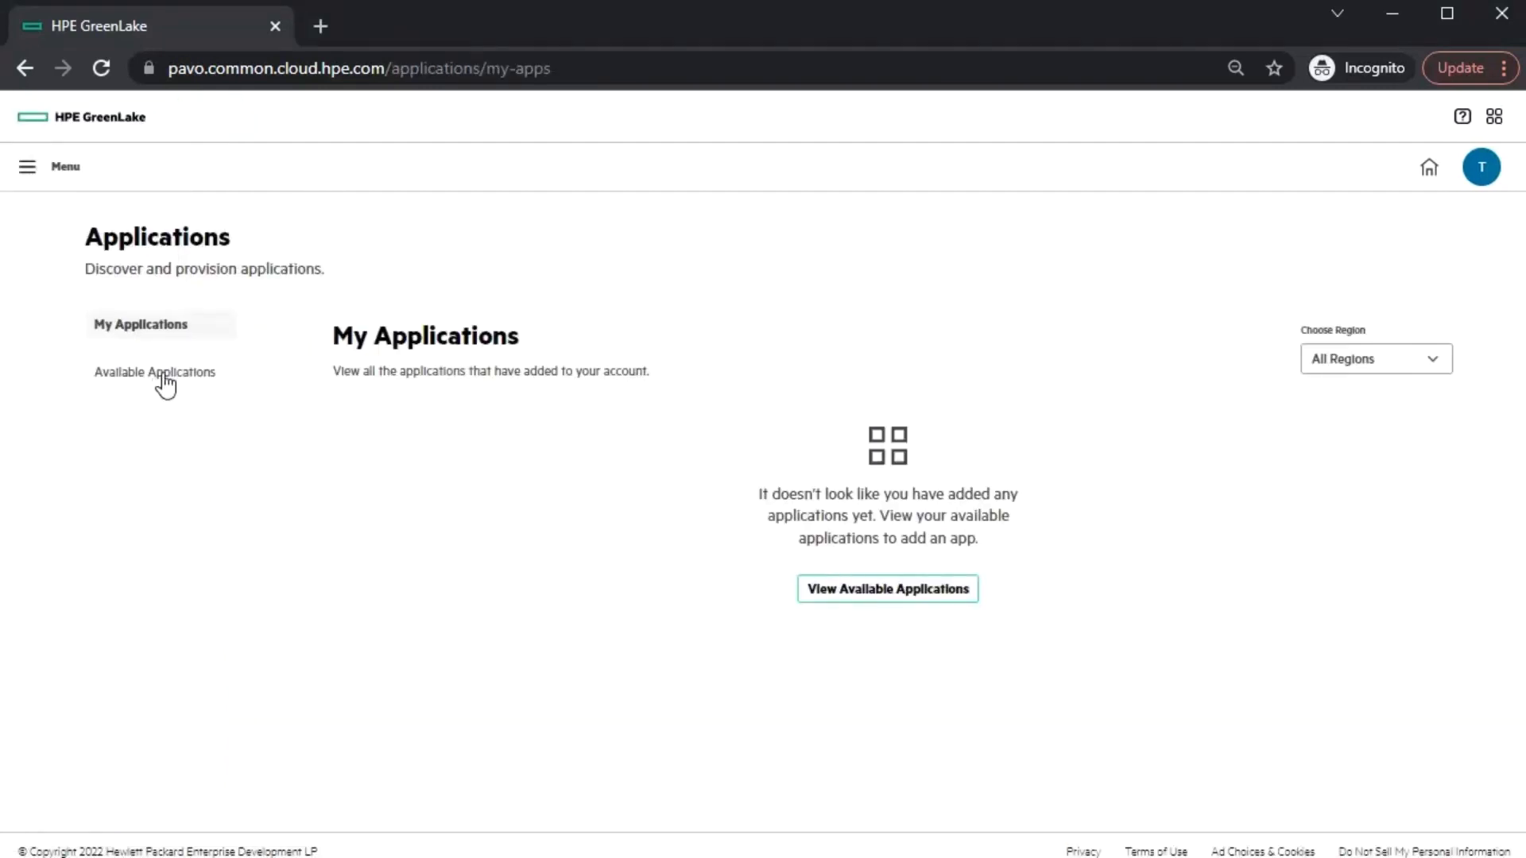
click(165, 374)
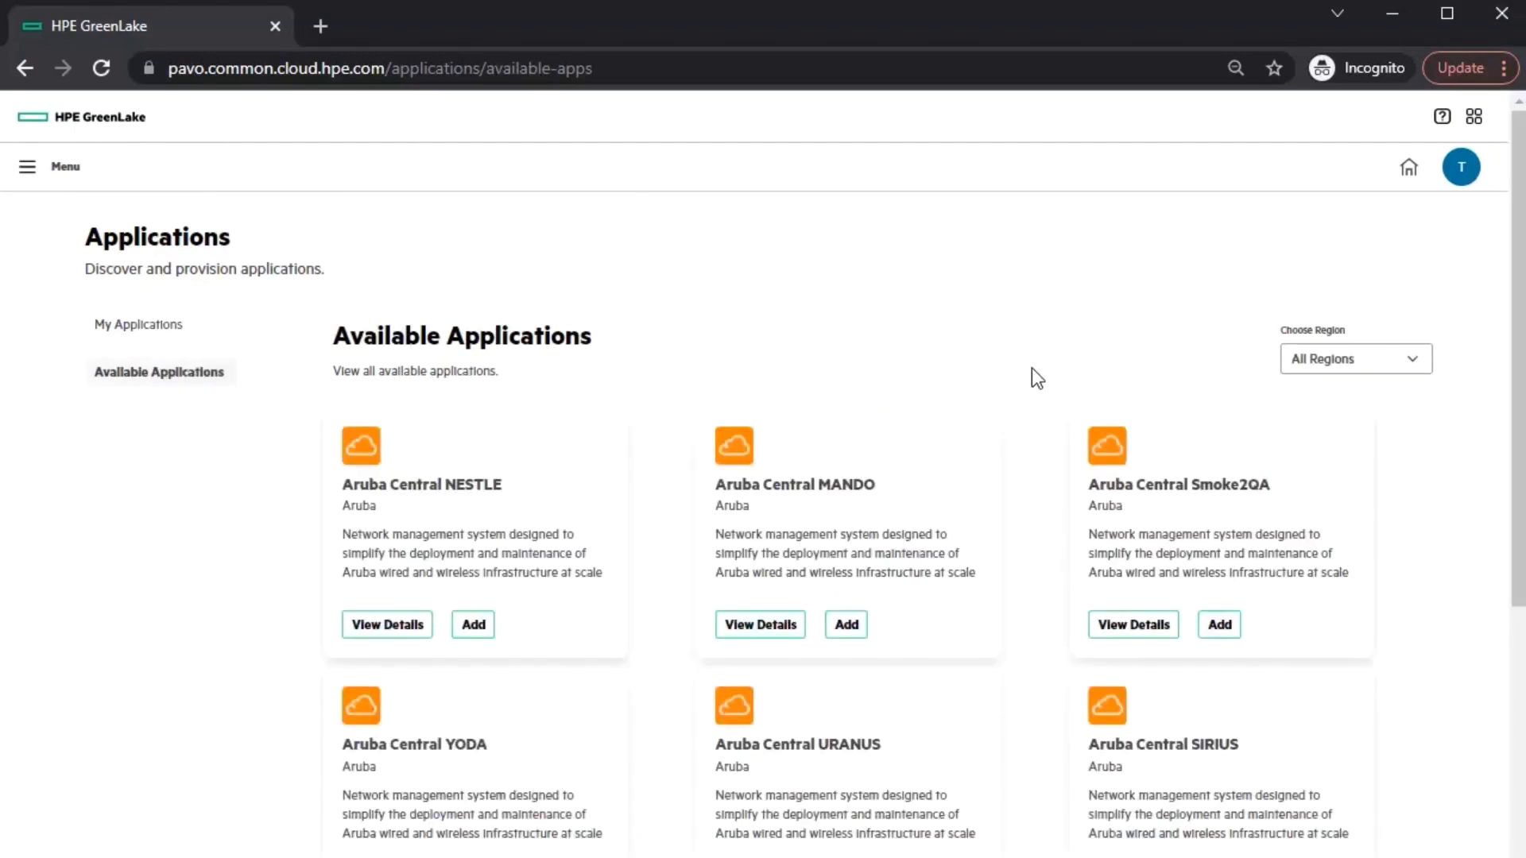
scroll(1295, 395, down, 2)
scroll(1404, 231, up, 1)
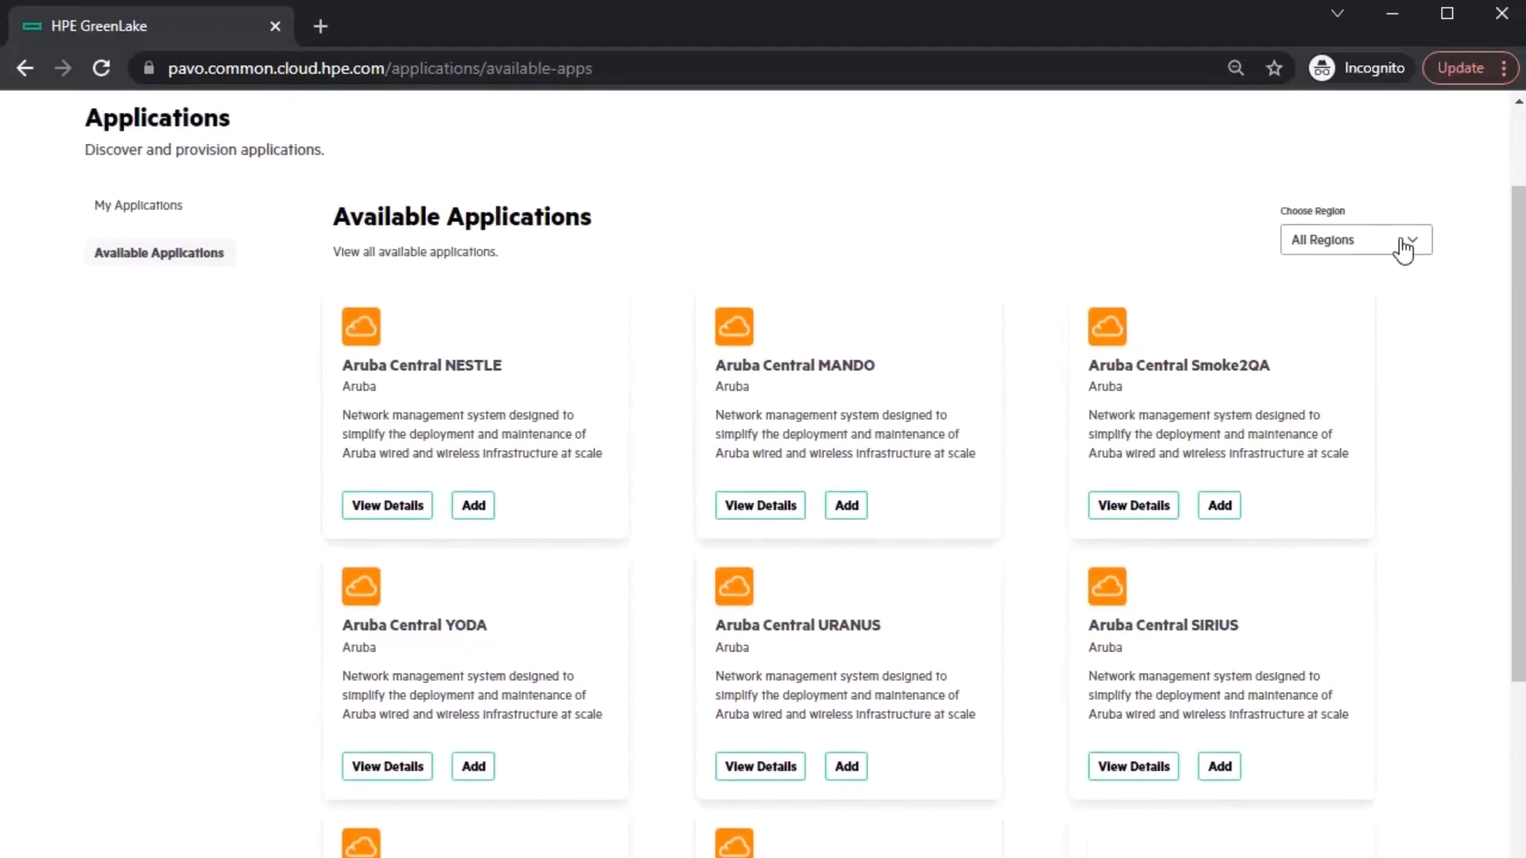
click(1403, 242)
click(1395, 303)
click(1396, 248)
click(1399, 330)
click(1386, 367)
click(1386, 420)
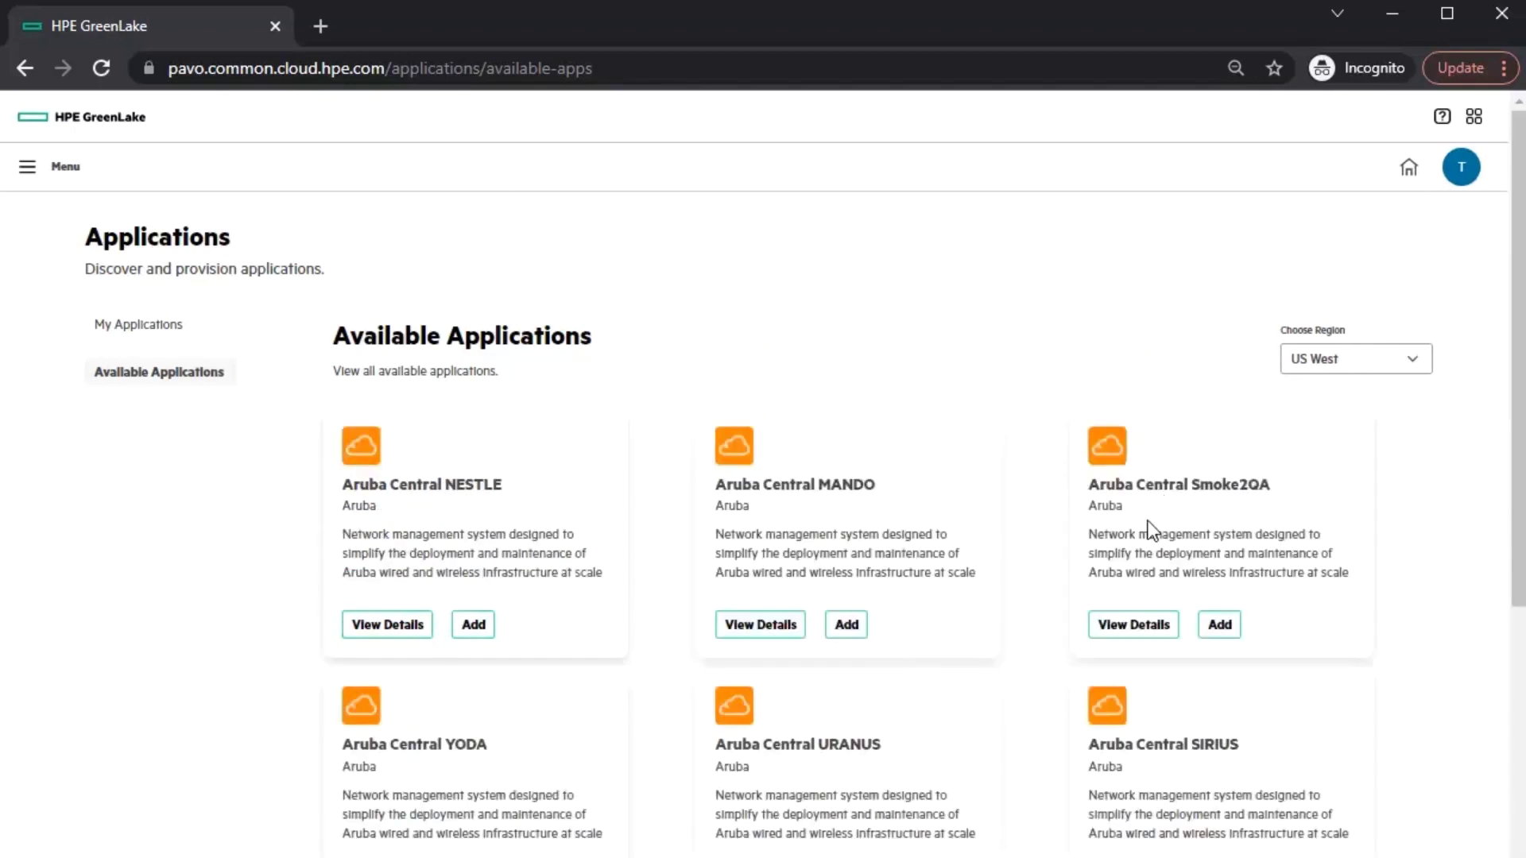
- Add Aruba Central YODA in US West, accept the Terms of Service, and launch it
scroll(1112, 530, down, 1)
scroll(1022, 541, down, 3)
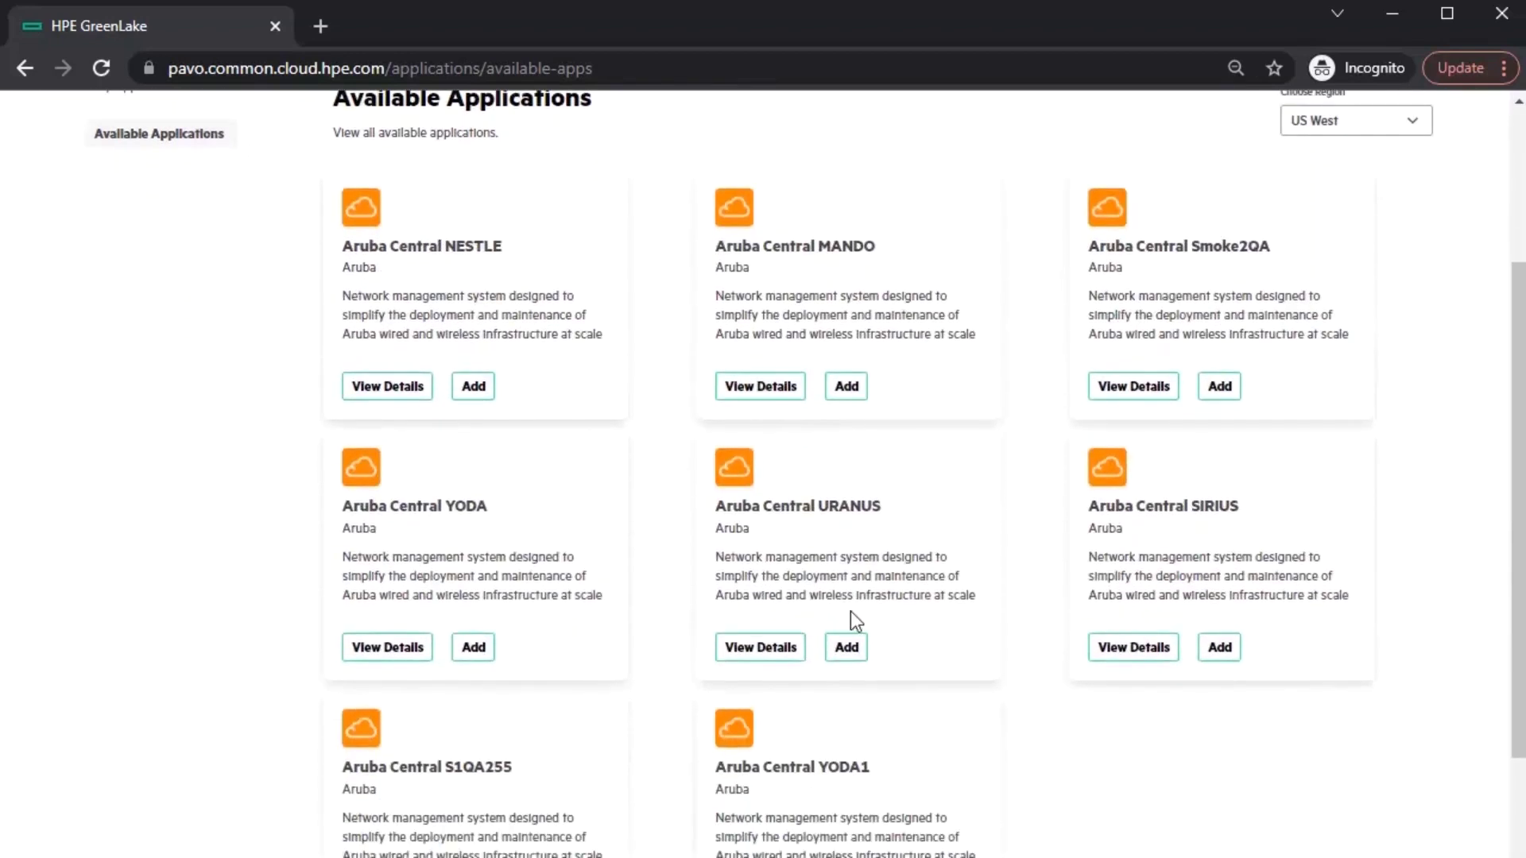
scroll(493, 589, down, 1)
click(472, 528)
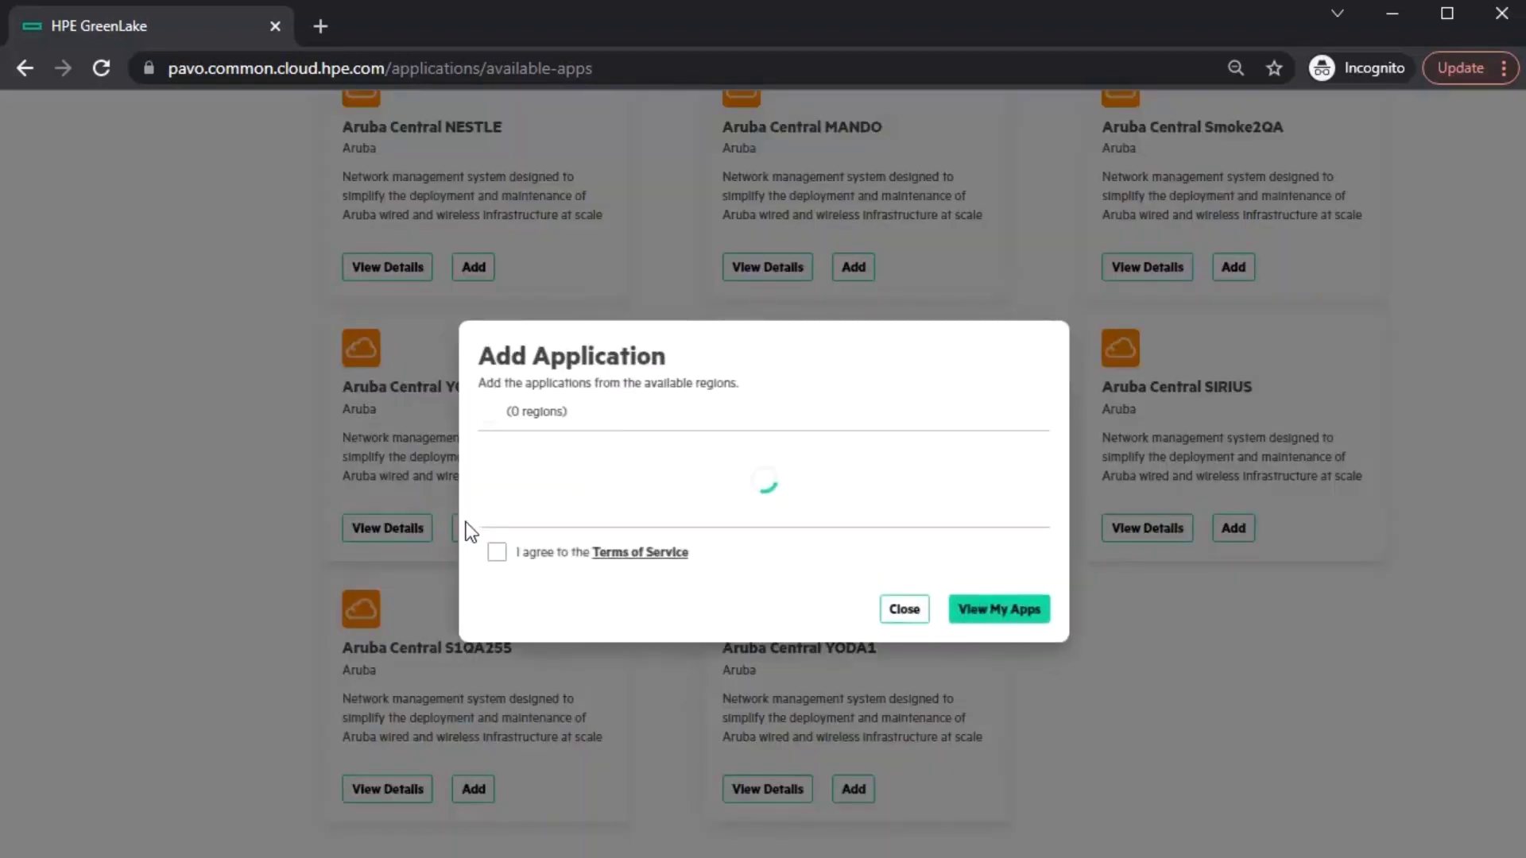
click(1018, 481)
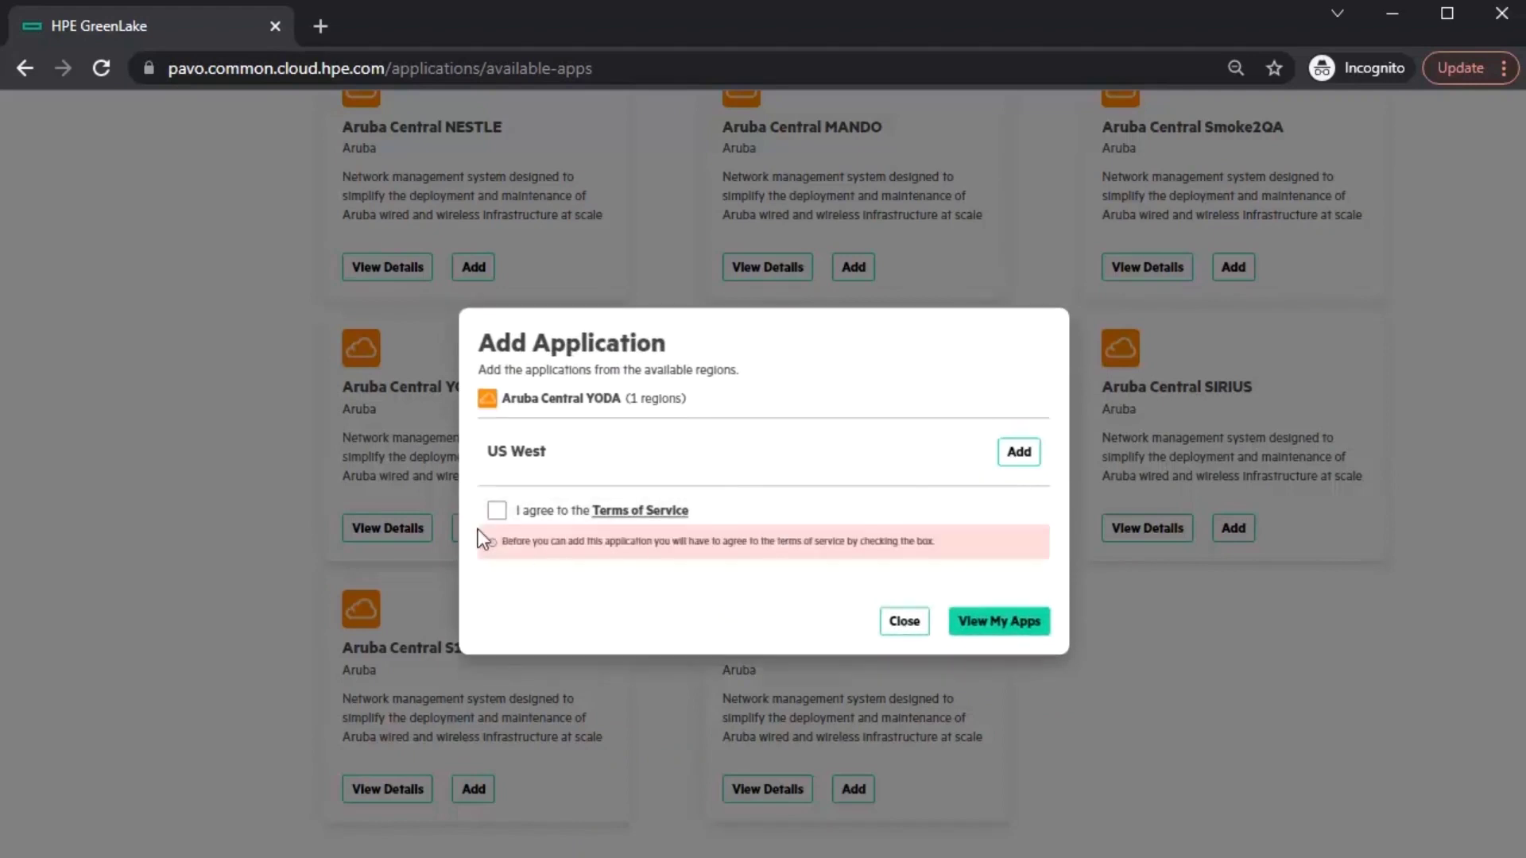
click(496, 513)
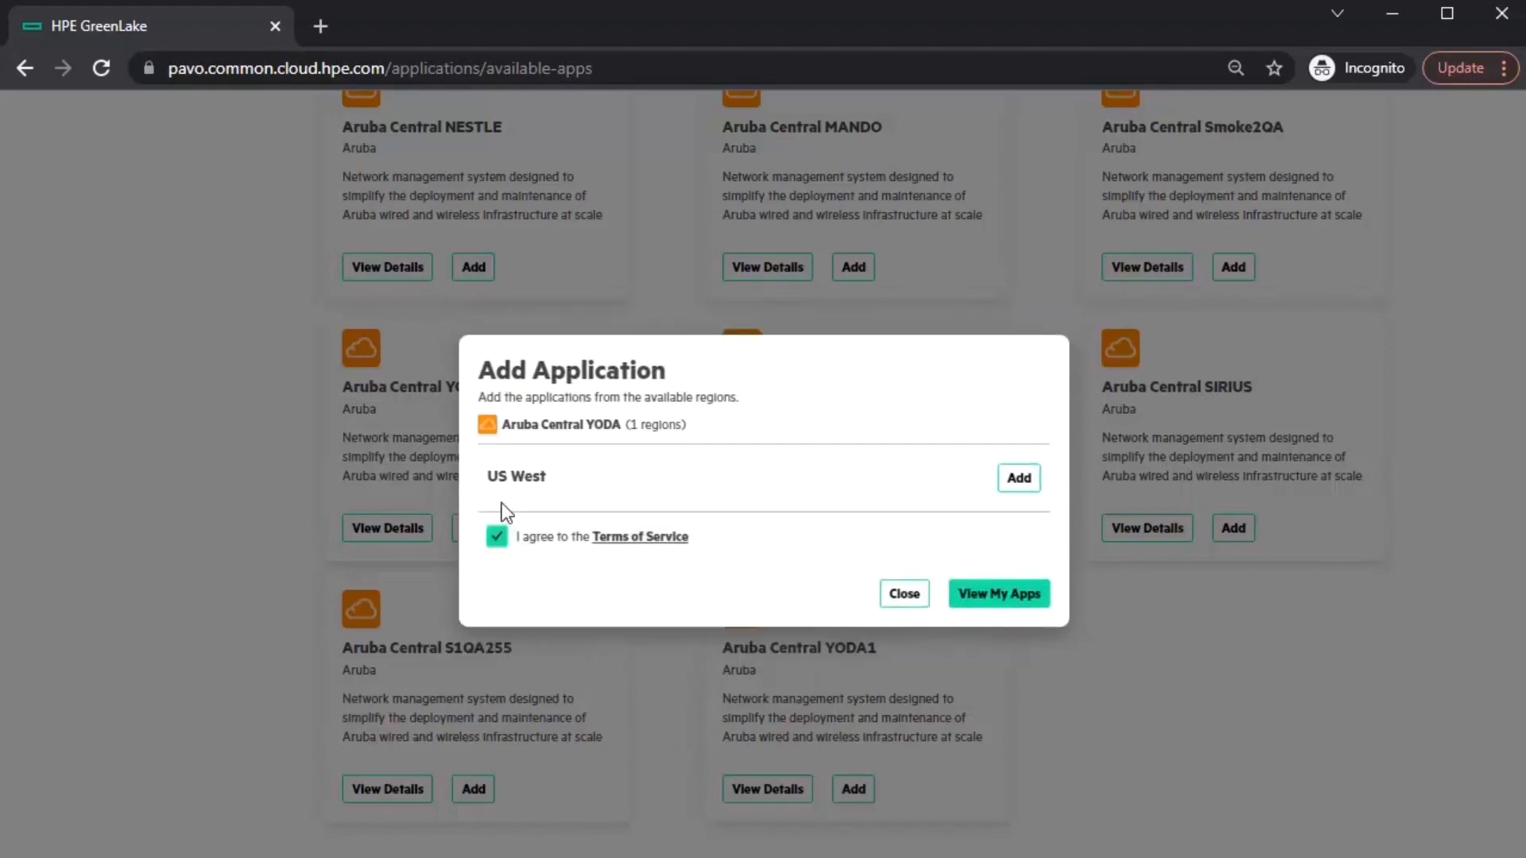
click(1030, 478)
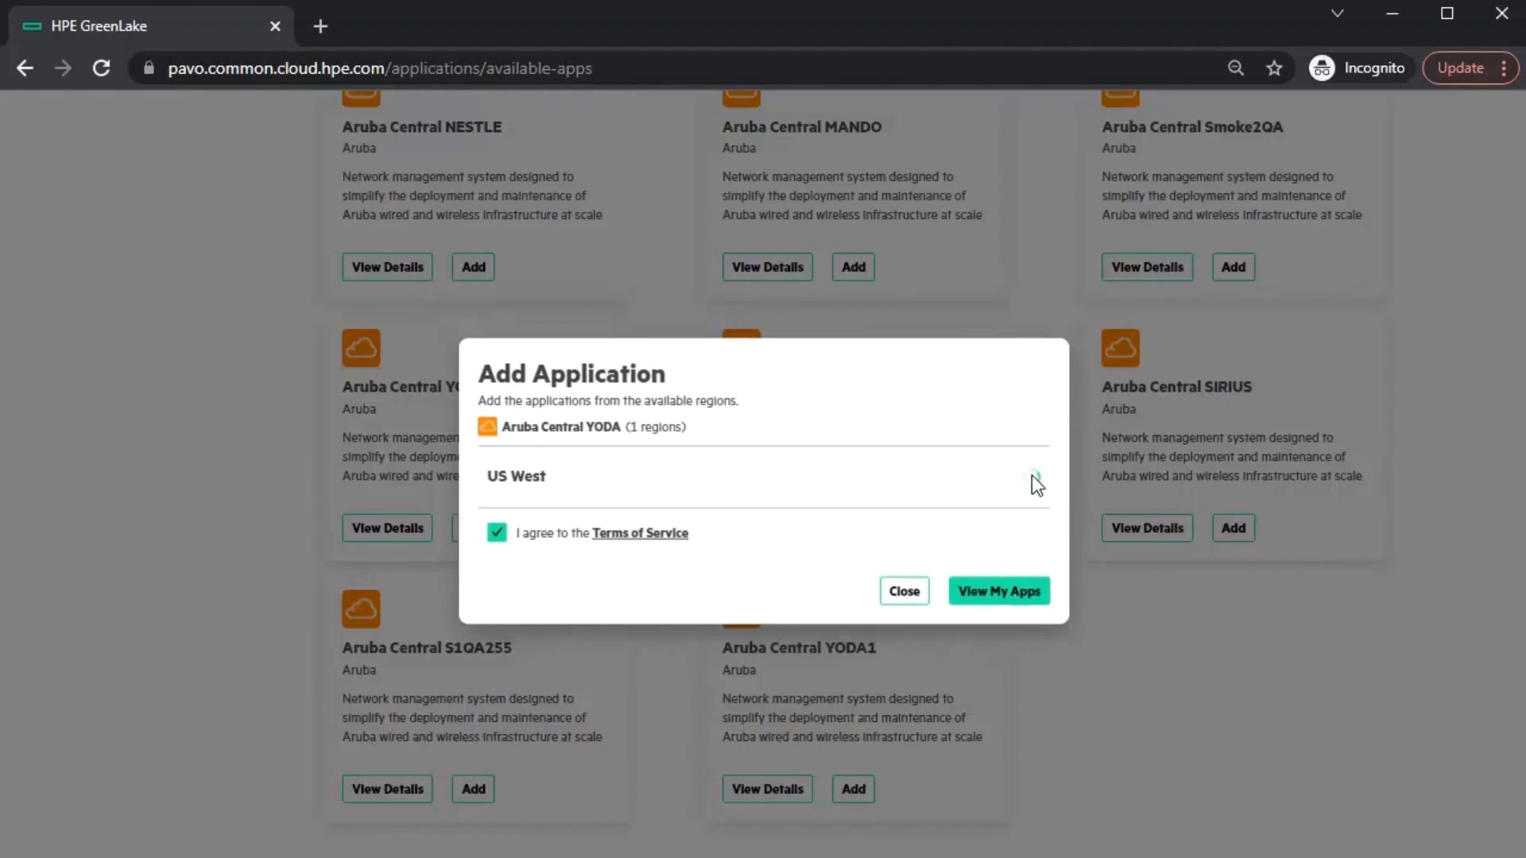
click(1011, 595)
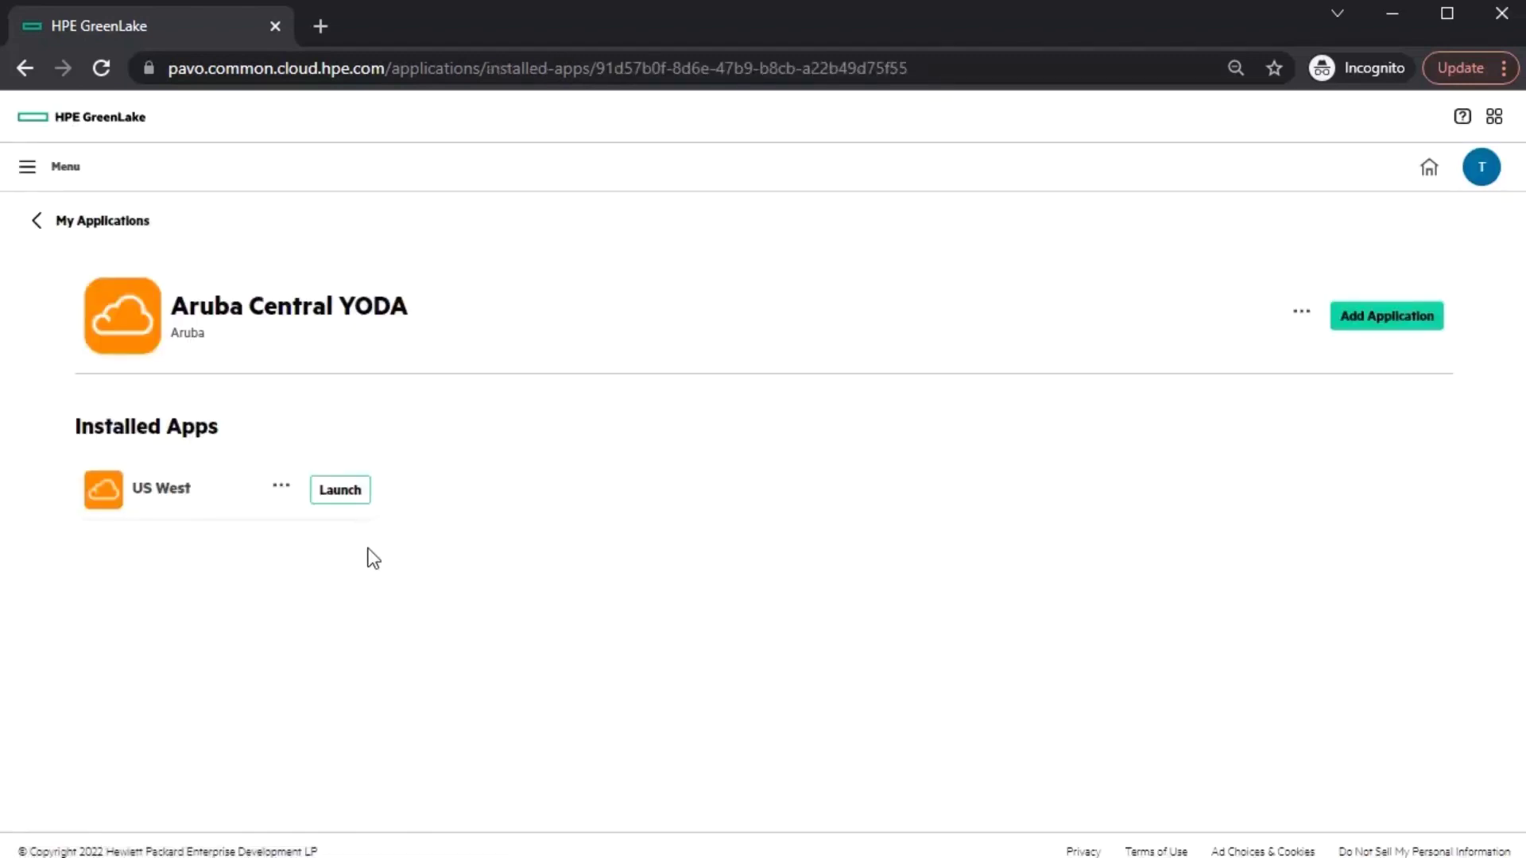
click(340, 490)
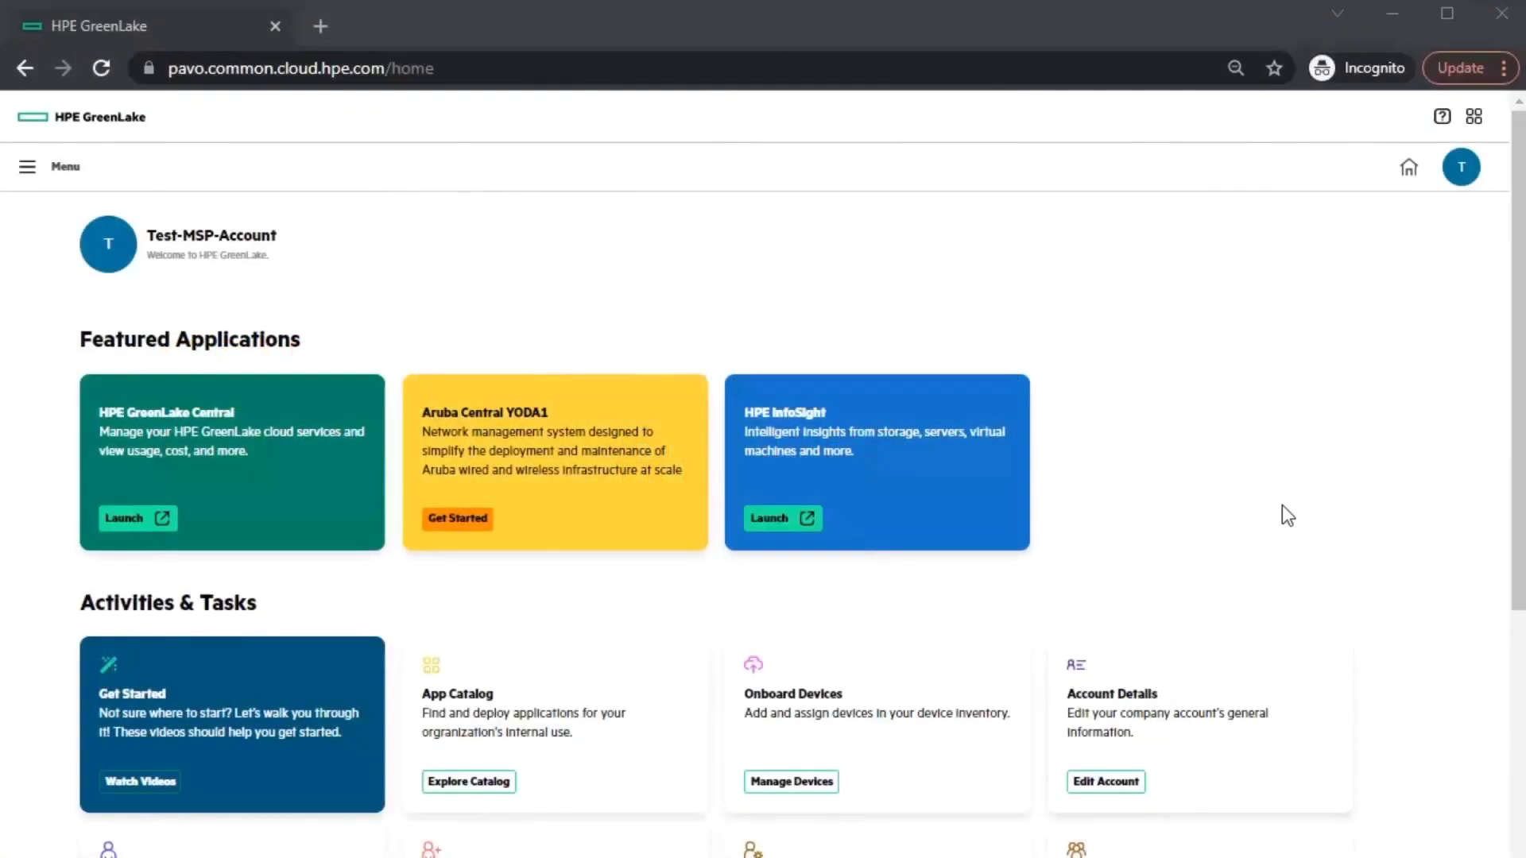
- Send an invite to the new user's e-mail address with the Account Administrator role
scroll(1281, 506, down, 1)
scroll(882, 563, down, 2)
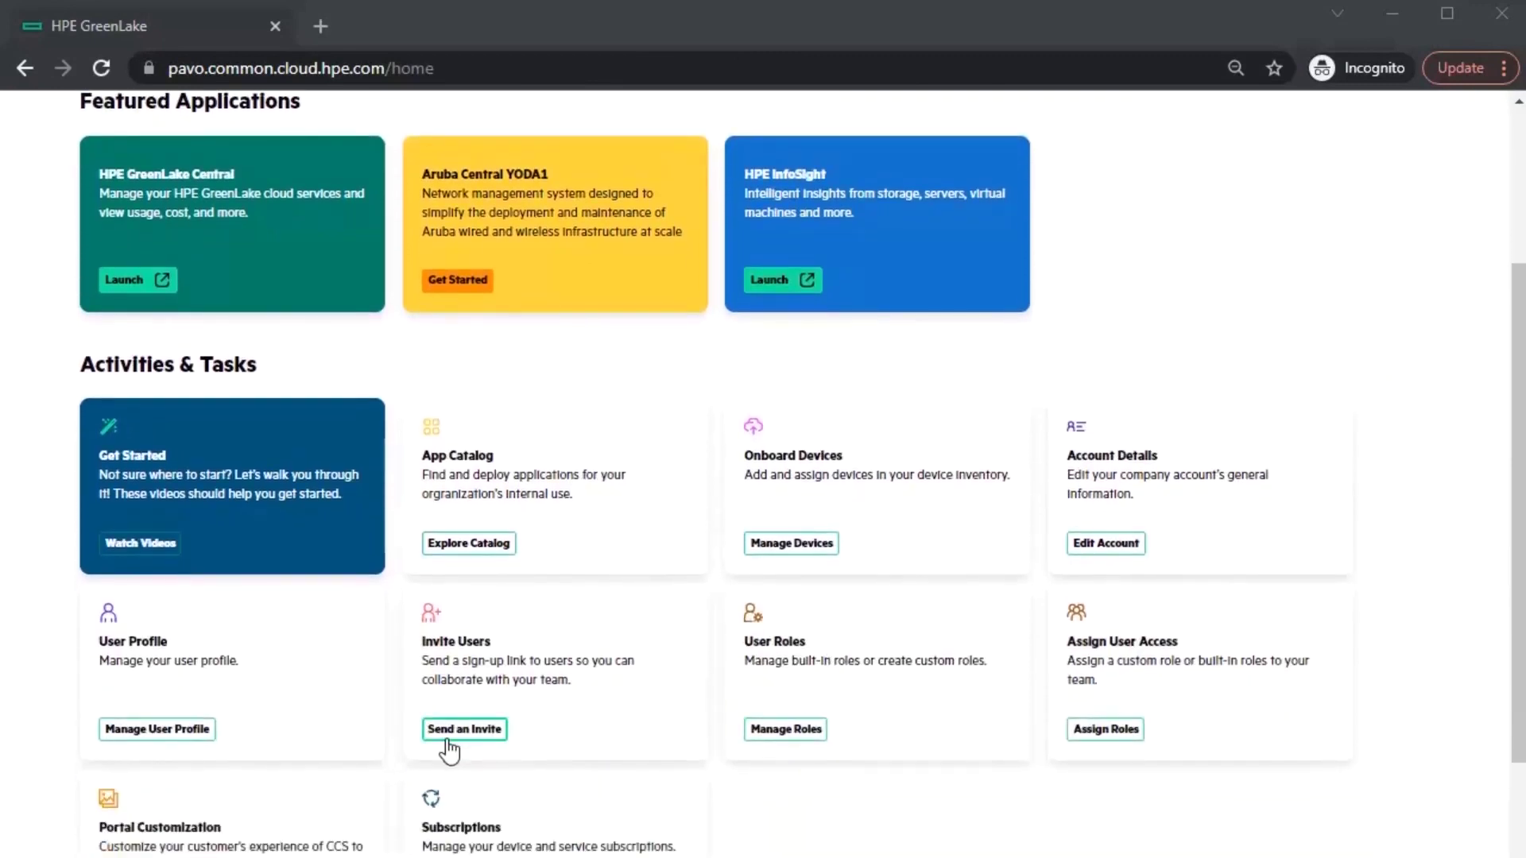
click(449, 742)
click(683, 464)
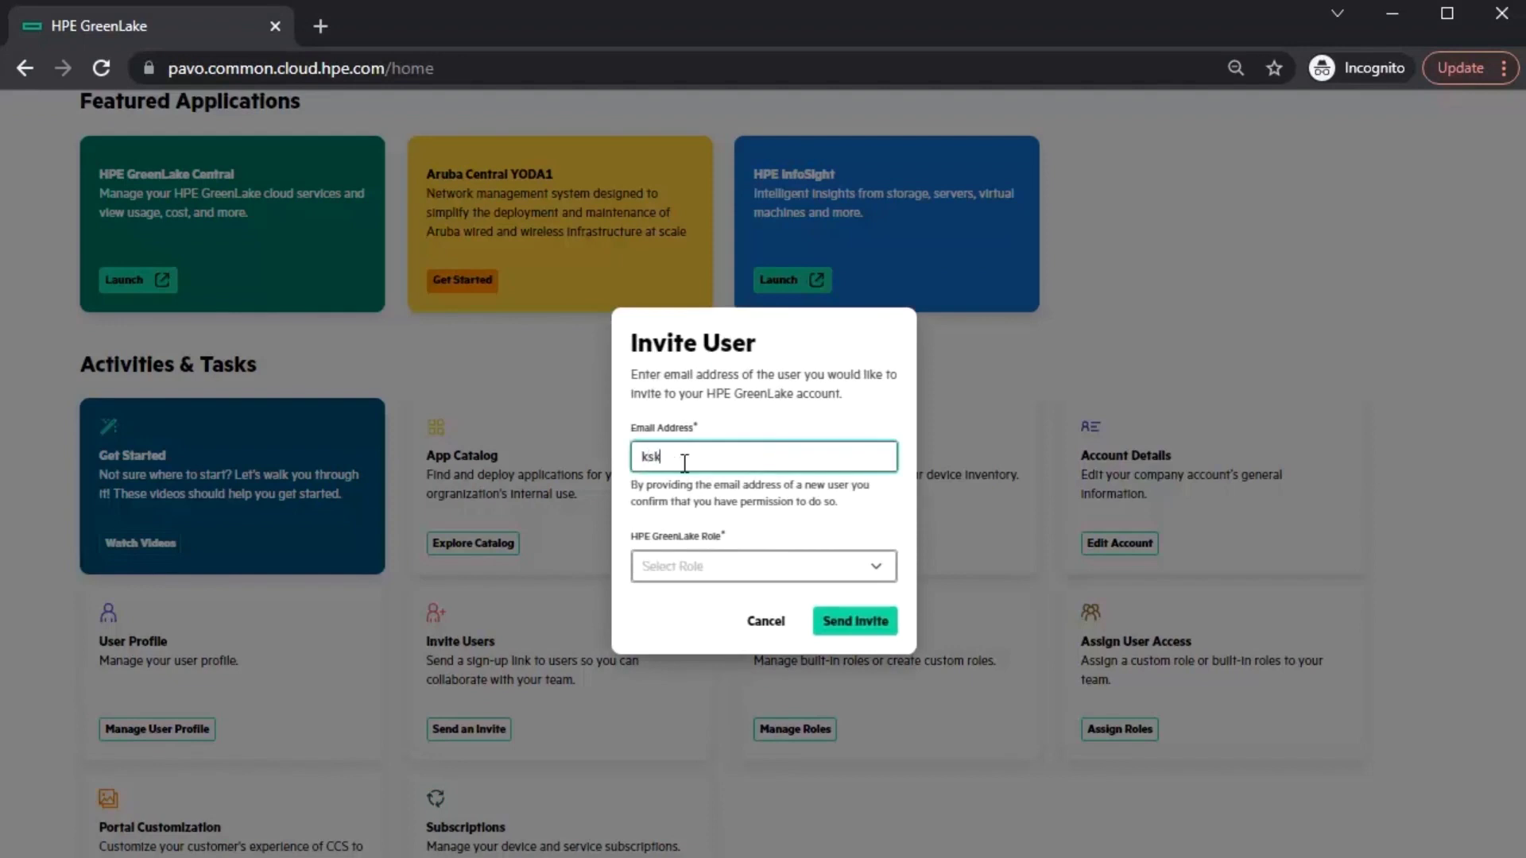
click(891, 566)
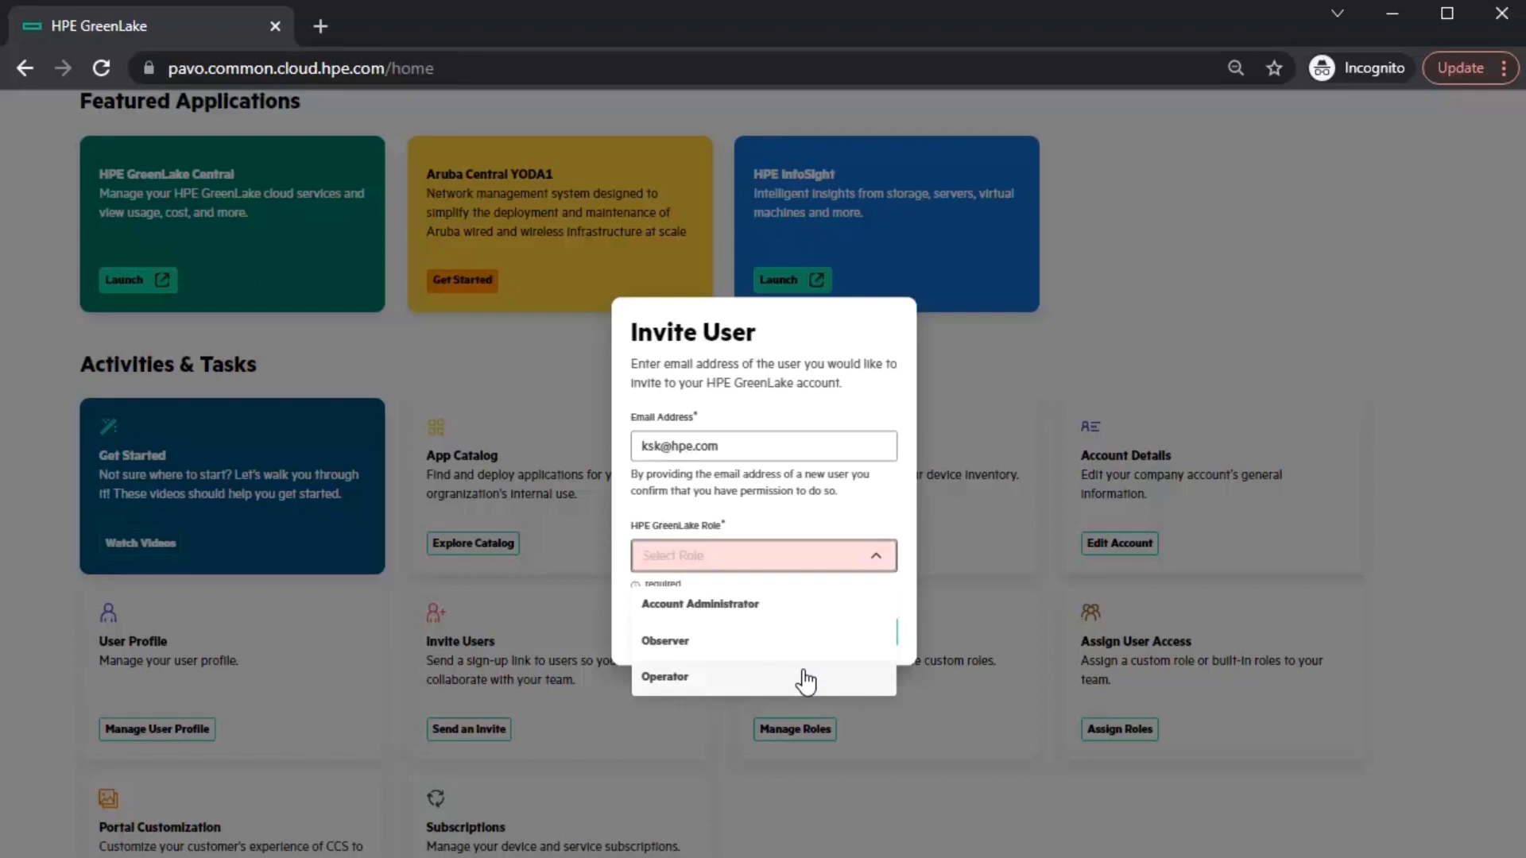
click(807, 617)
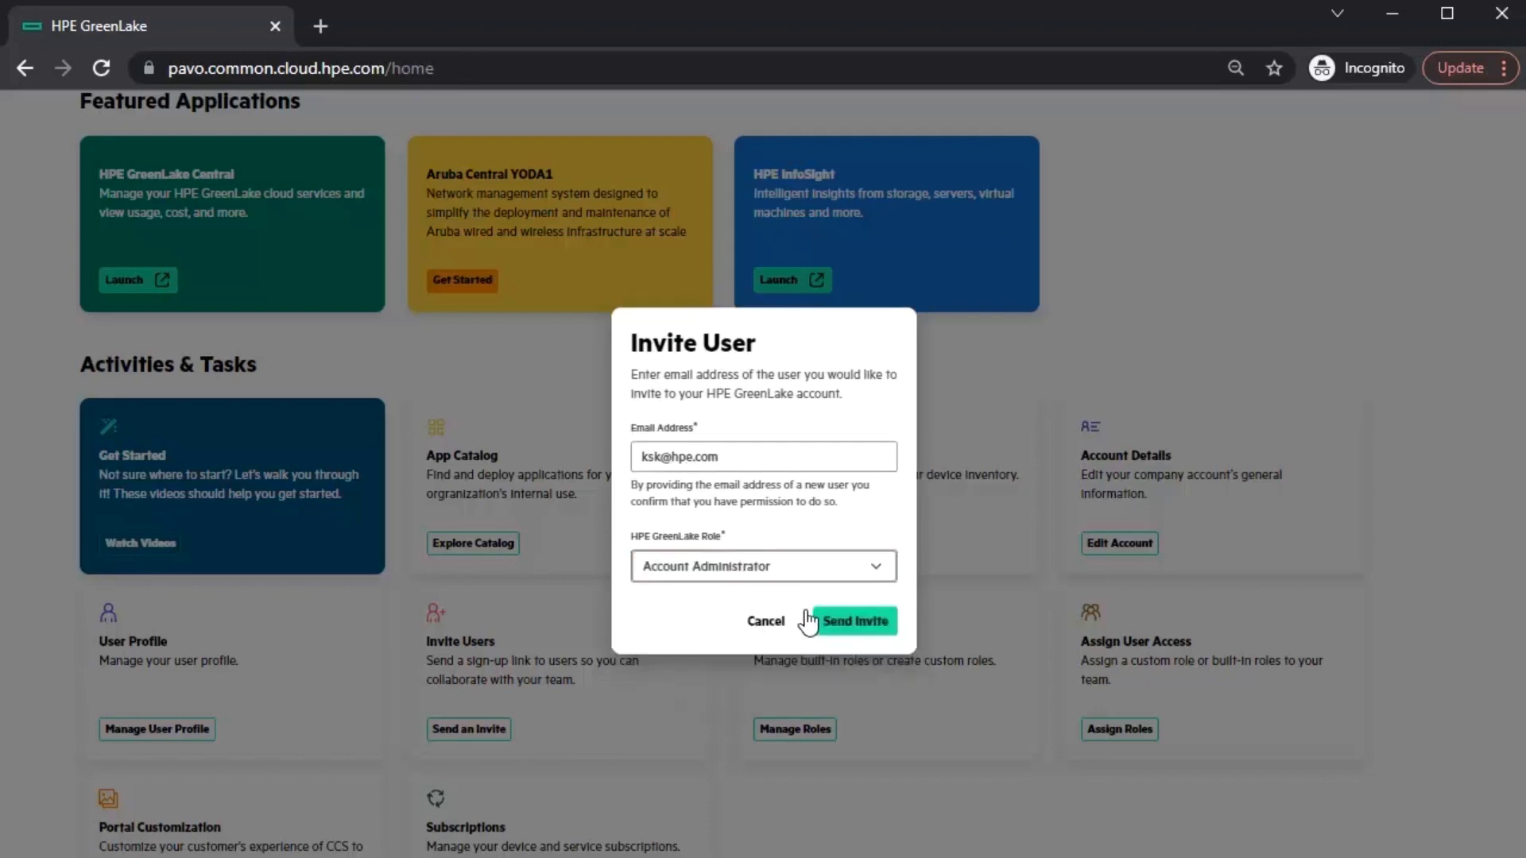
click(853, 622)
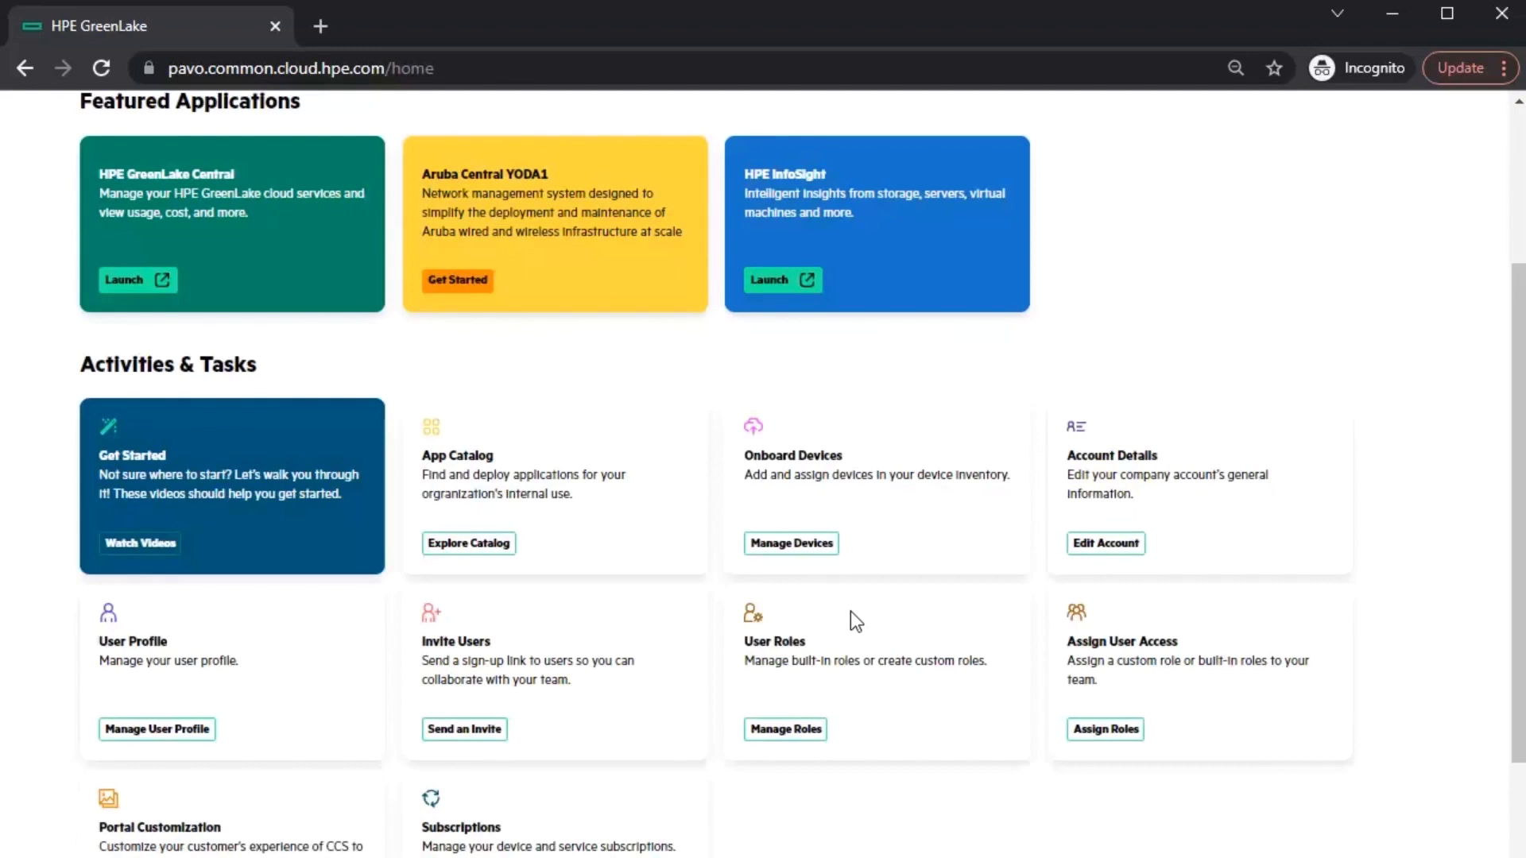
- Create a role assignment for the invited user with Aruba Central Administrator and View Only roles
scroll(1137, 715, down, 1)
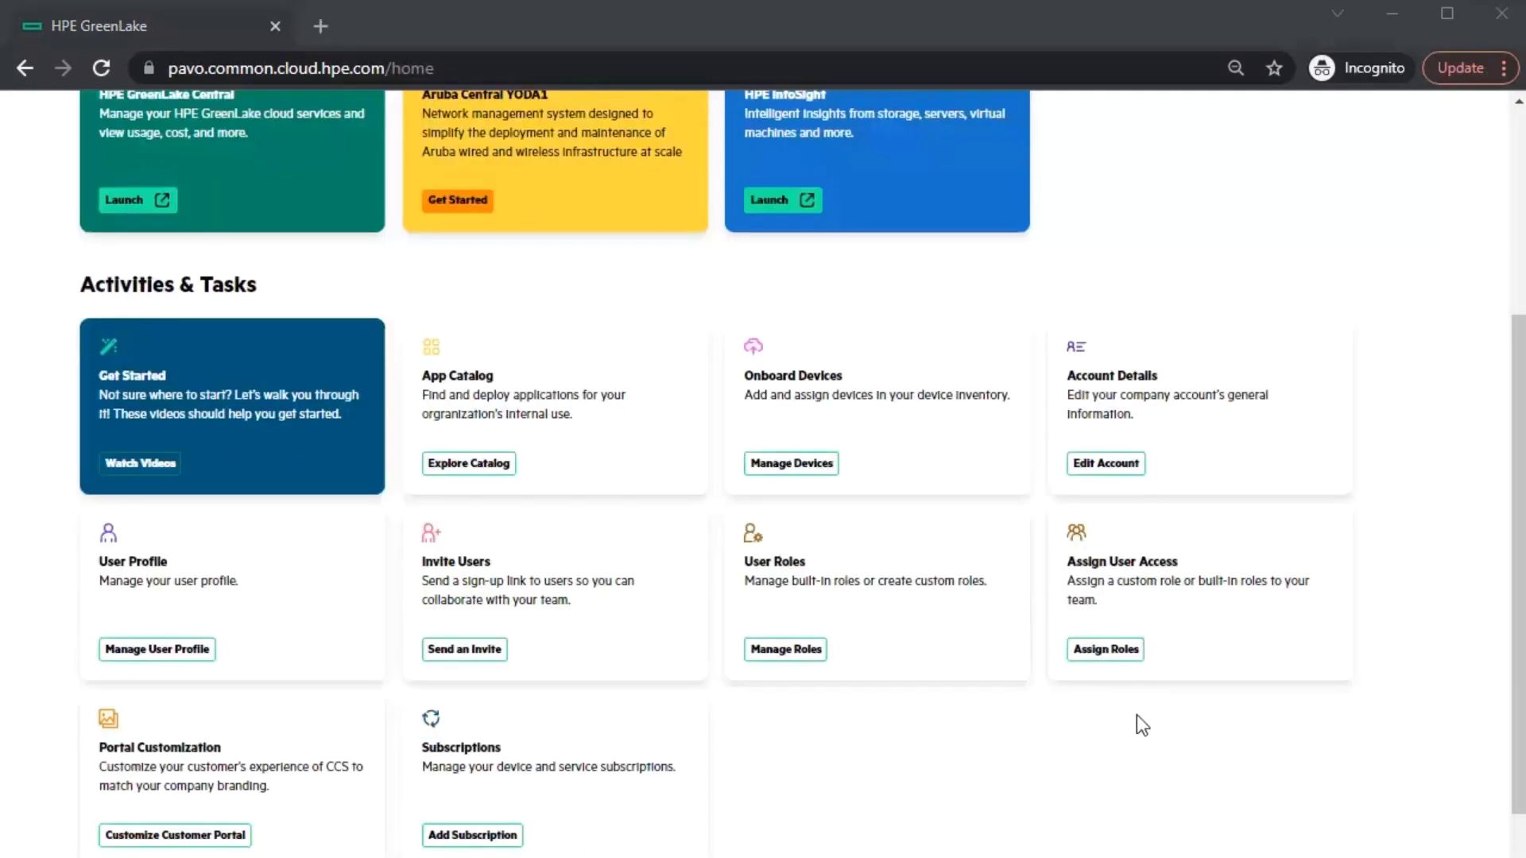
click(1122, 656)
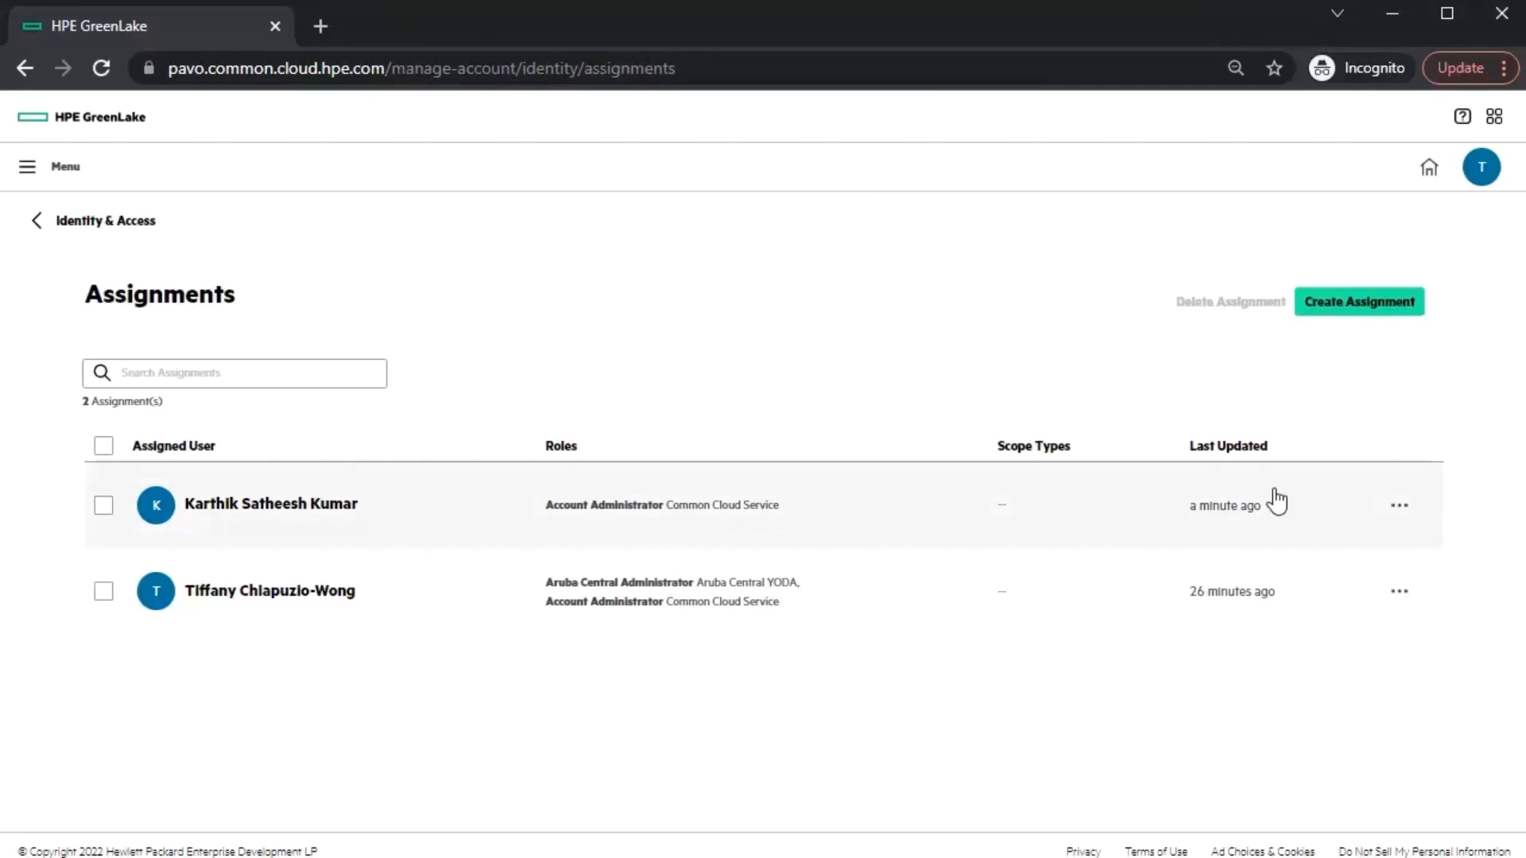
click(1375, 304)
click(235, 469)
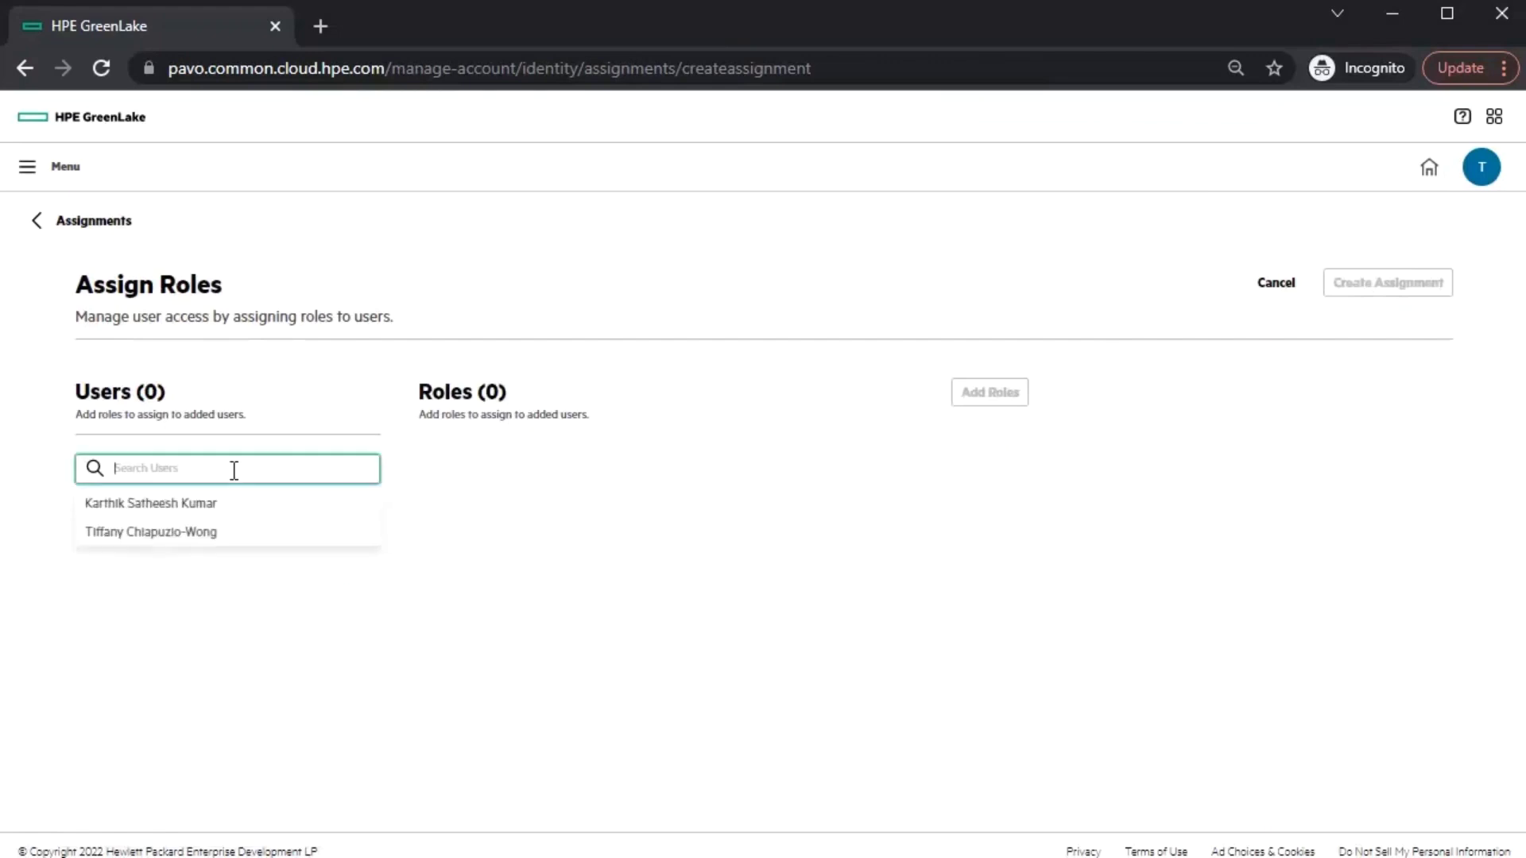
click(228, 505)
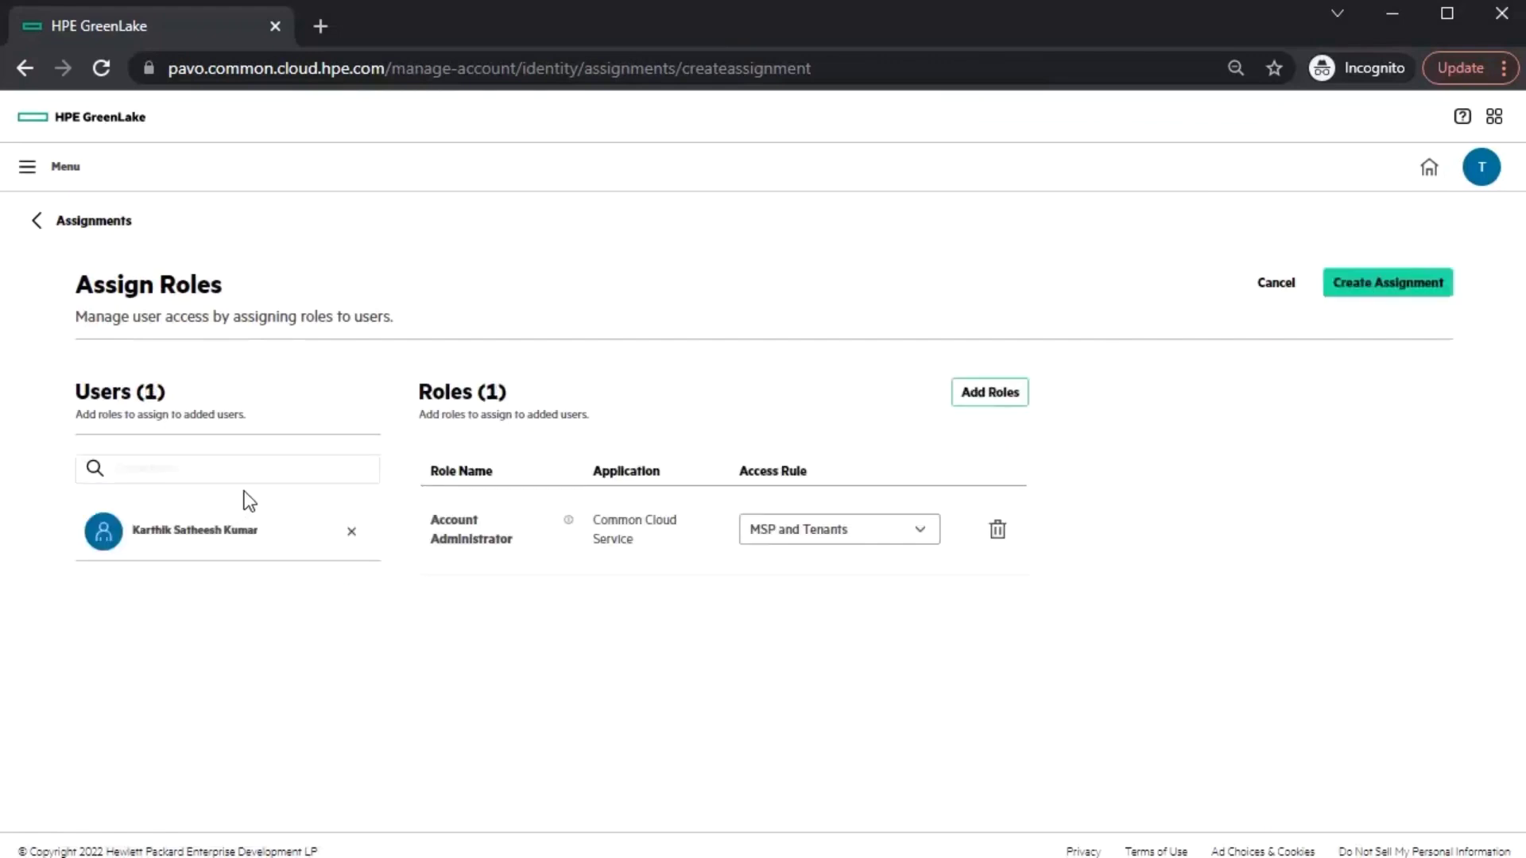
click(990, 392)
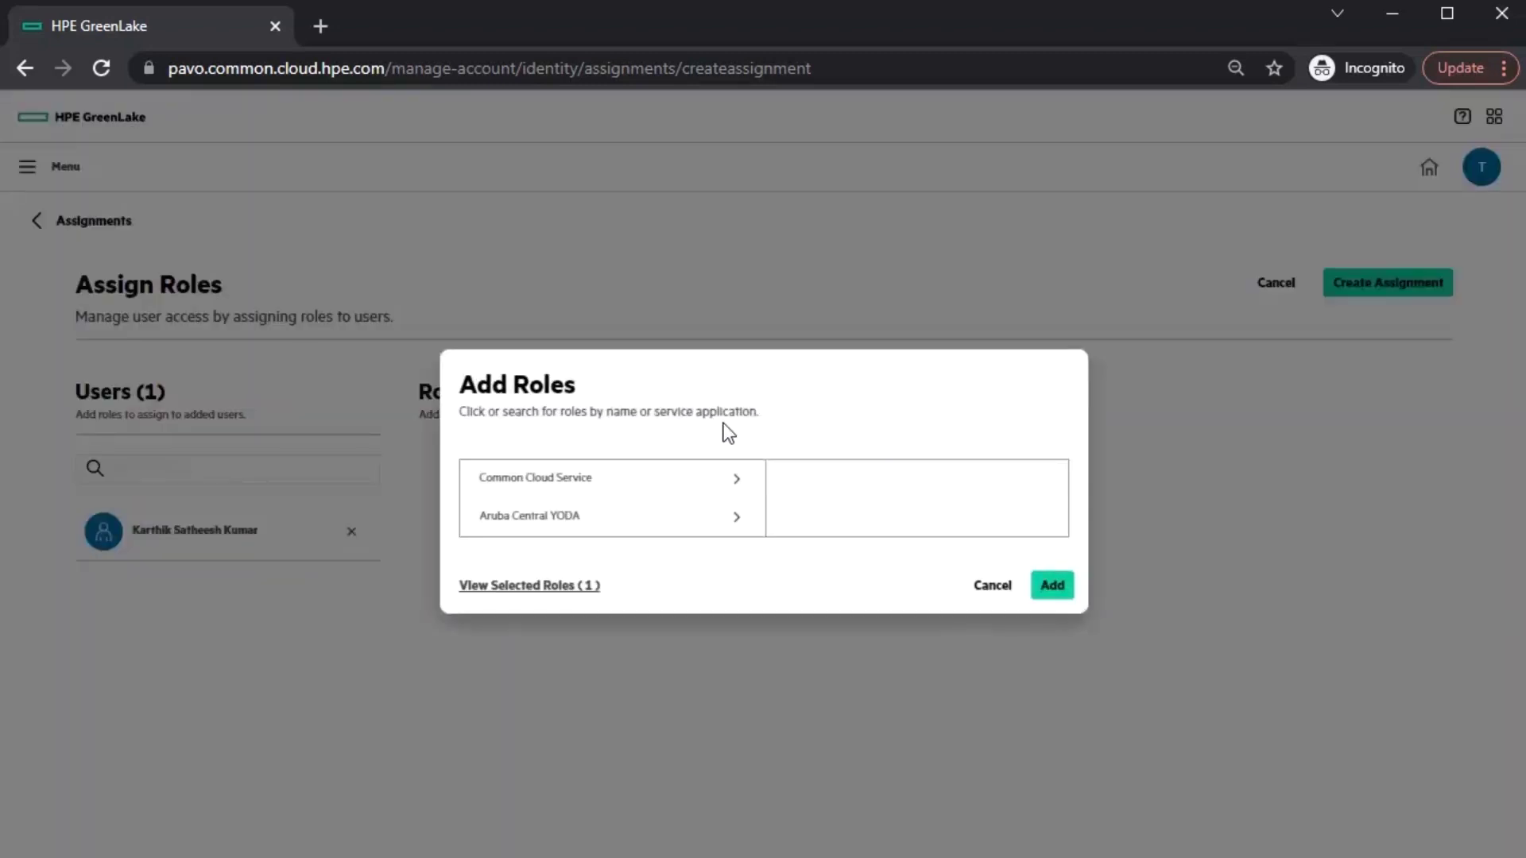
click(711, 520)
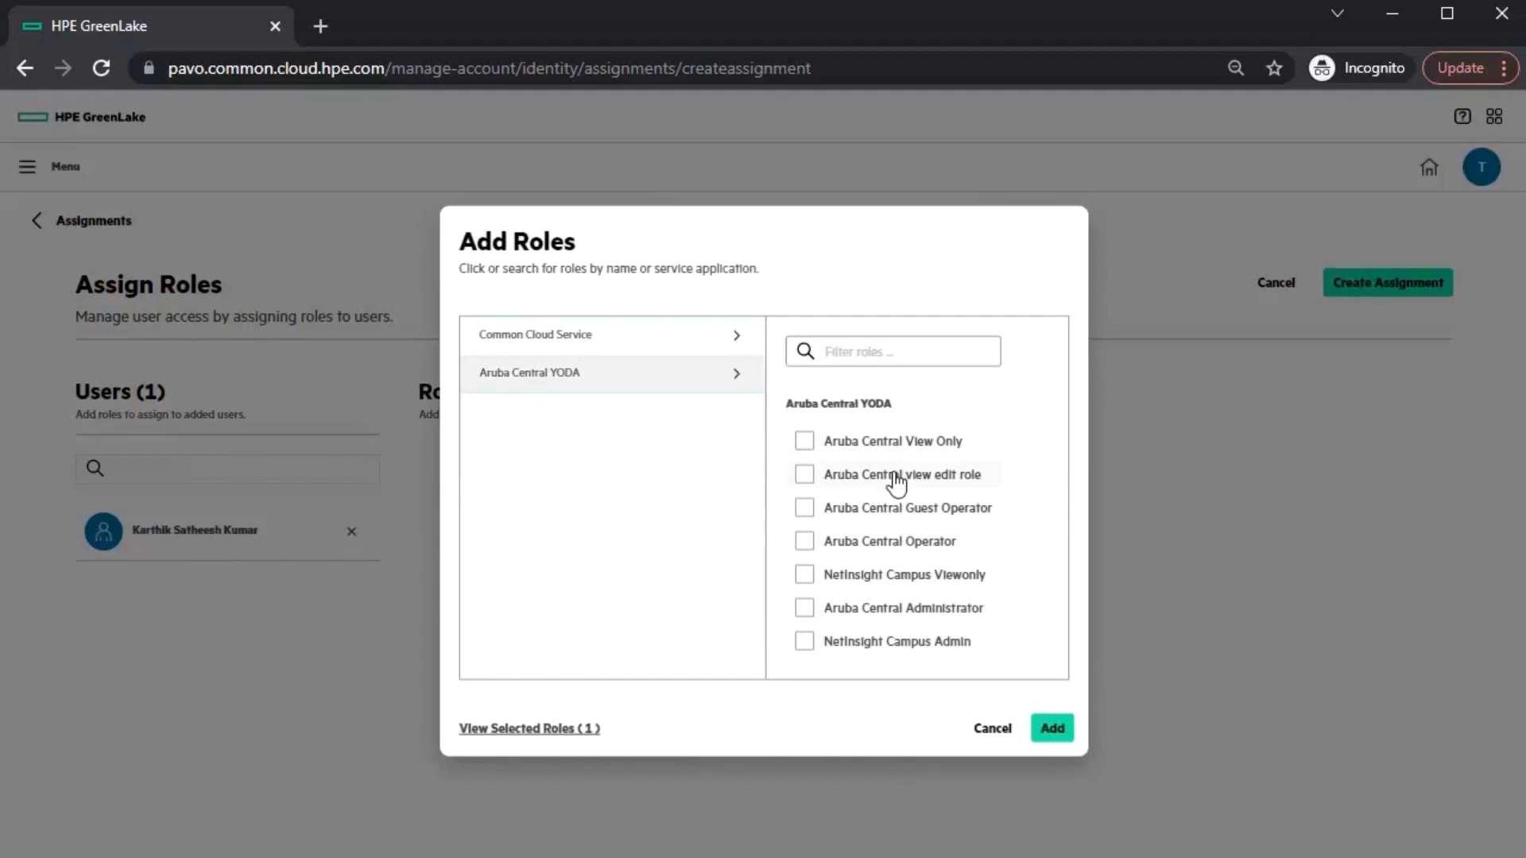
click(914, 618)
click(921, 441)
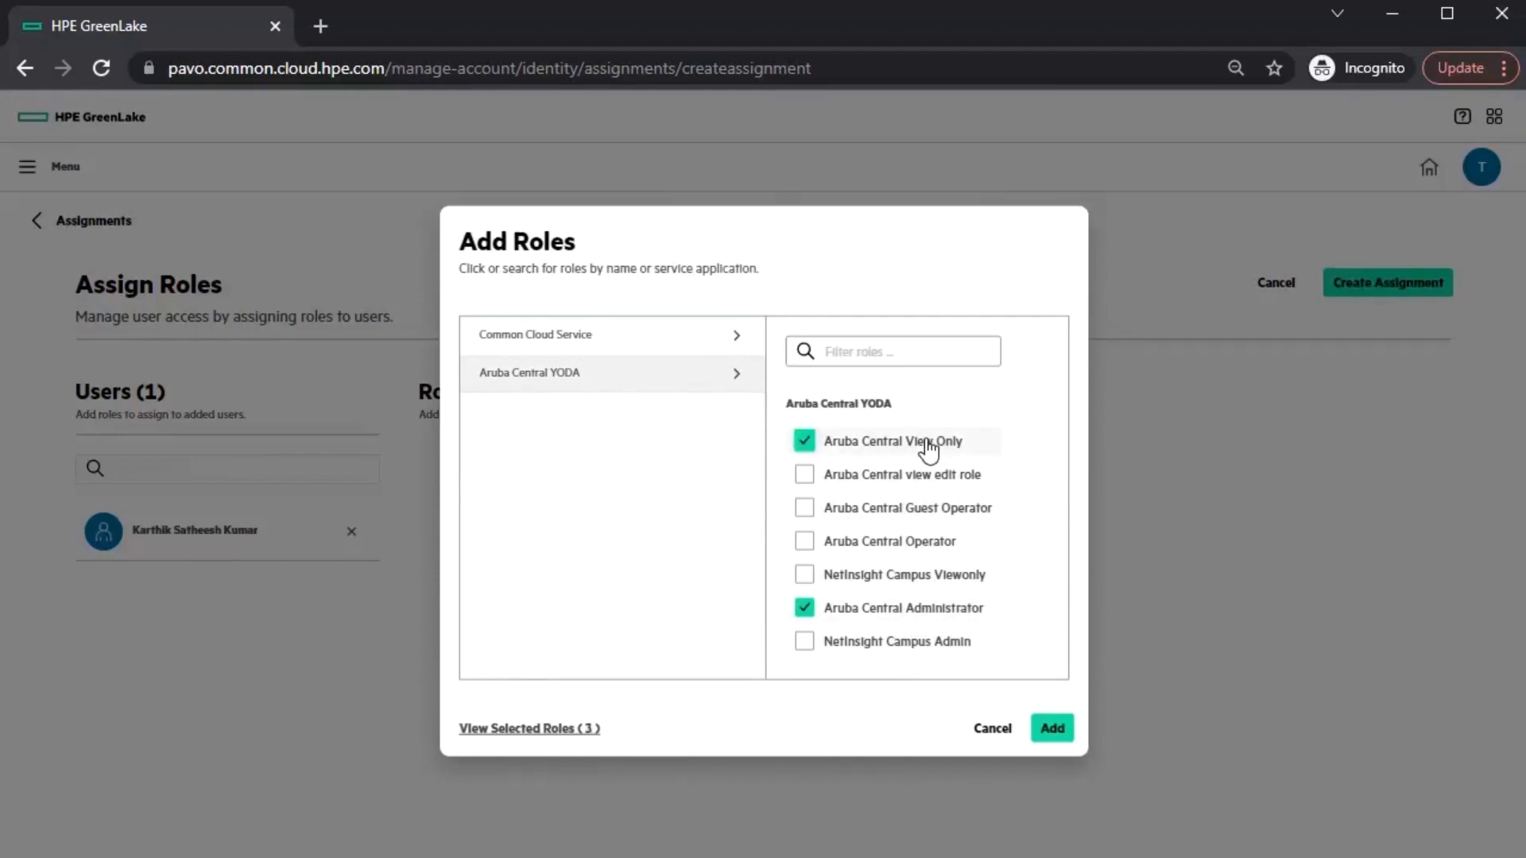
click(1049, 728)
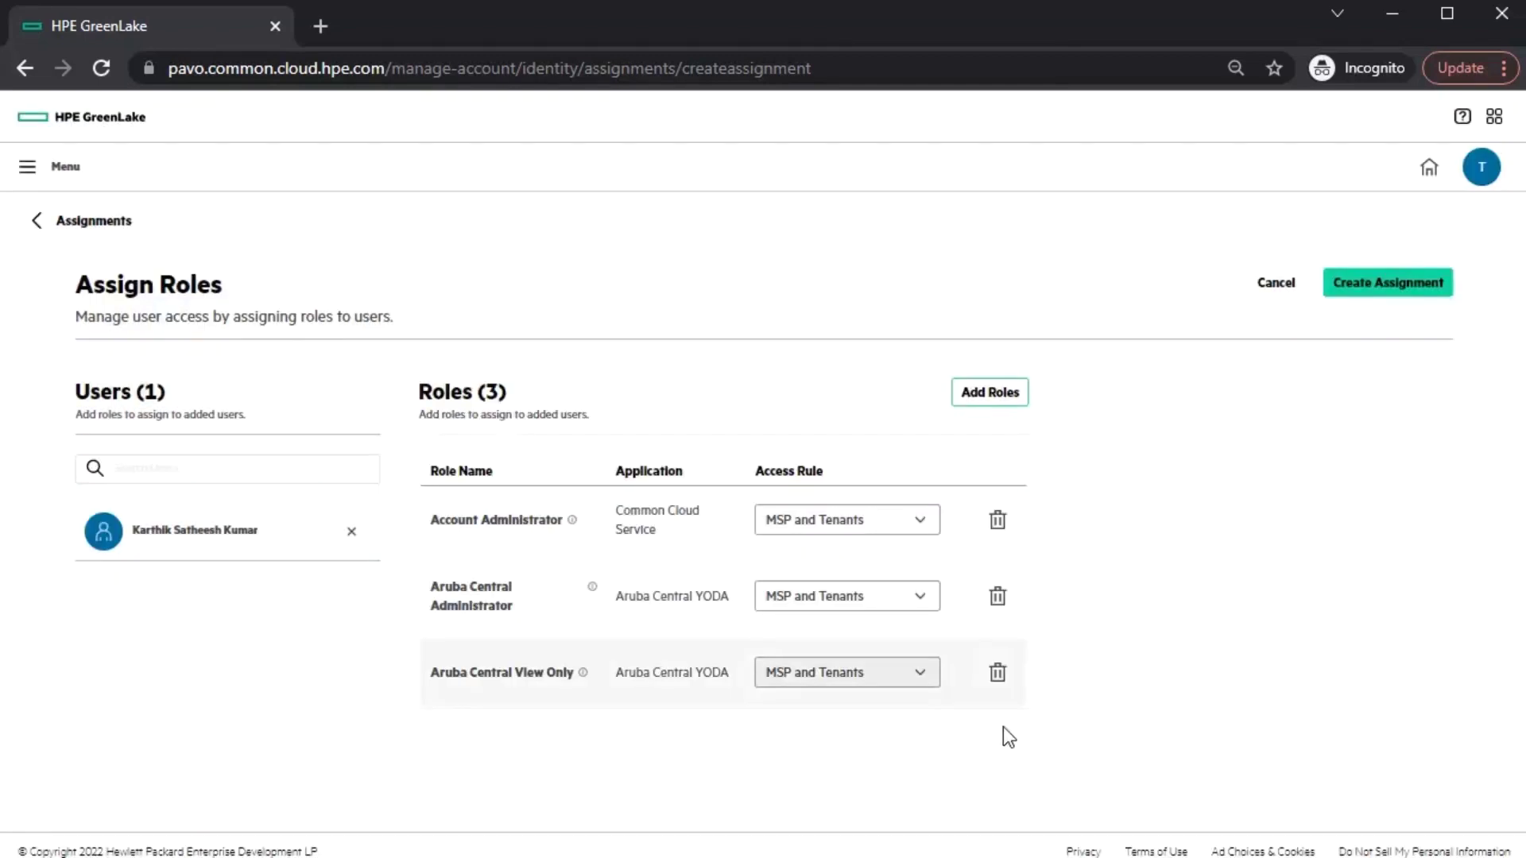
- Restrict Administrator to MSP Only and View Only to Tenants Only, then save the assignment
click(893, 610)
click(893, 657)
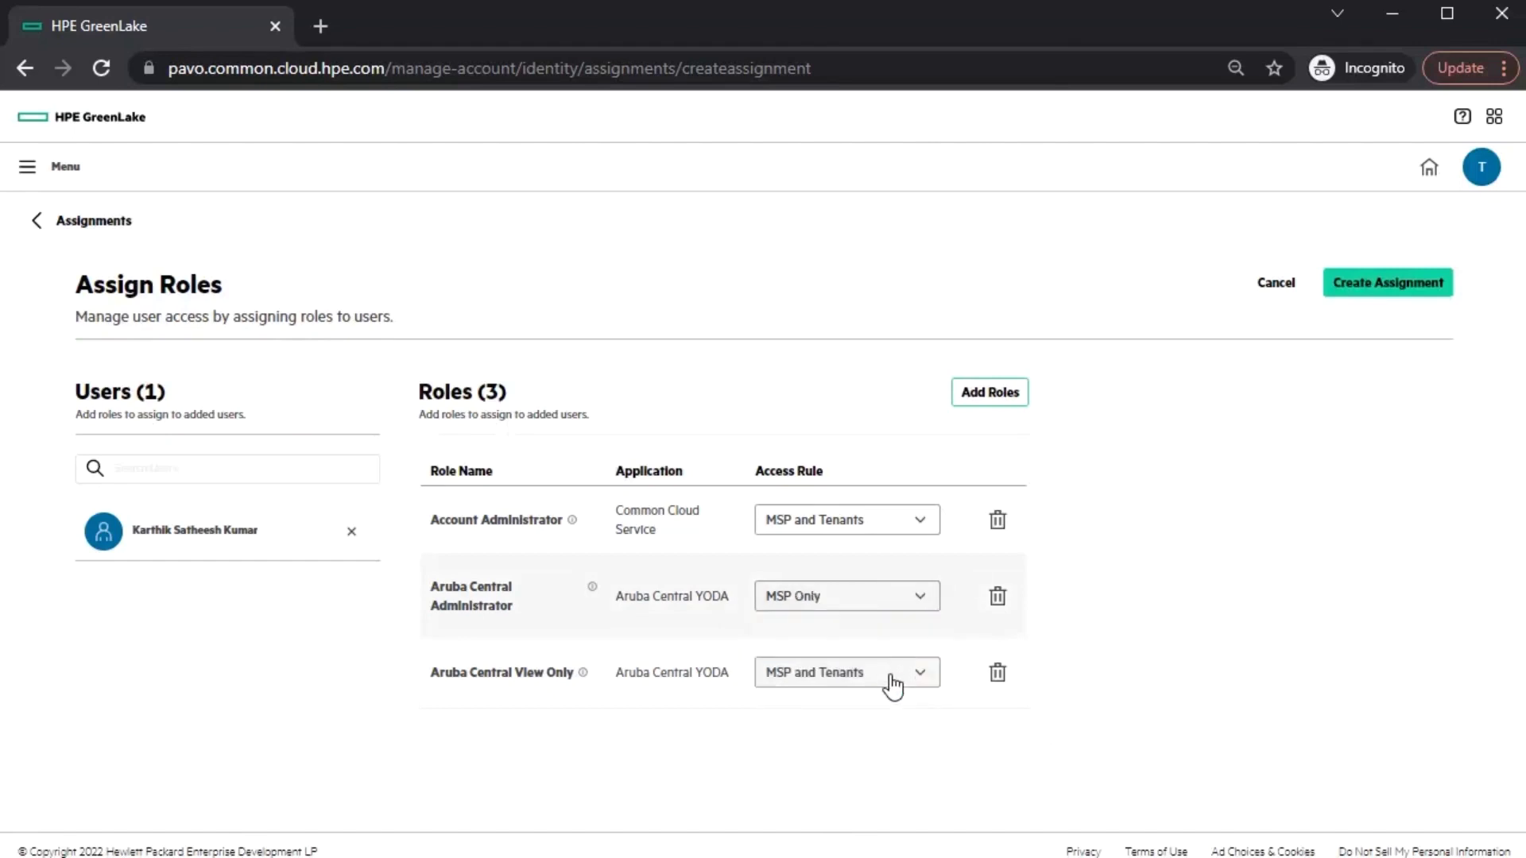
click(890, 683)
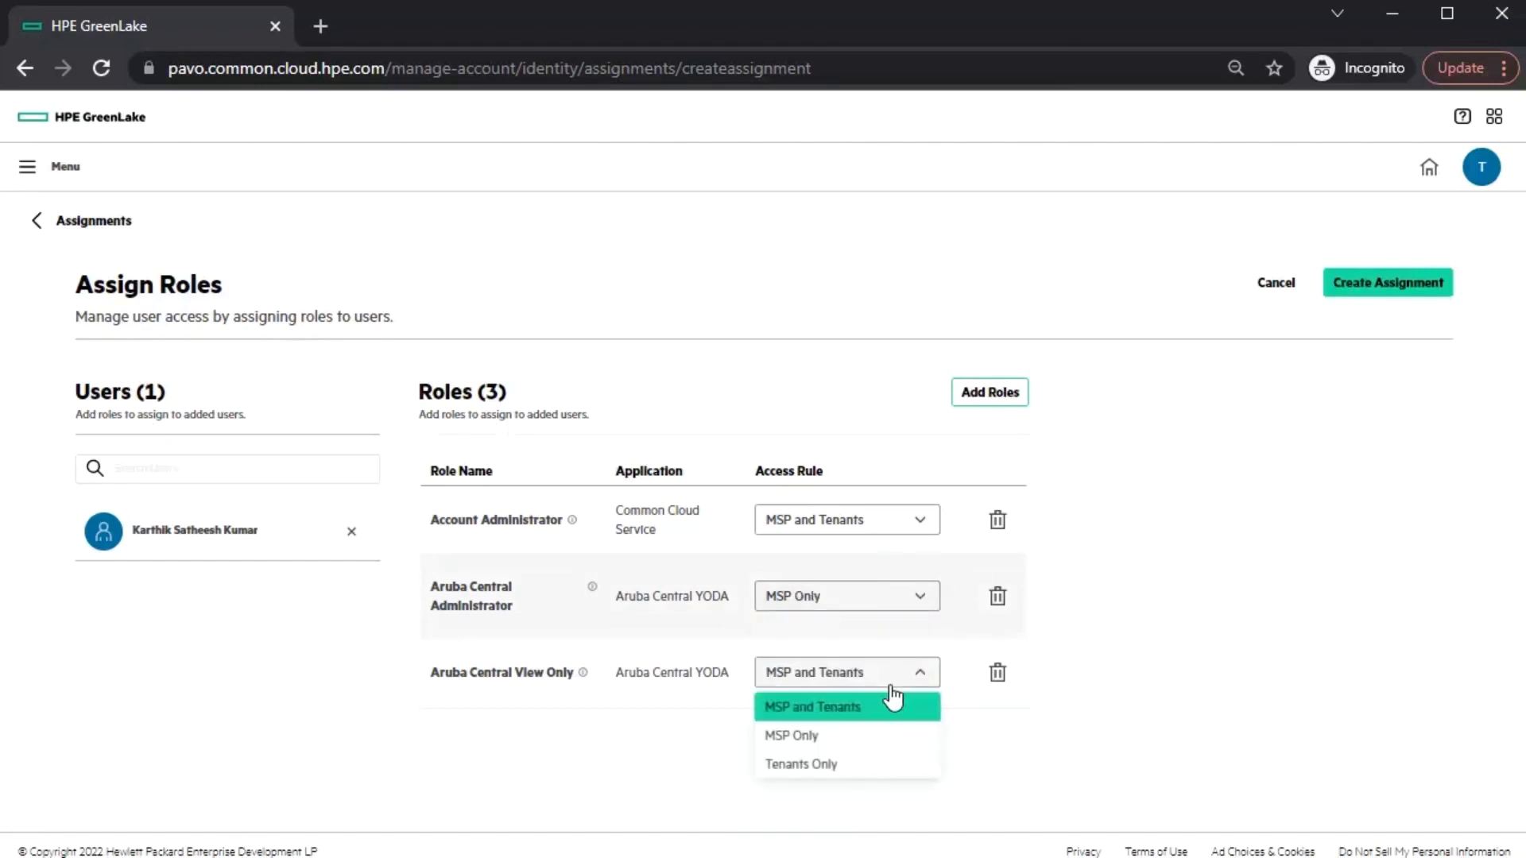
click(868, 765)
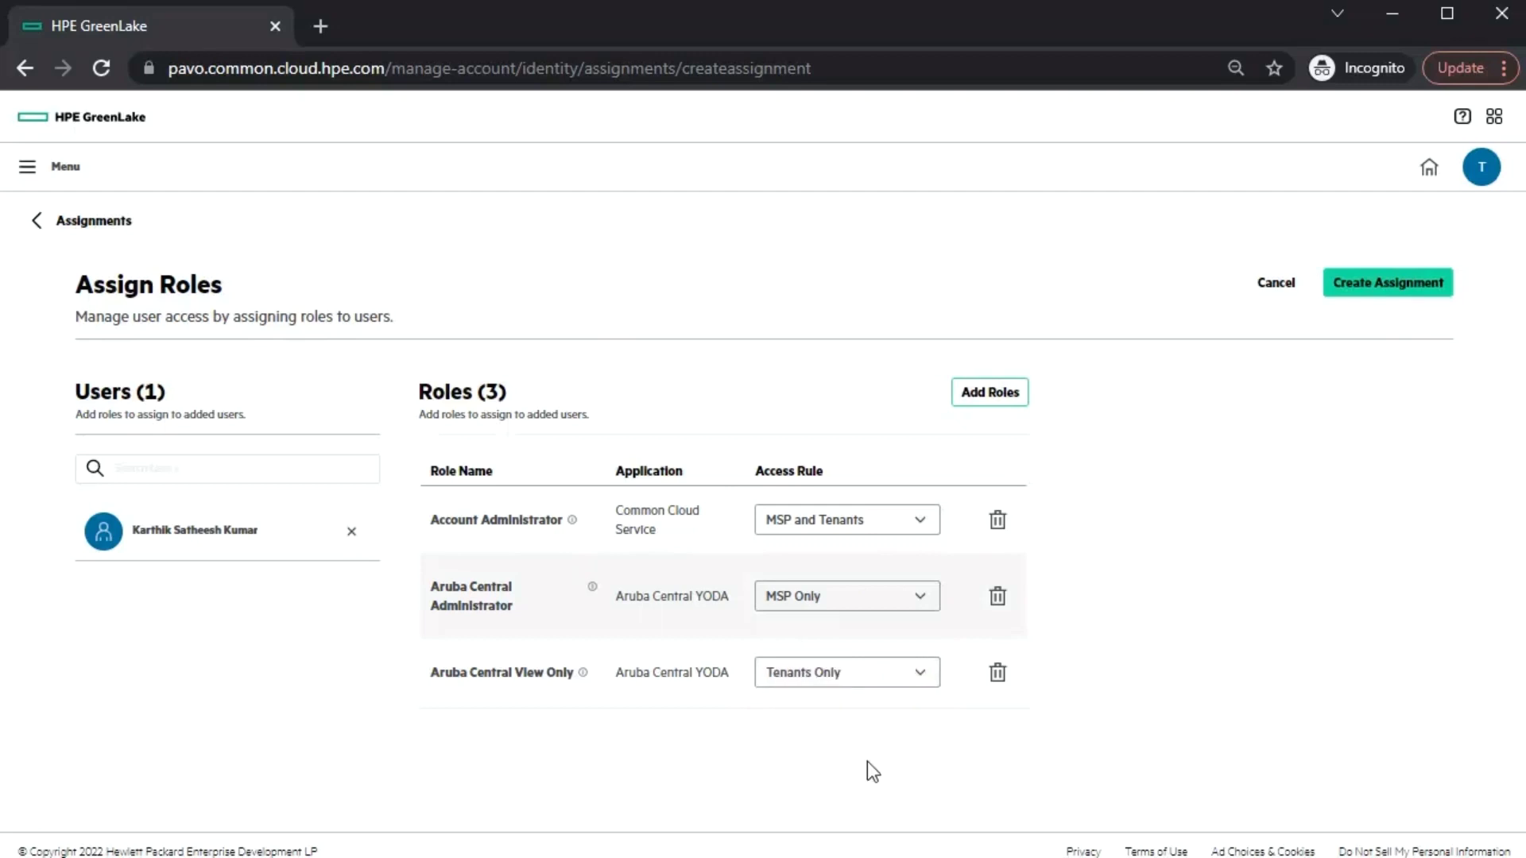
click(1384, 288)
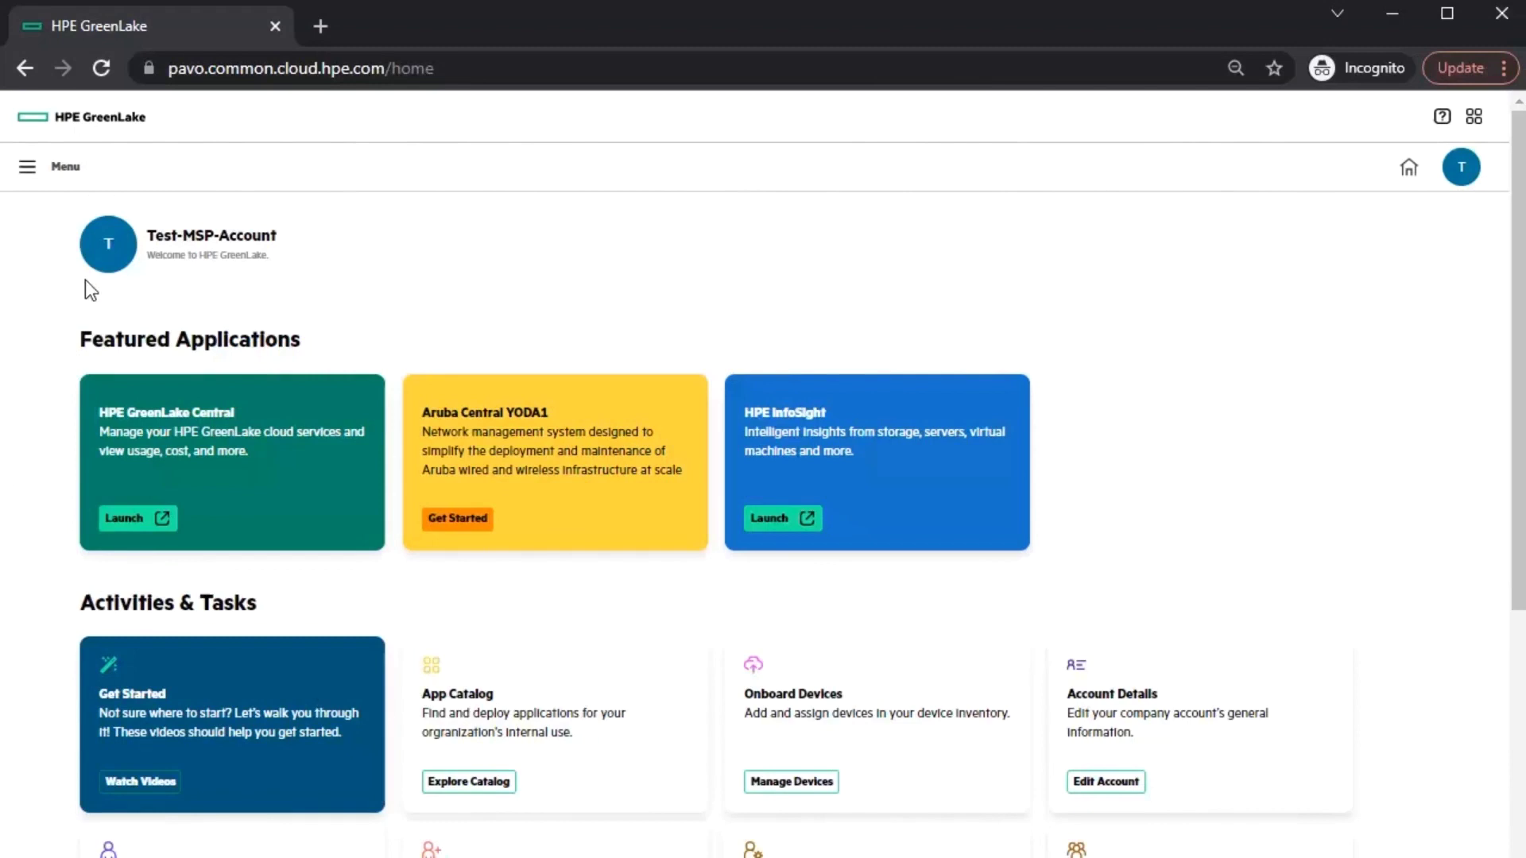
- Add customer 'Koffee Shop' with description 'We sell Koffee' and create the account
click(29, 168)
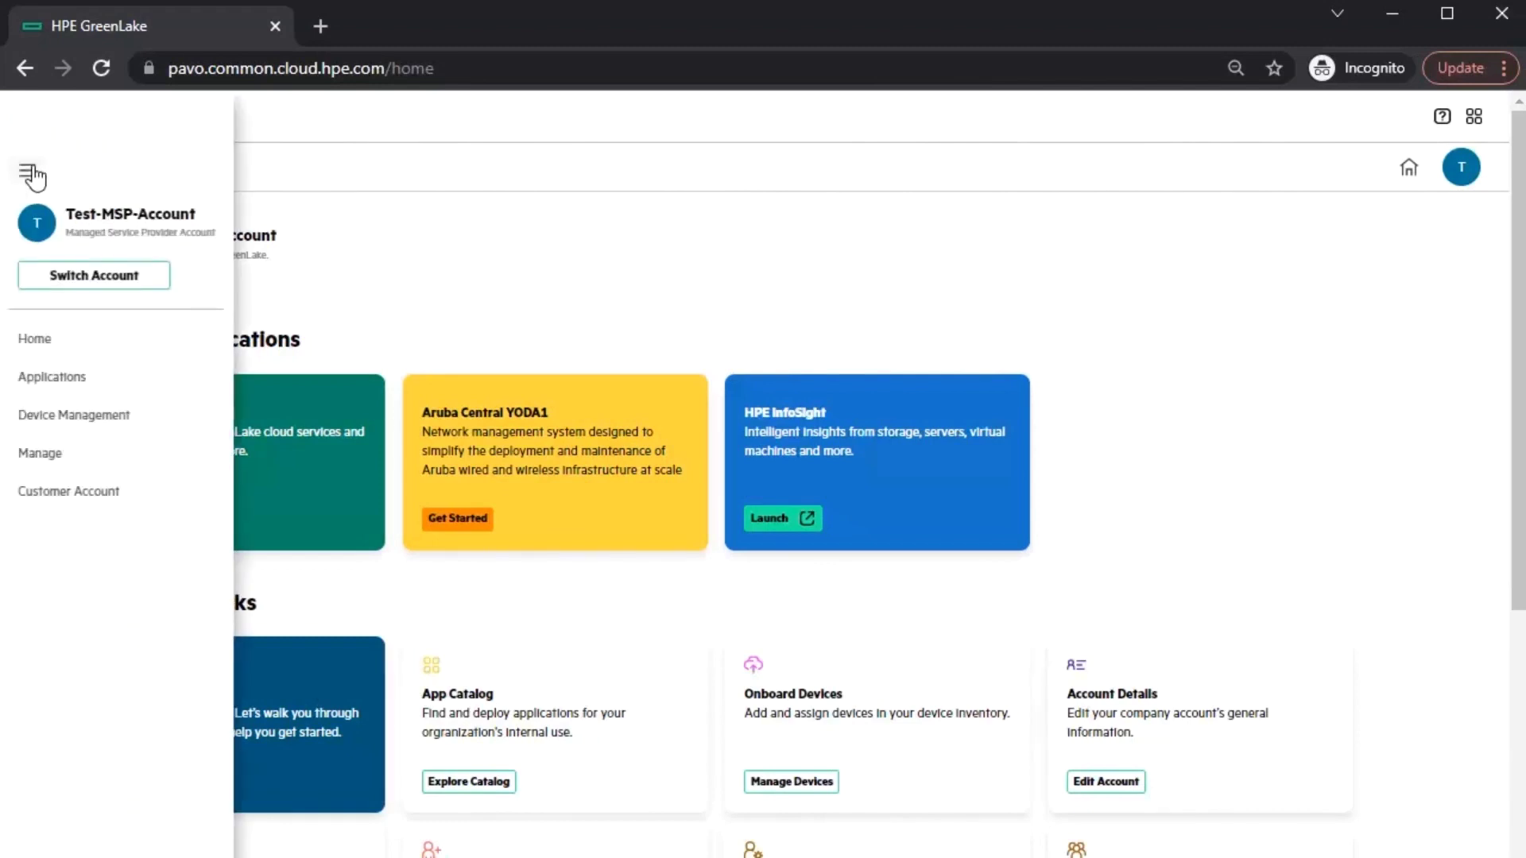
click(70, 497)
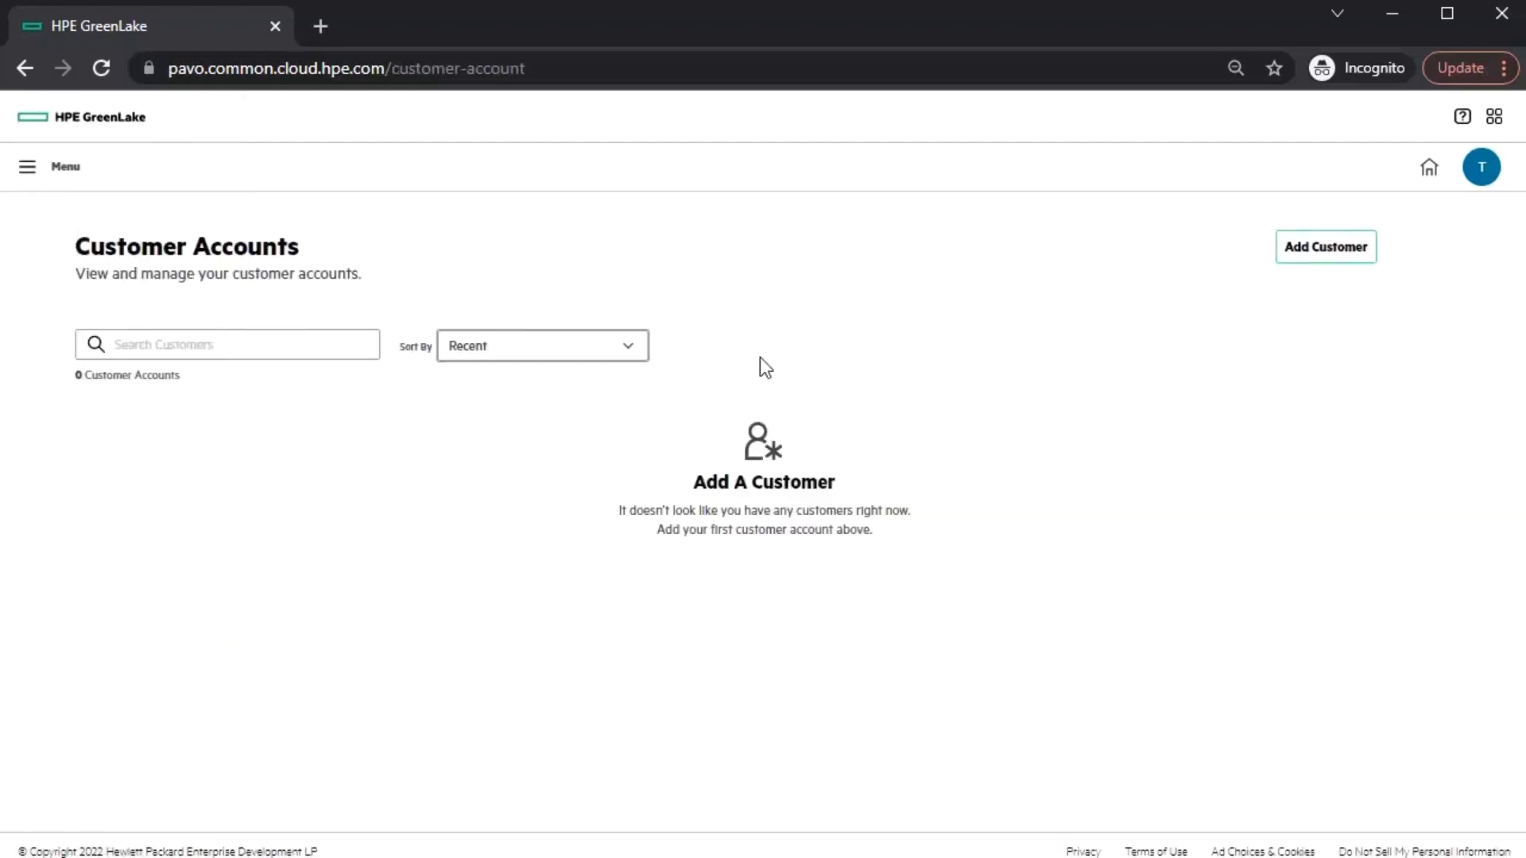
click(1340, 251)
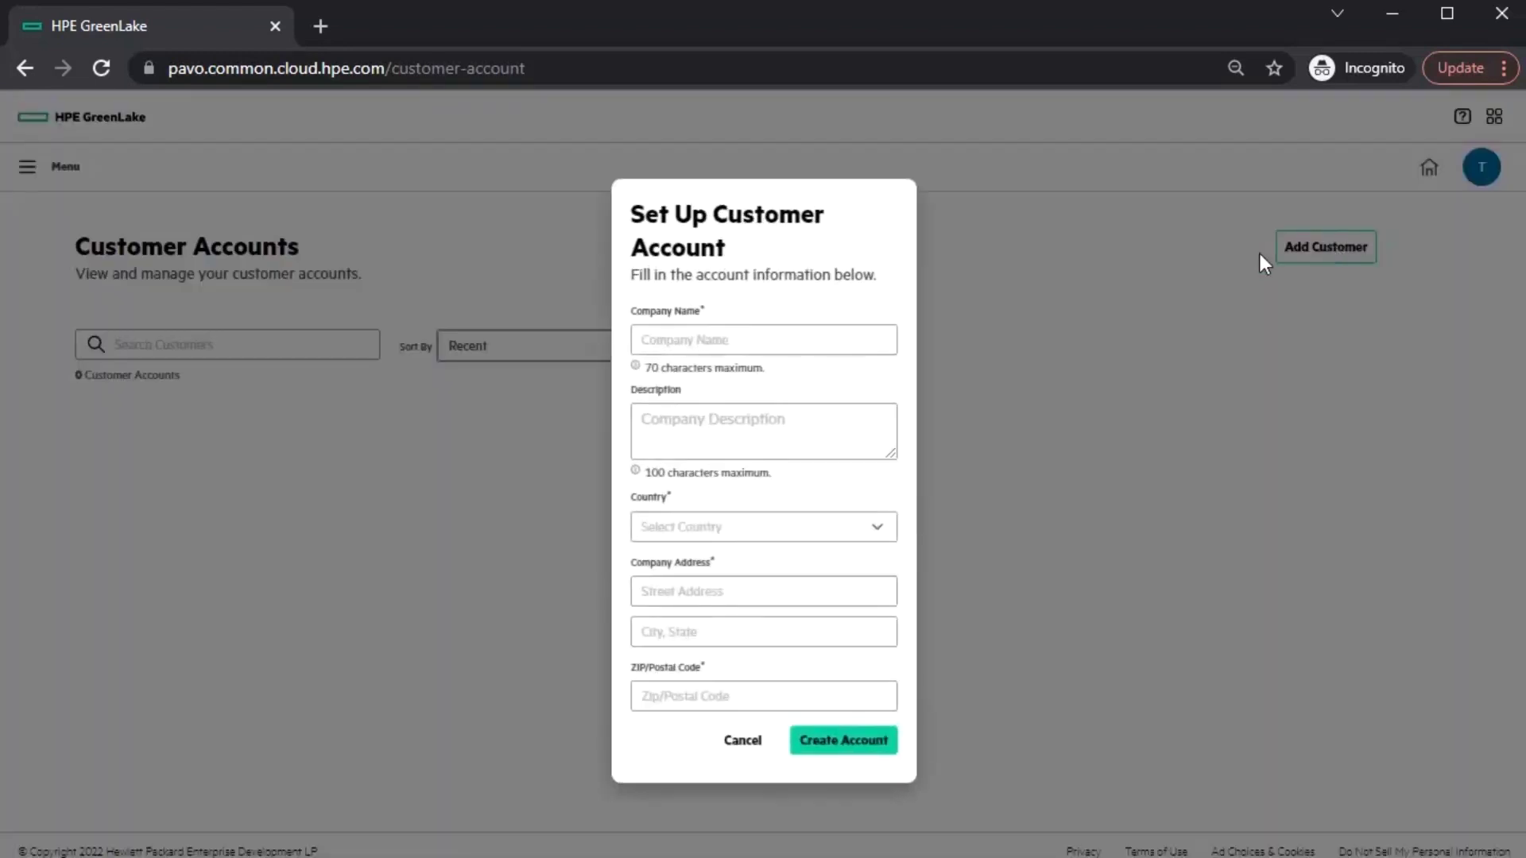
click(763, 340)
text(Koffee Shop)
key(Tab)
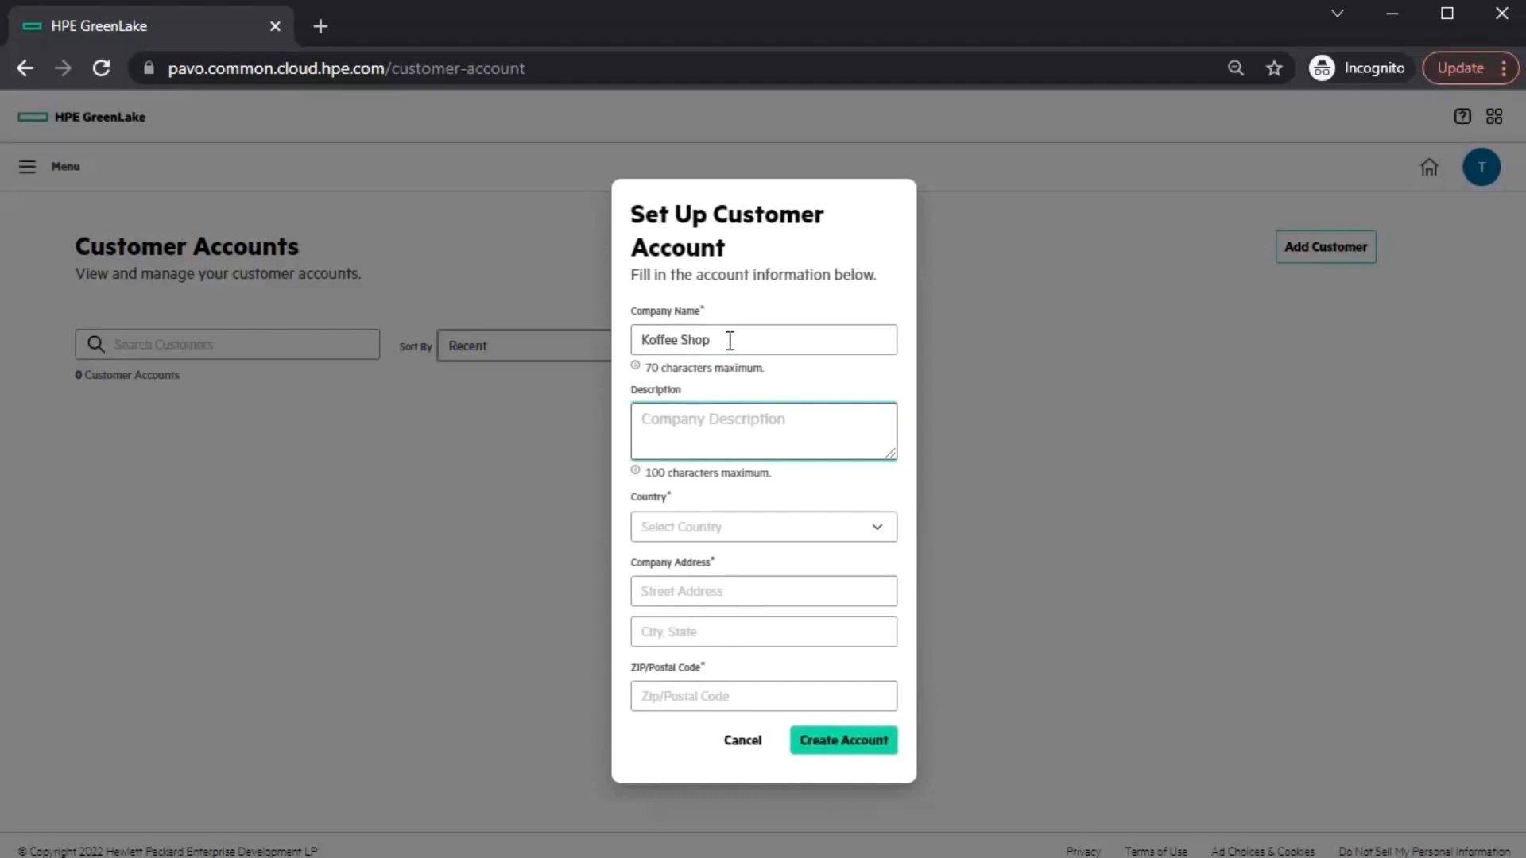
text(We sell Koffee)
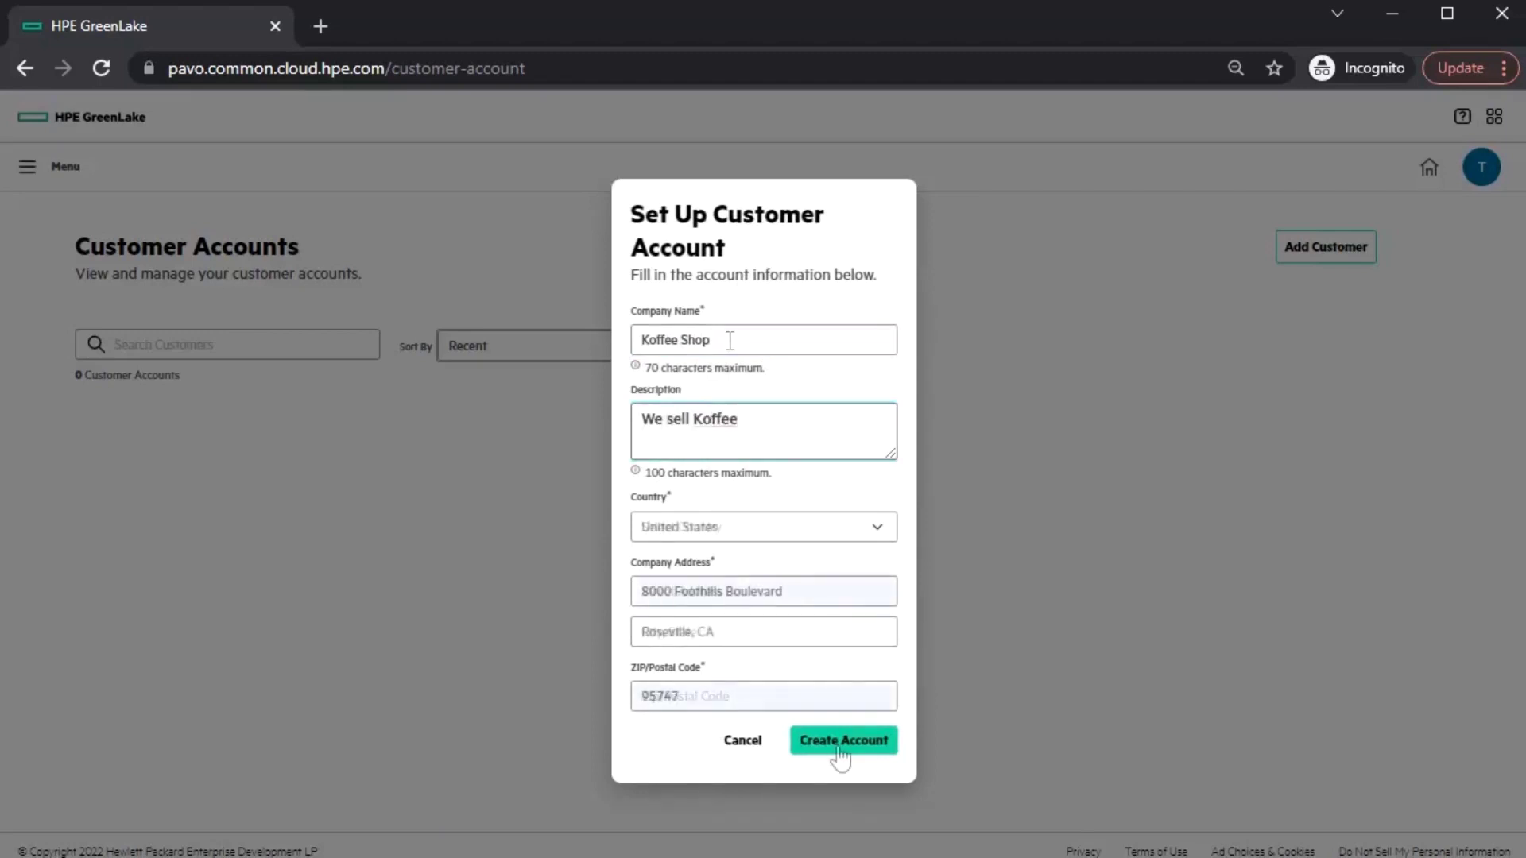
click(843, 742)
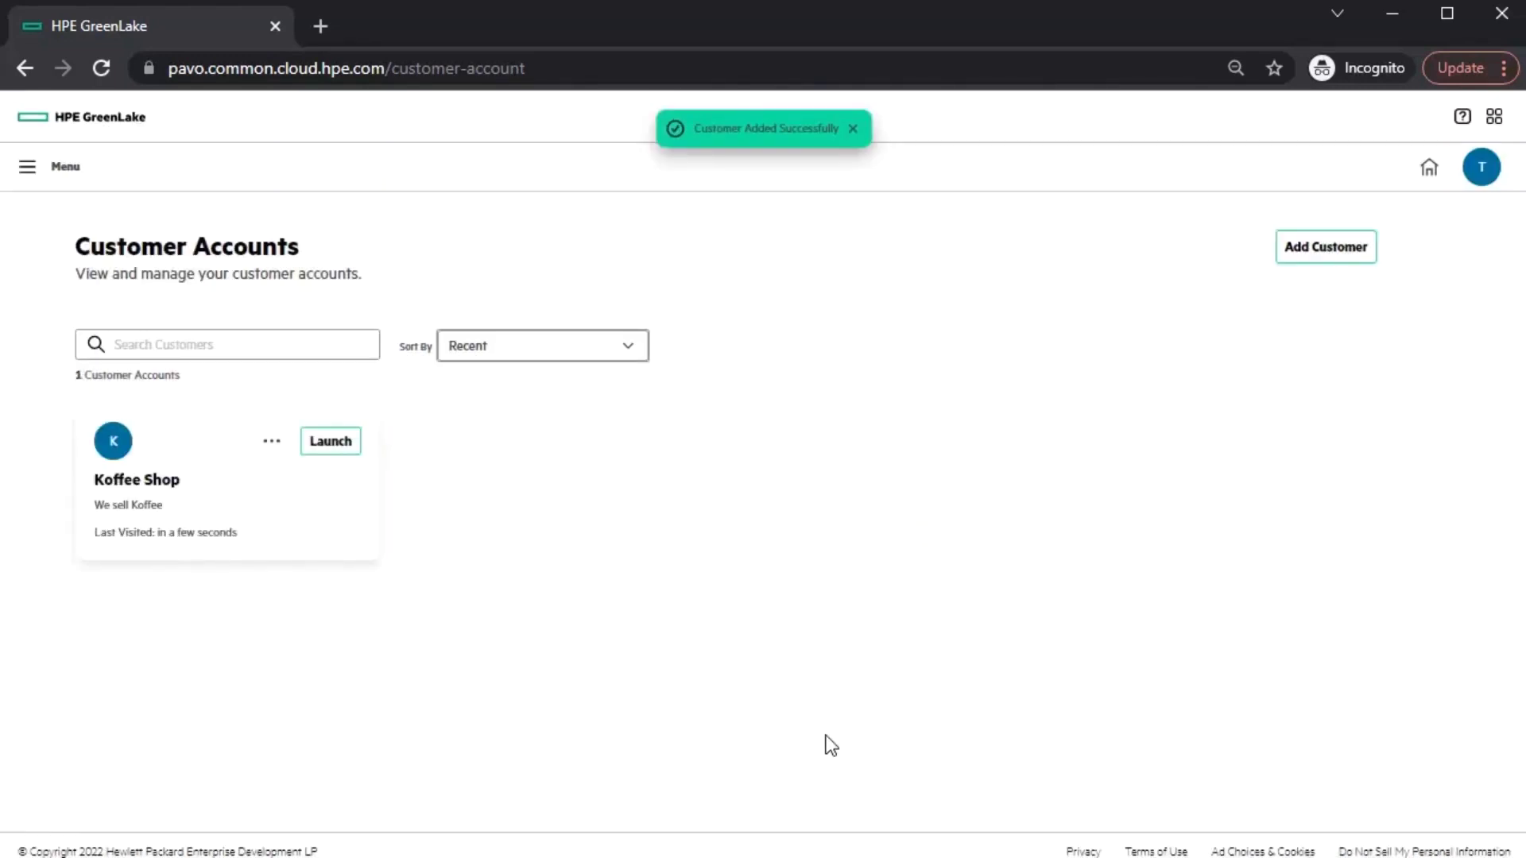
- Enter the Koffee Shop customer account and list its available applications
click(332, 442)
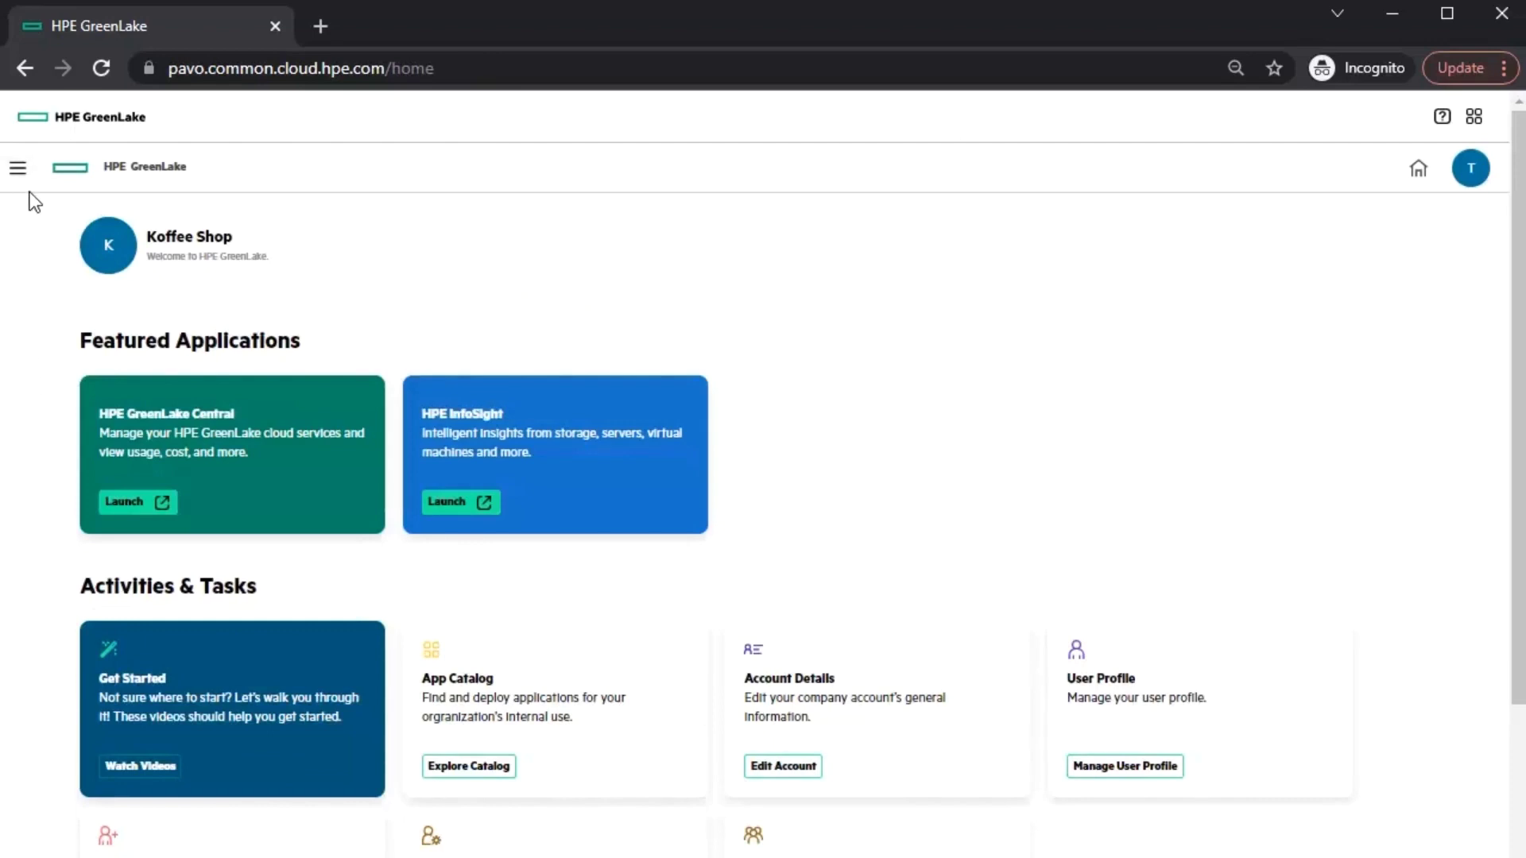
click(18, 168)
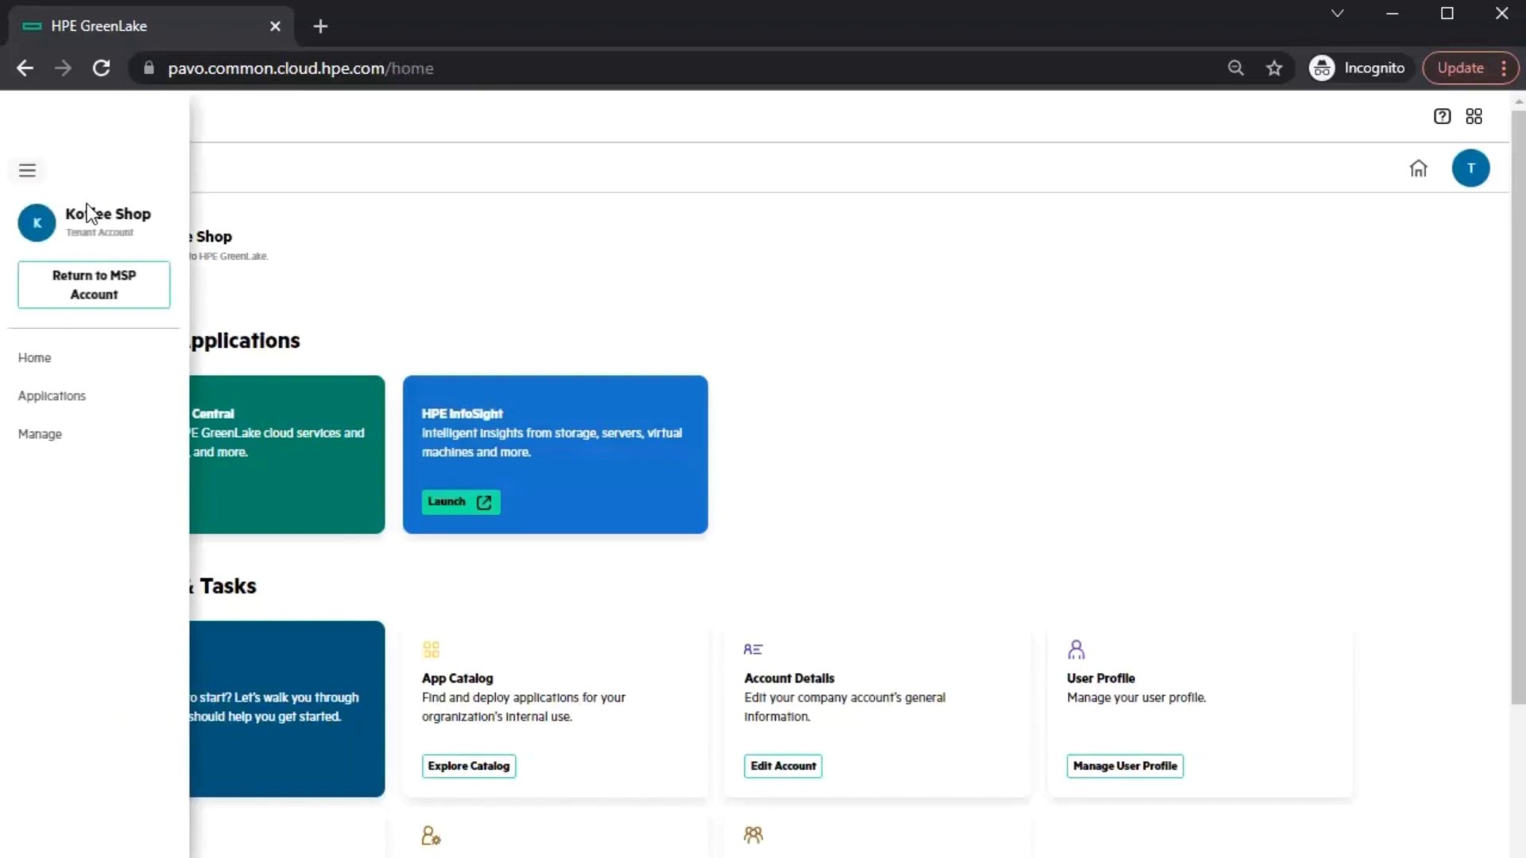
click(78, 405)
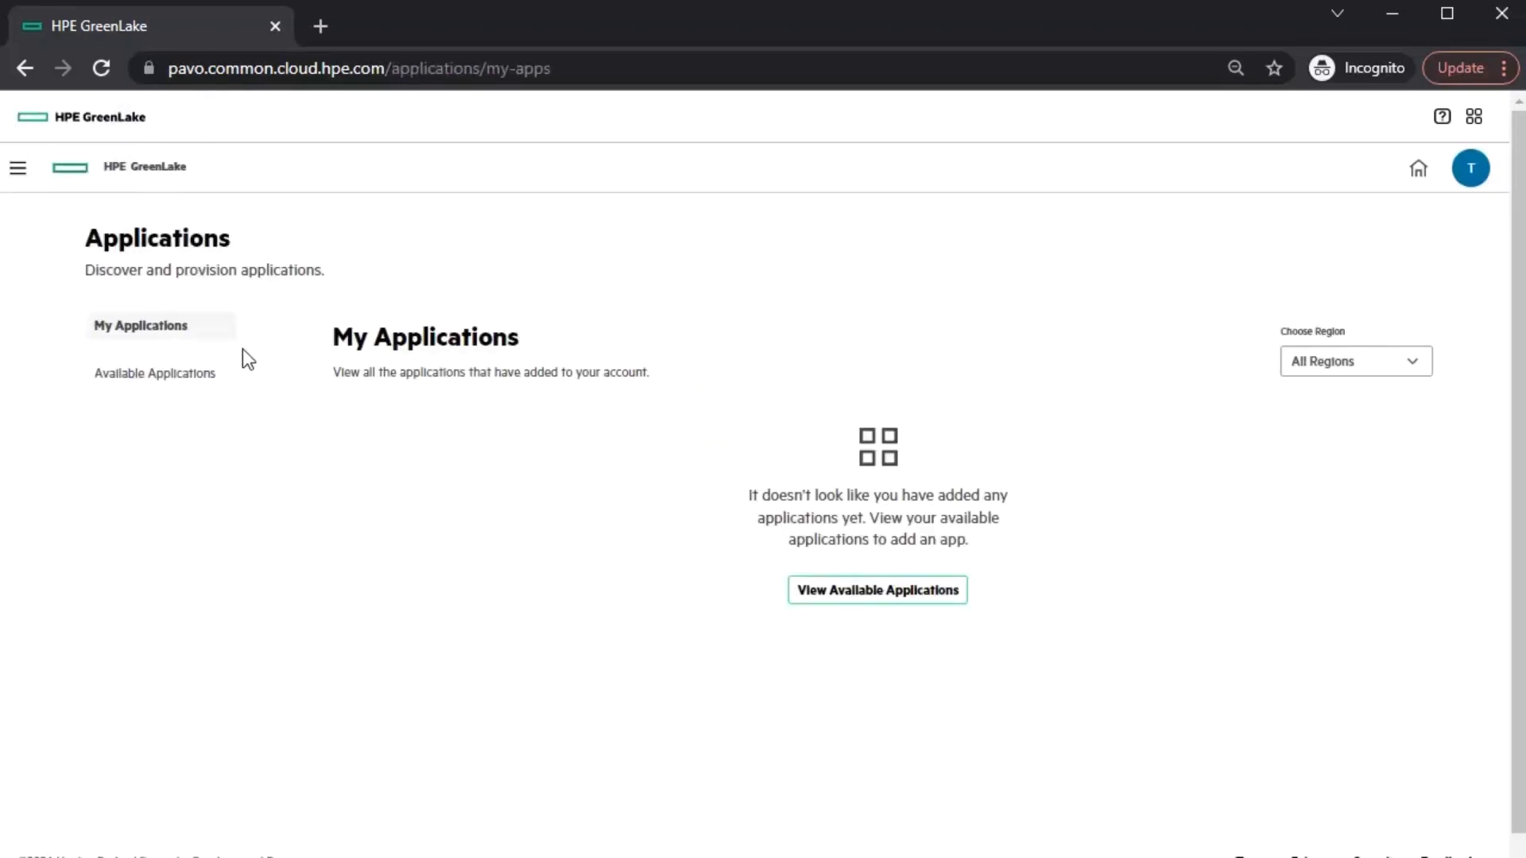
click(227, 386)
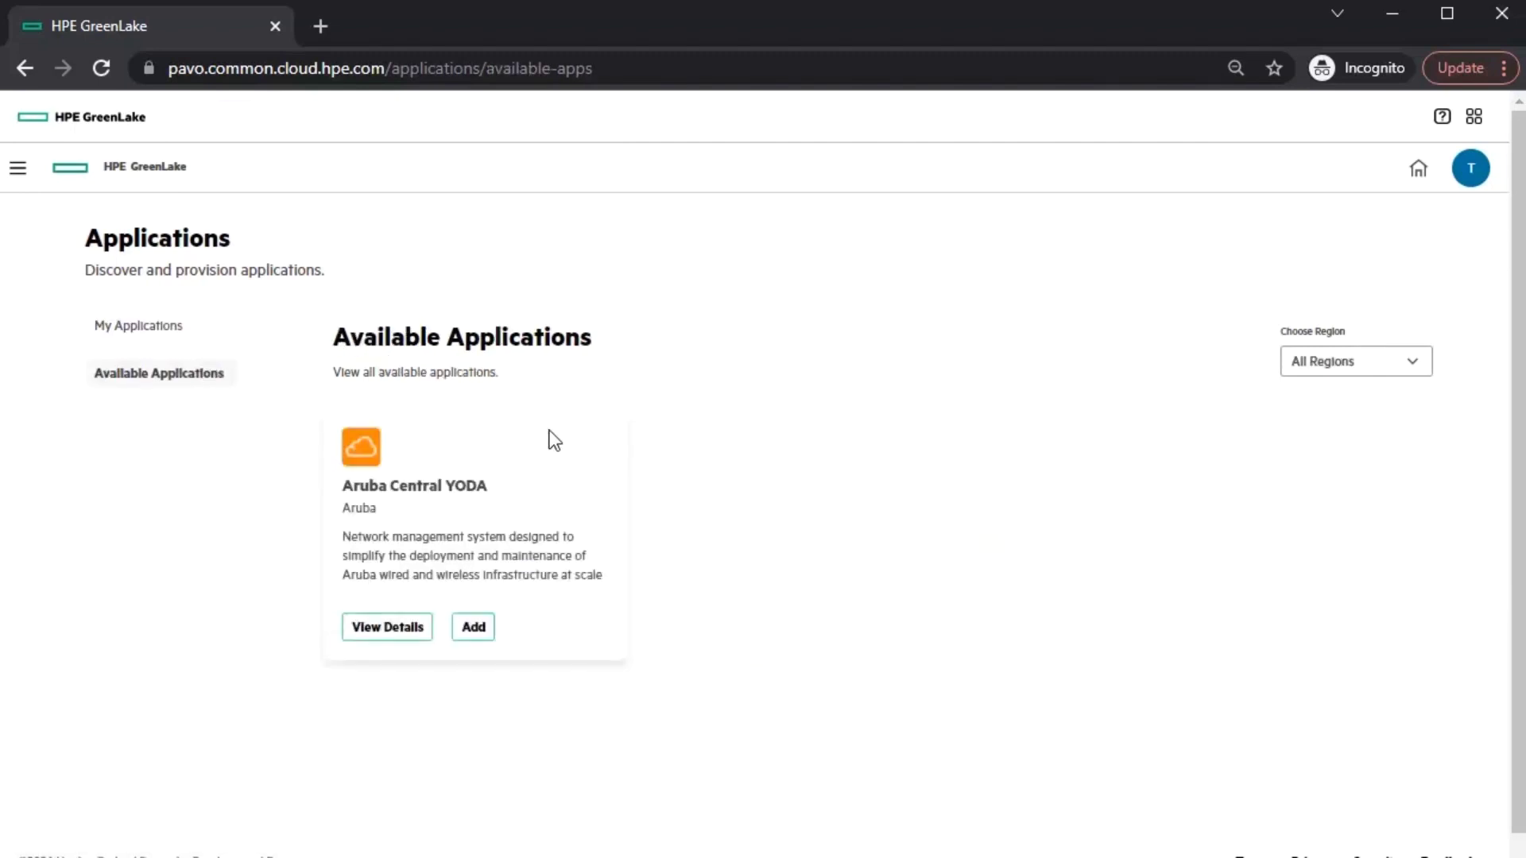
- Add Aruba Central YODA in US West after agreeing to the terms, and launch it
click(472, 628)
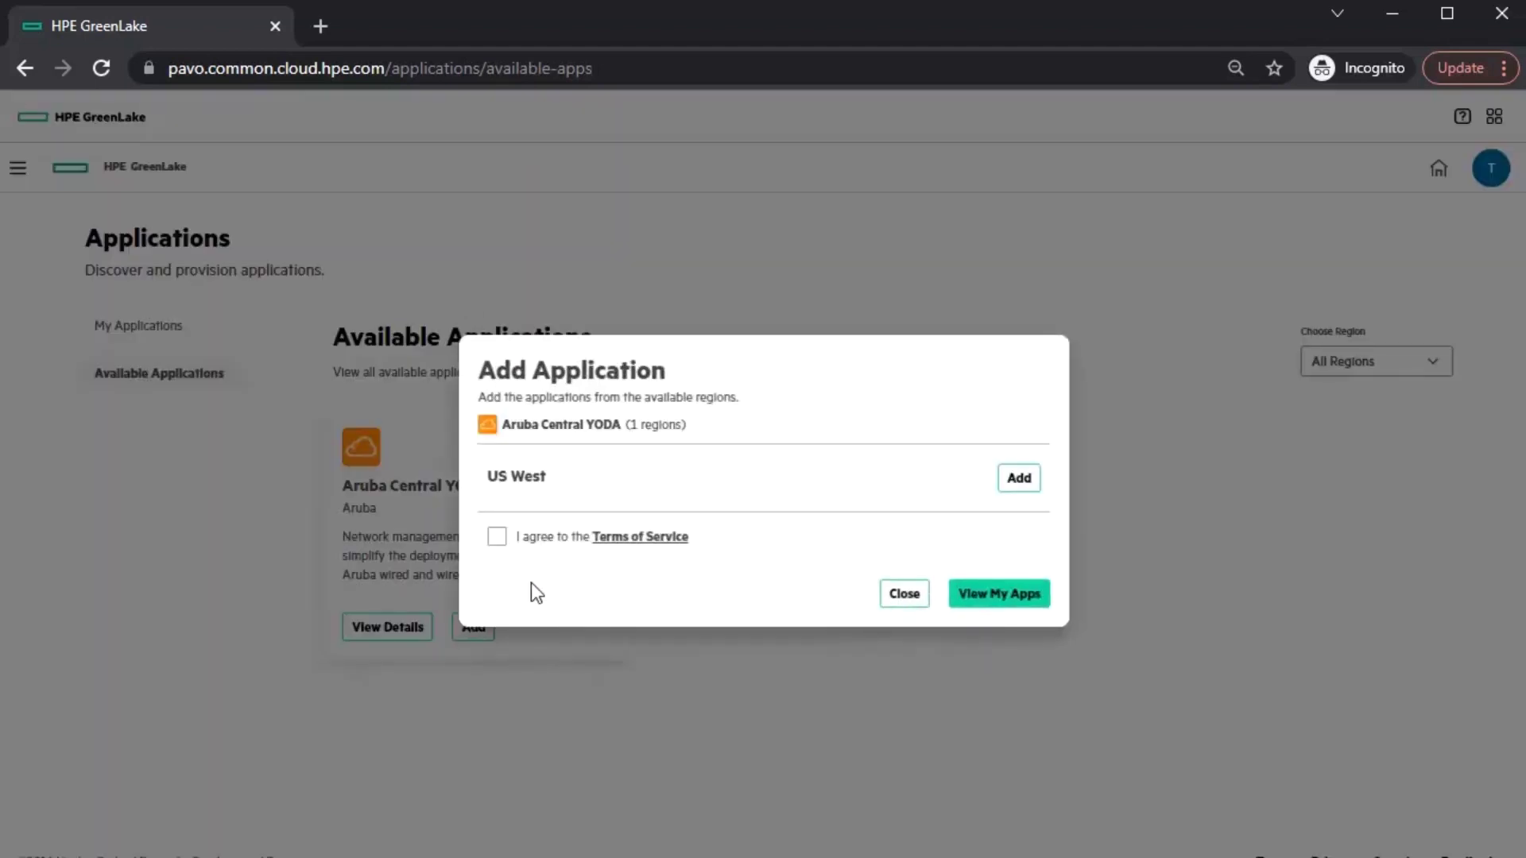
click(498, 538)
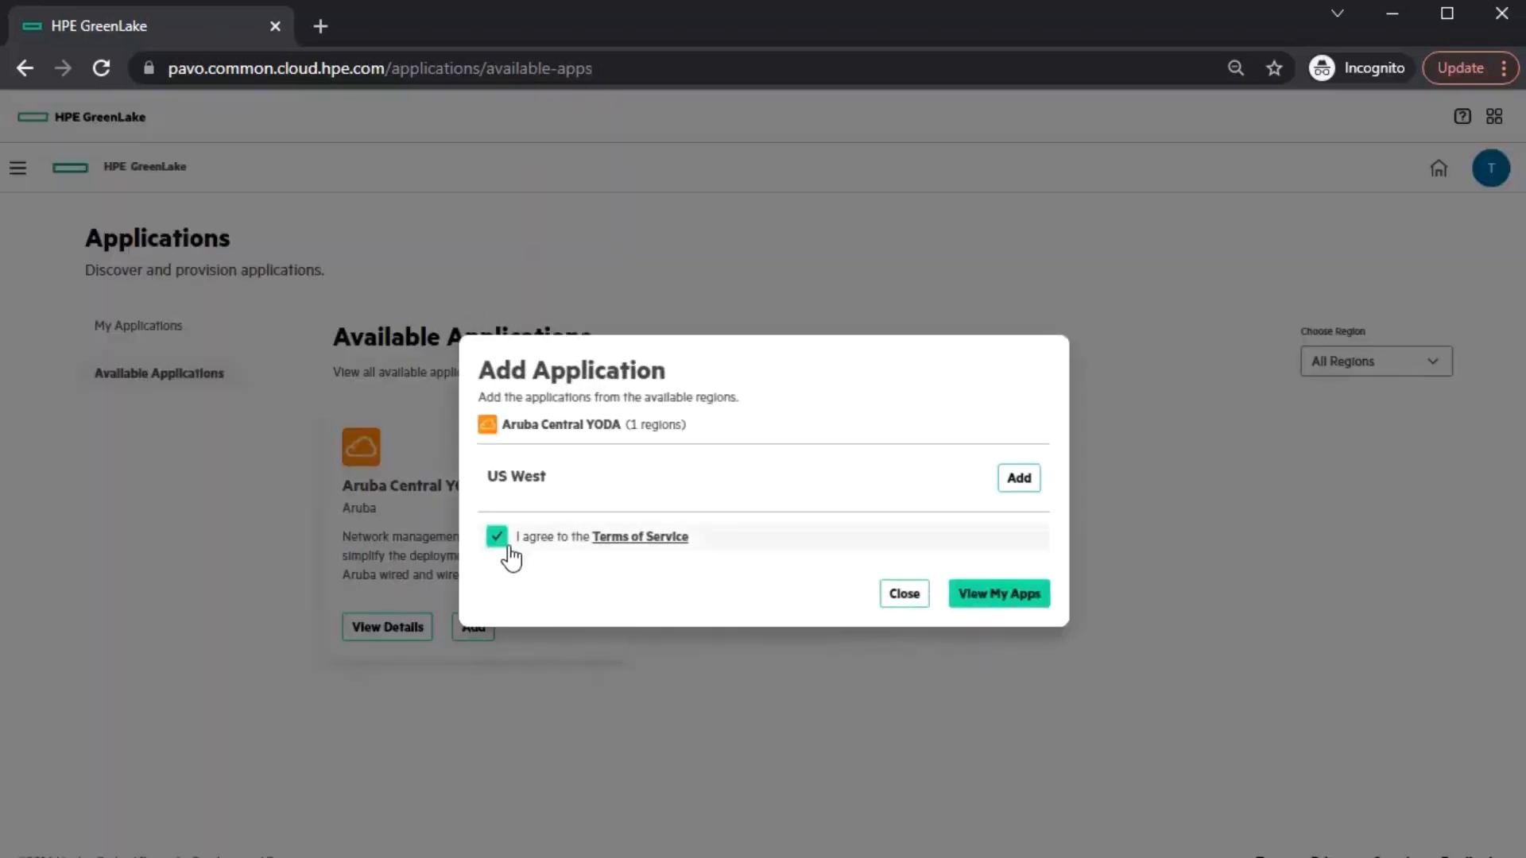
click(1018, 486)
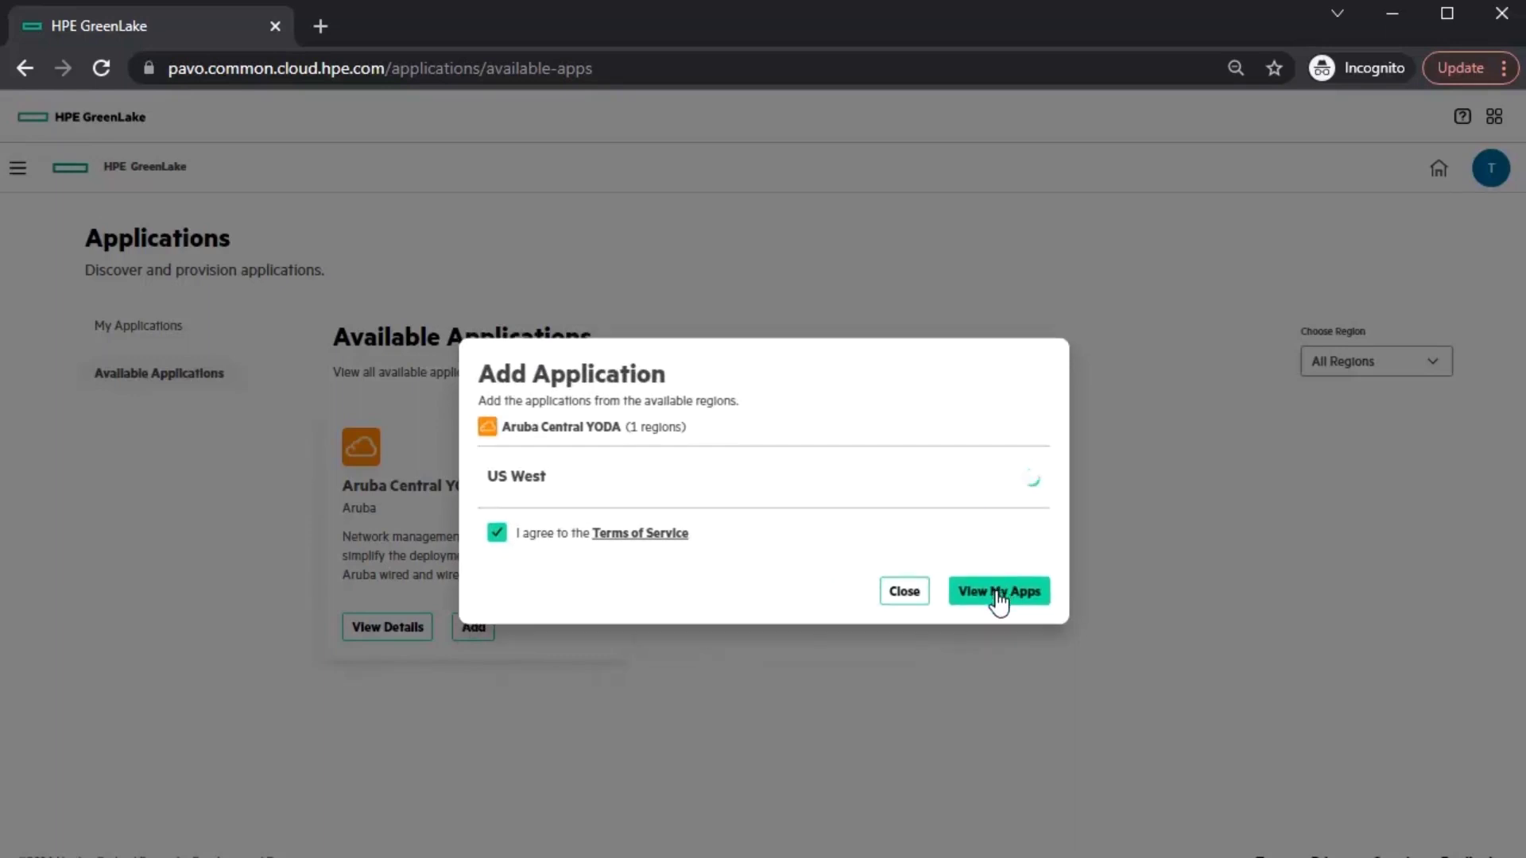
click(996, 592)
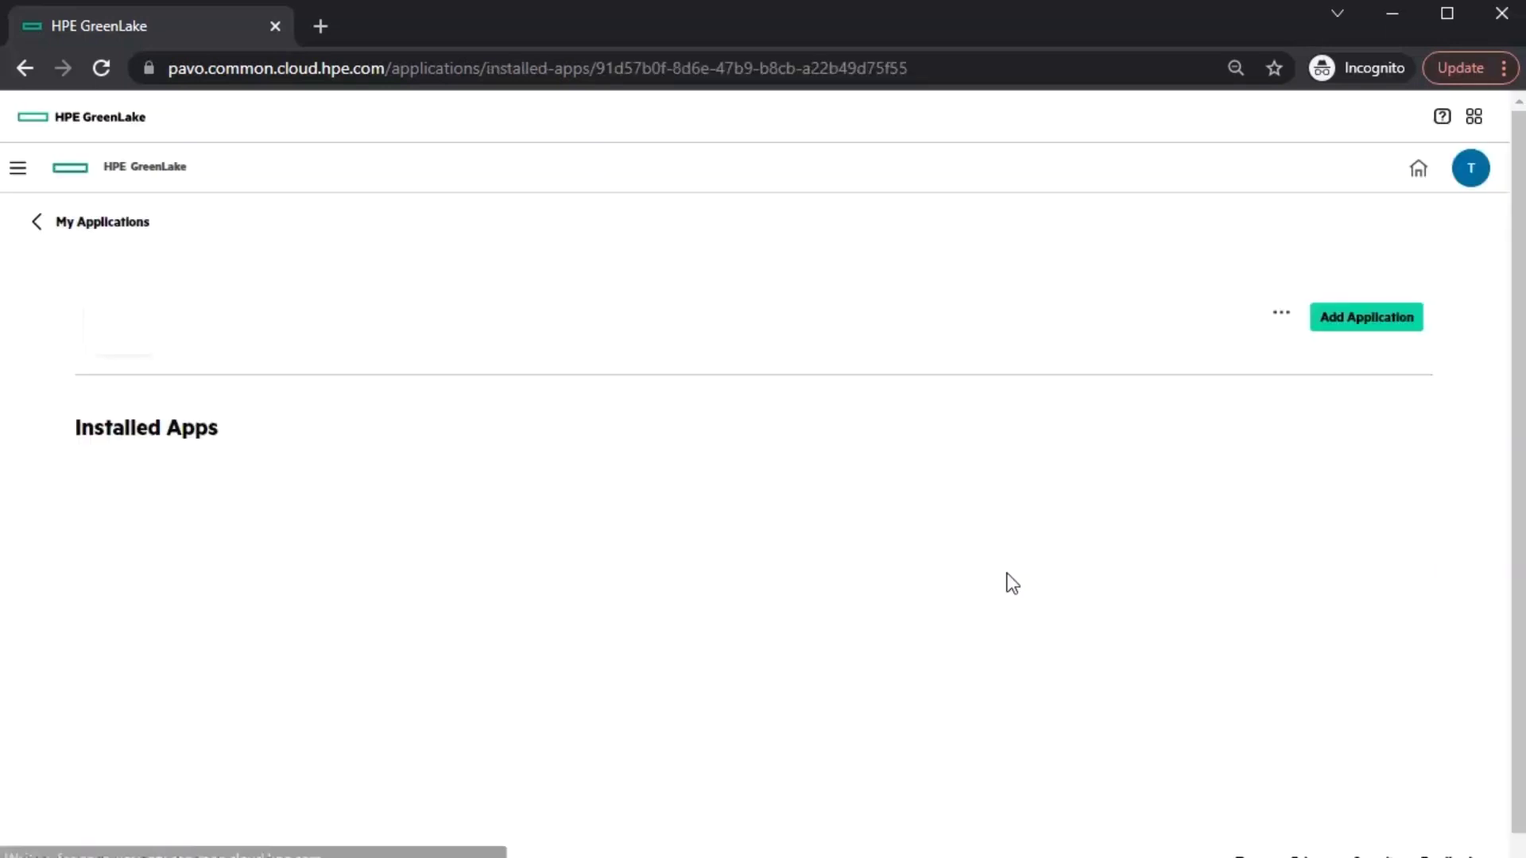
click(351, 495)
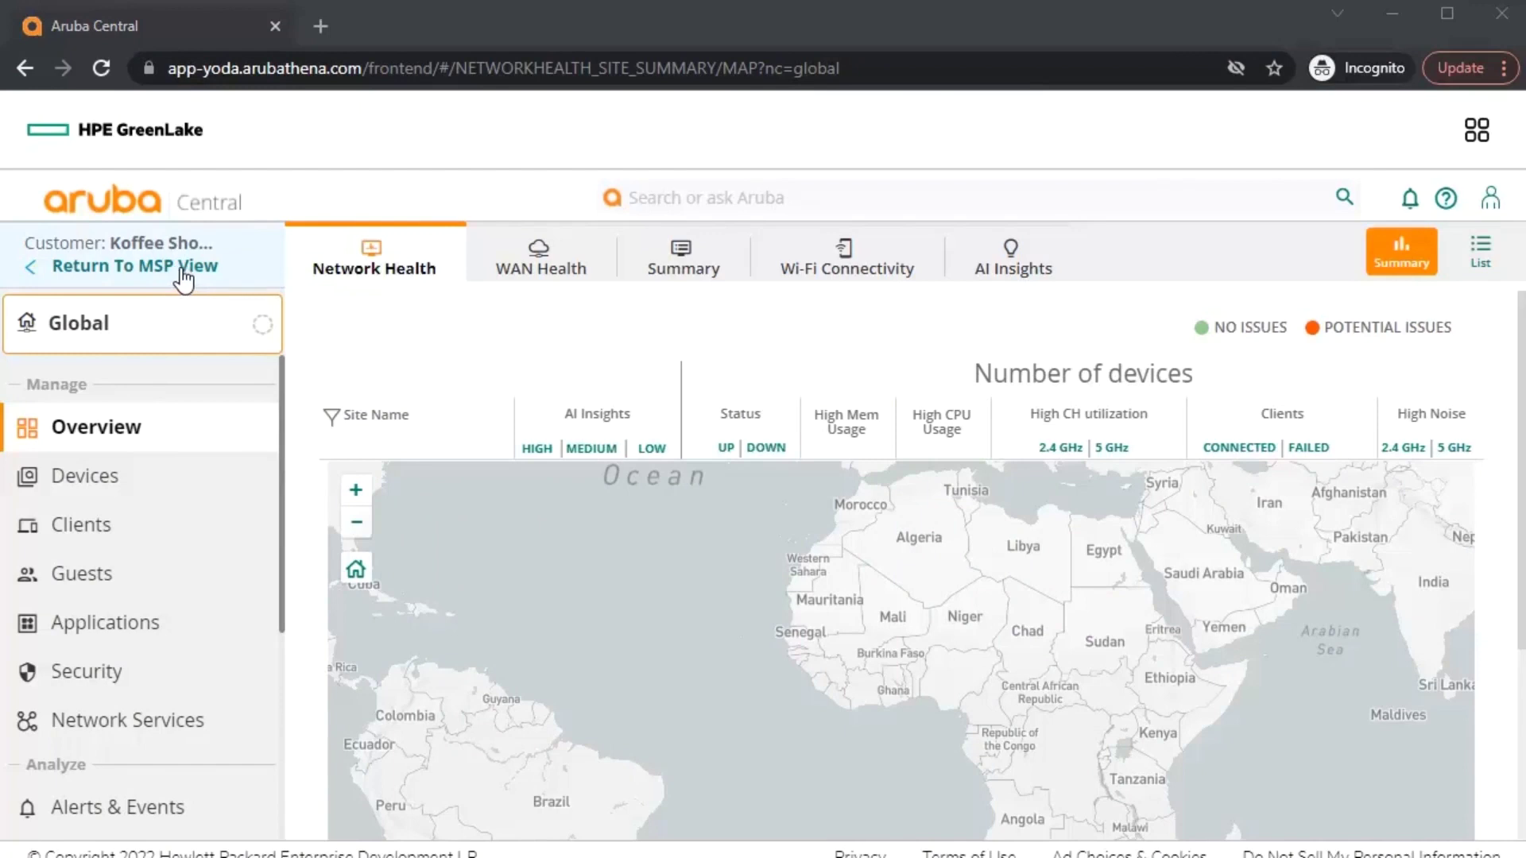
- Return to the MSP view and assign Koffee Shop to the California group
click(183, 271)
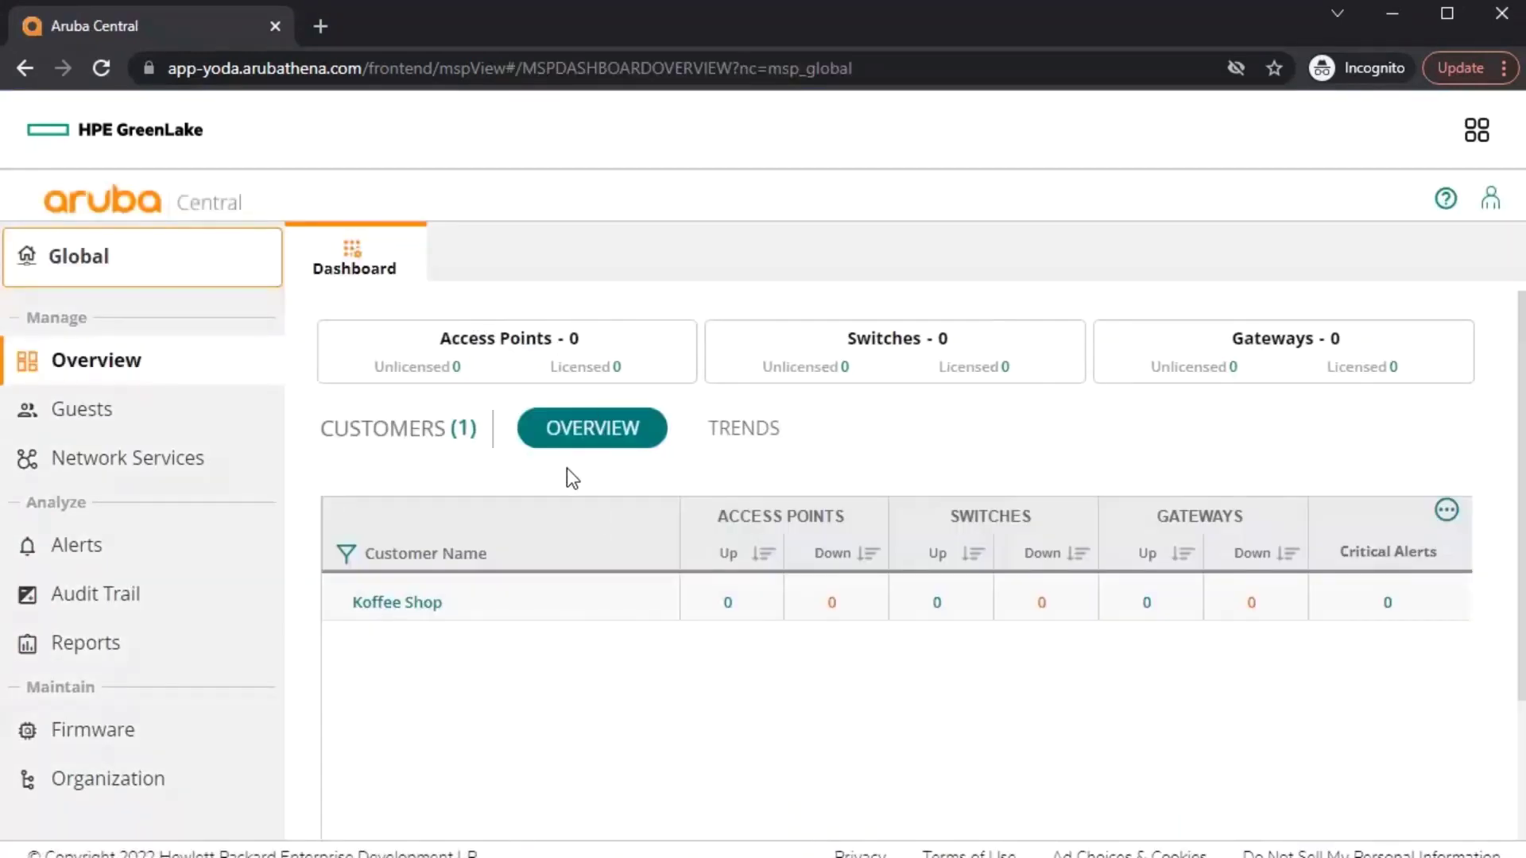
mouse_move(469, 592)
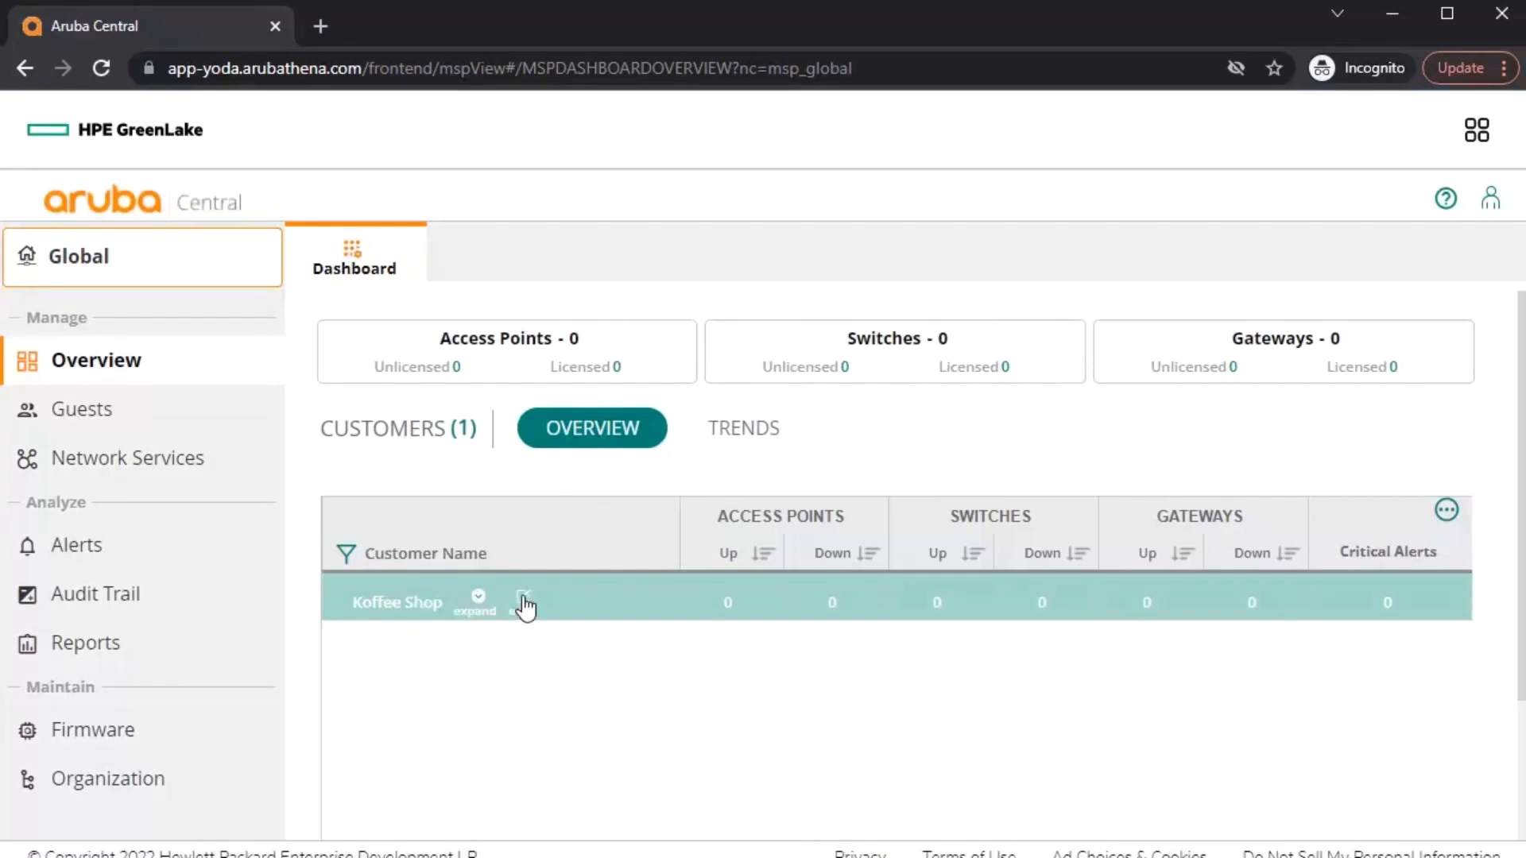
click(523, 602)
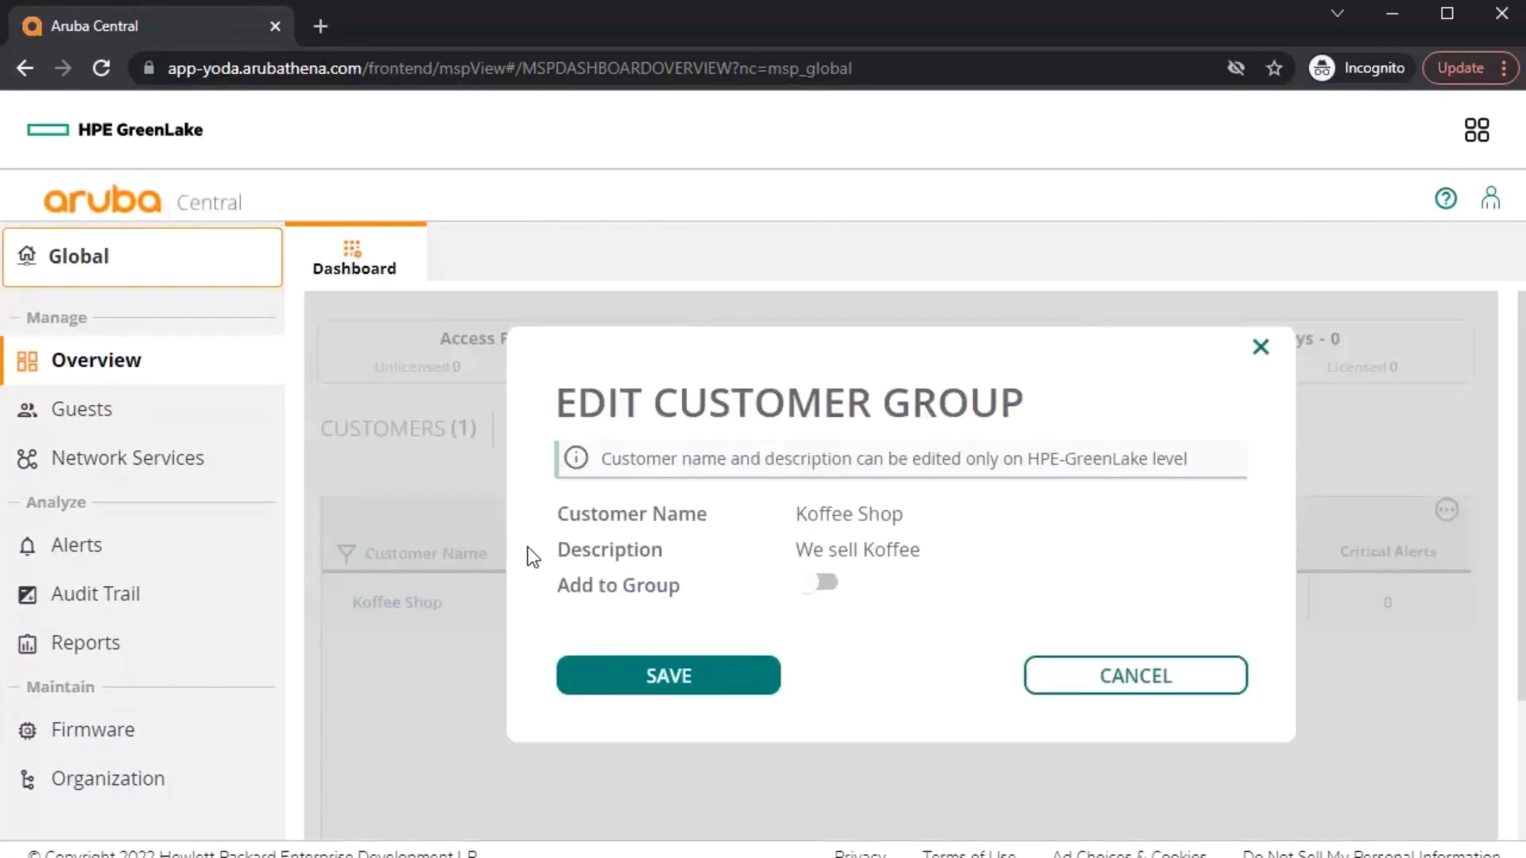
click(824, 588)
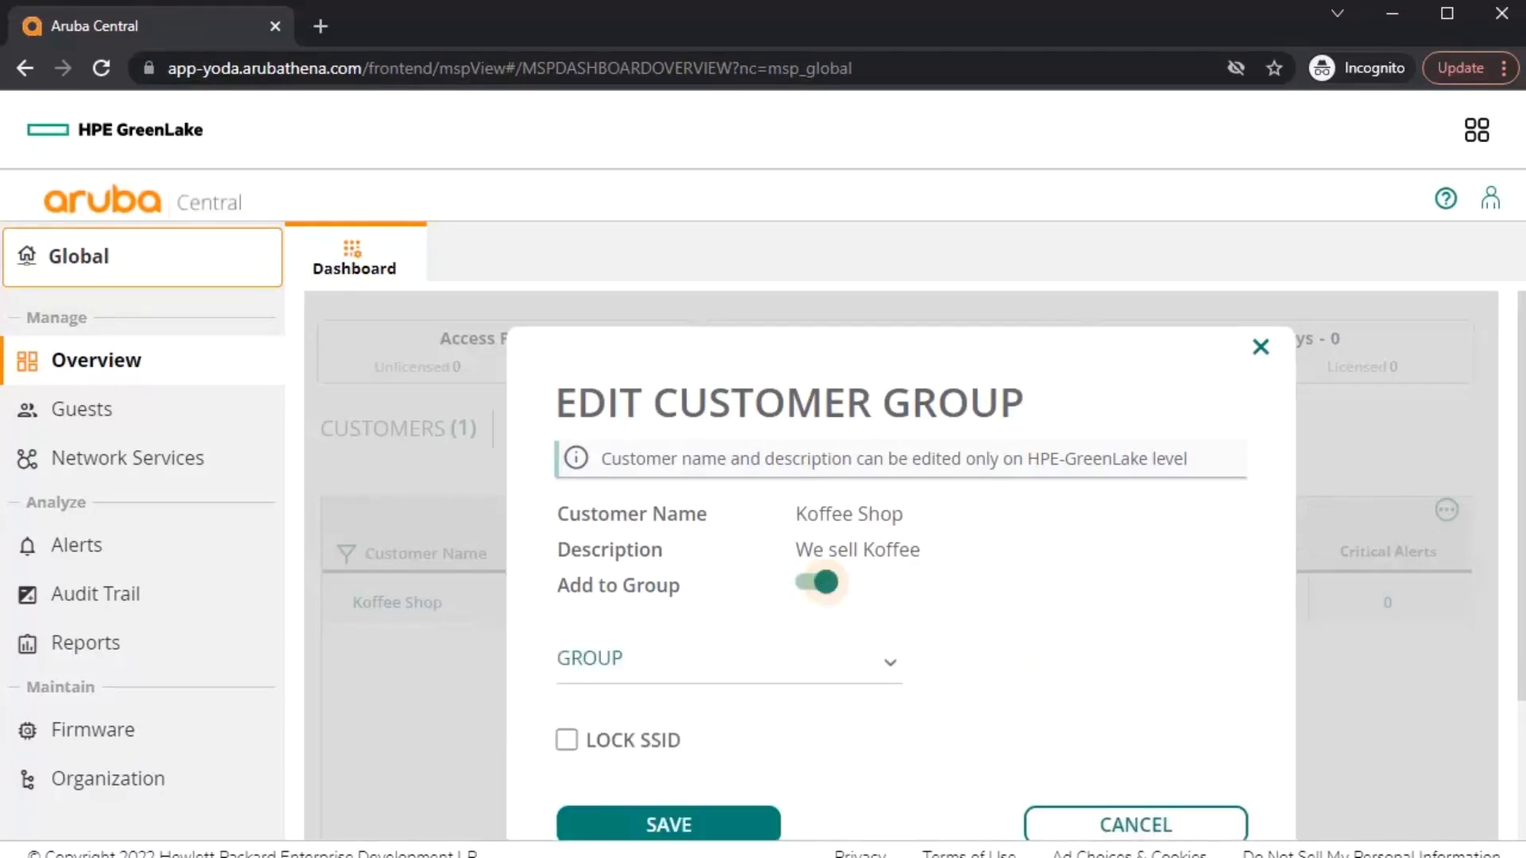
scroll(887, 679, down, 1)
click(889, 585)
click(885, 612)
click(689, 762)
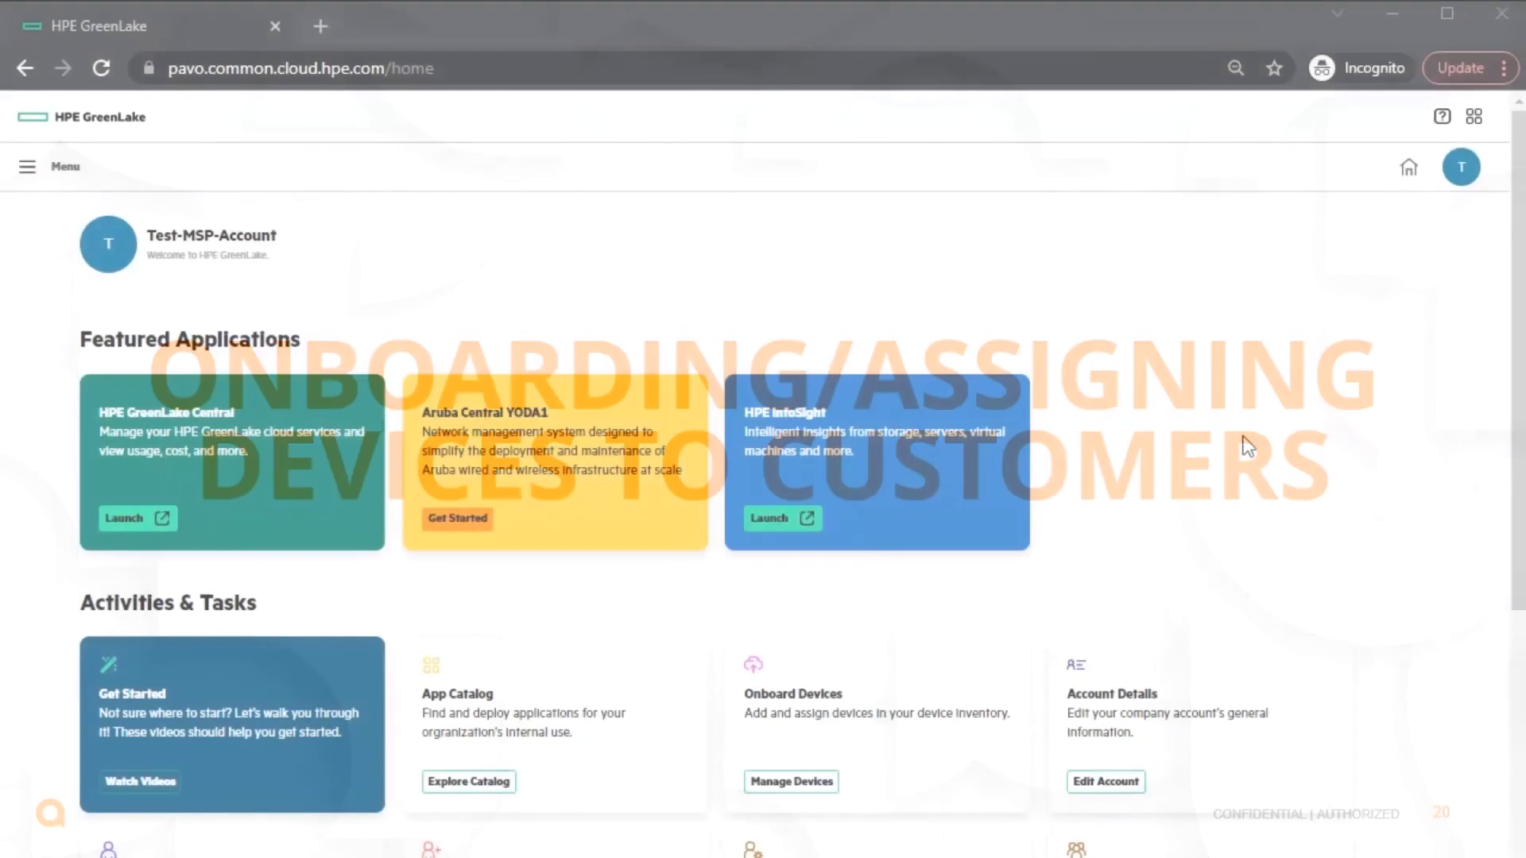
- In Device Management, start adding devices by Serial Number & MAC Address instead of CSV upload
scroll(1248, 446, down, 1)
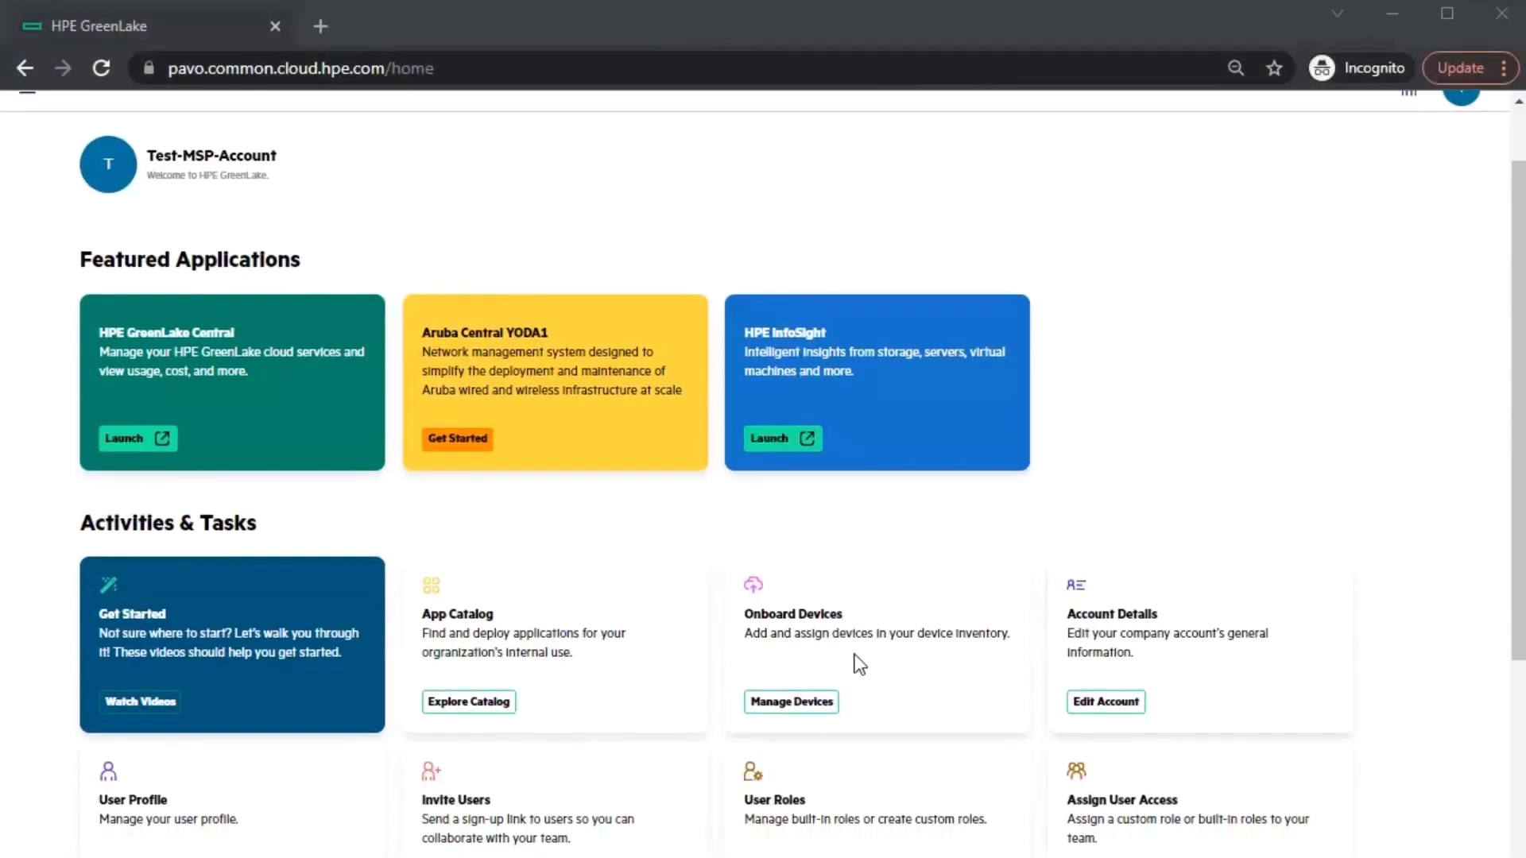
click(798, 702)
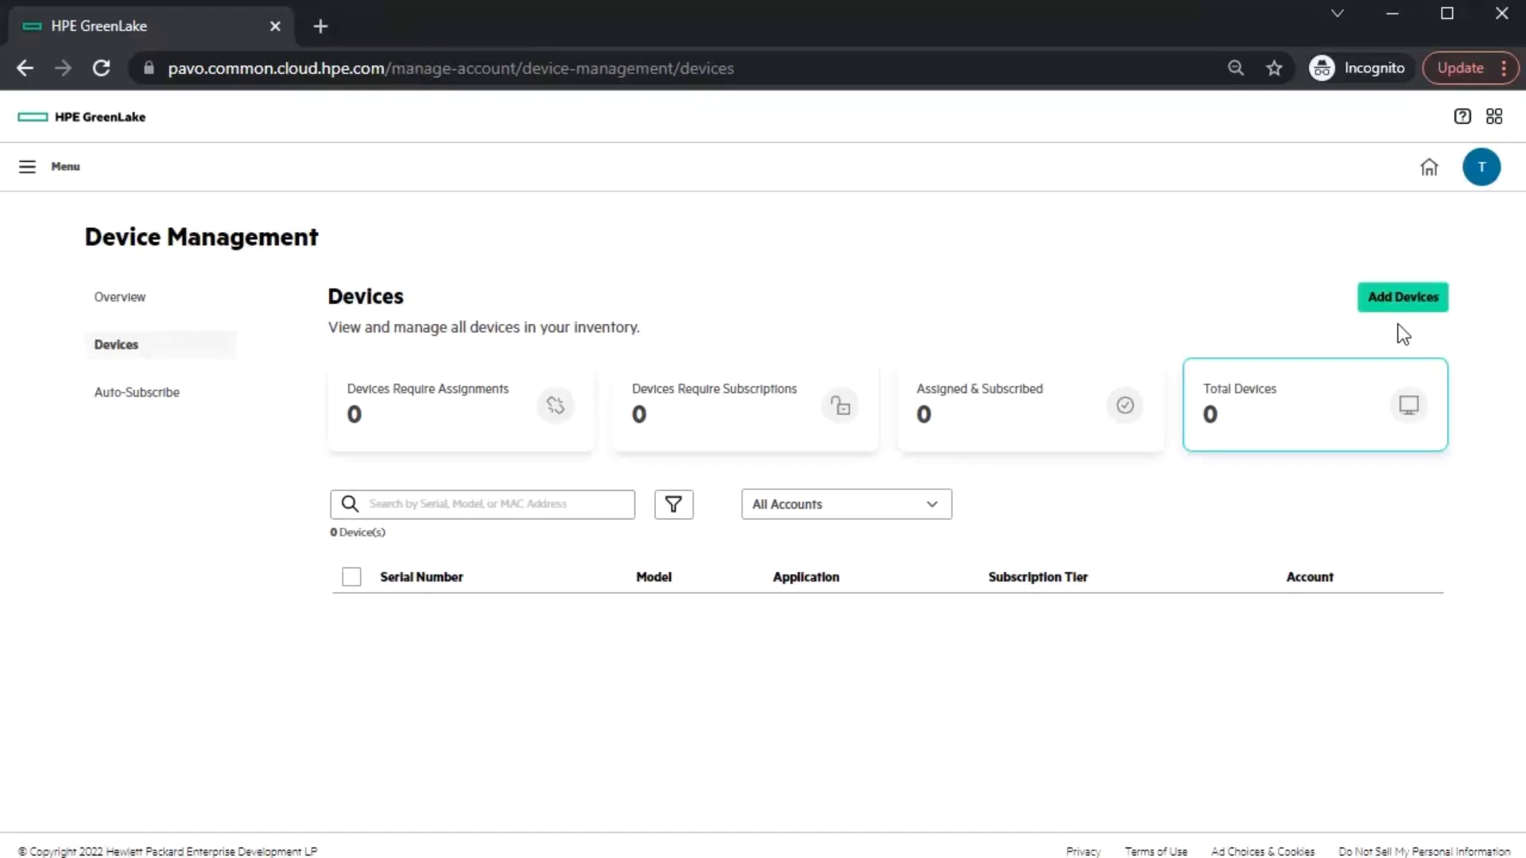
click(1392, 296)
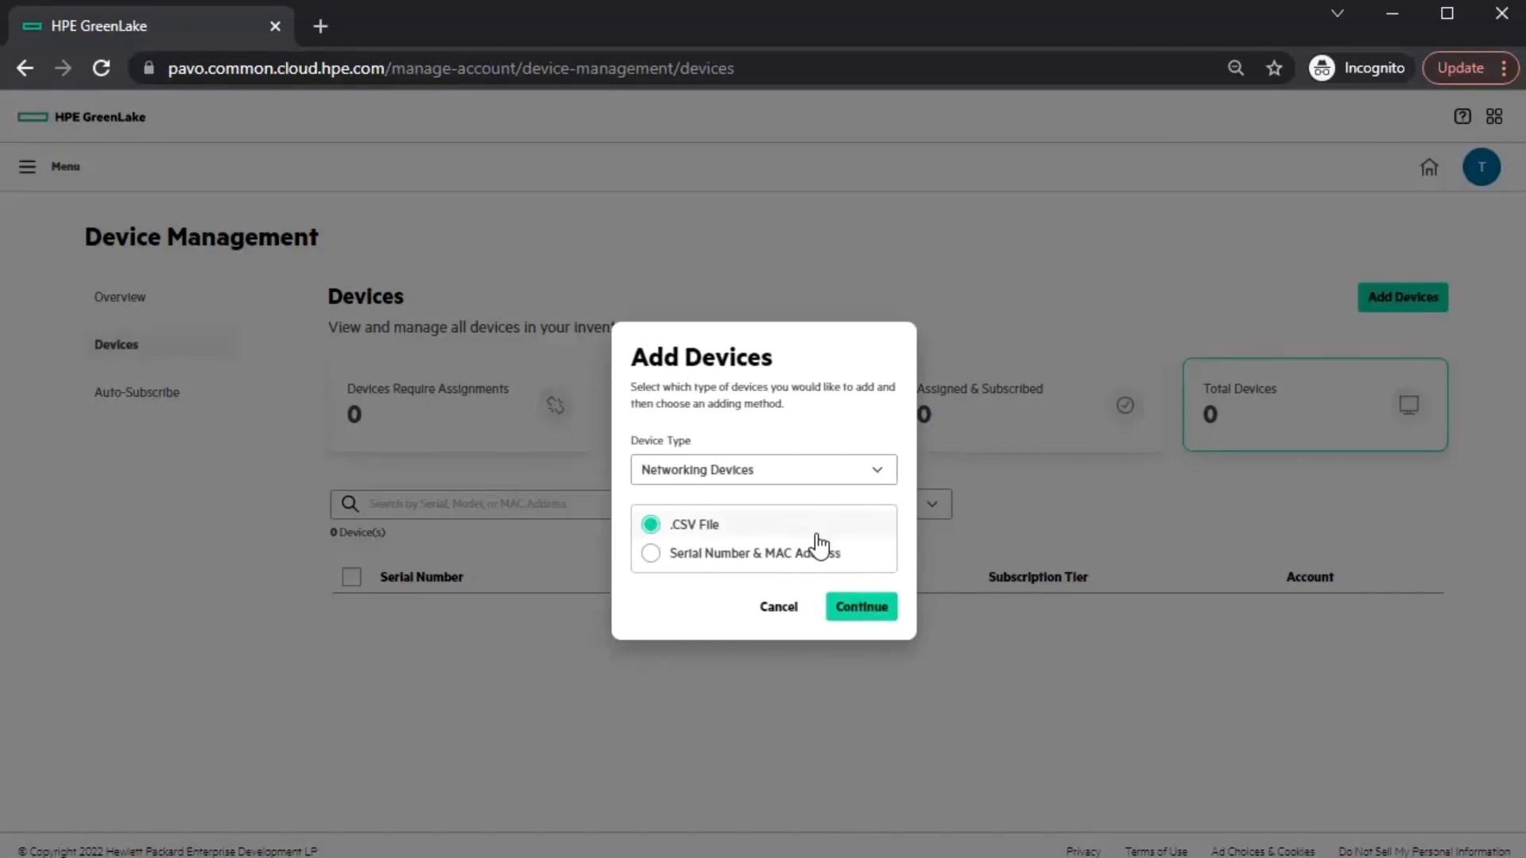
click(861, 612)
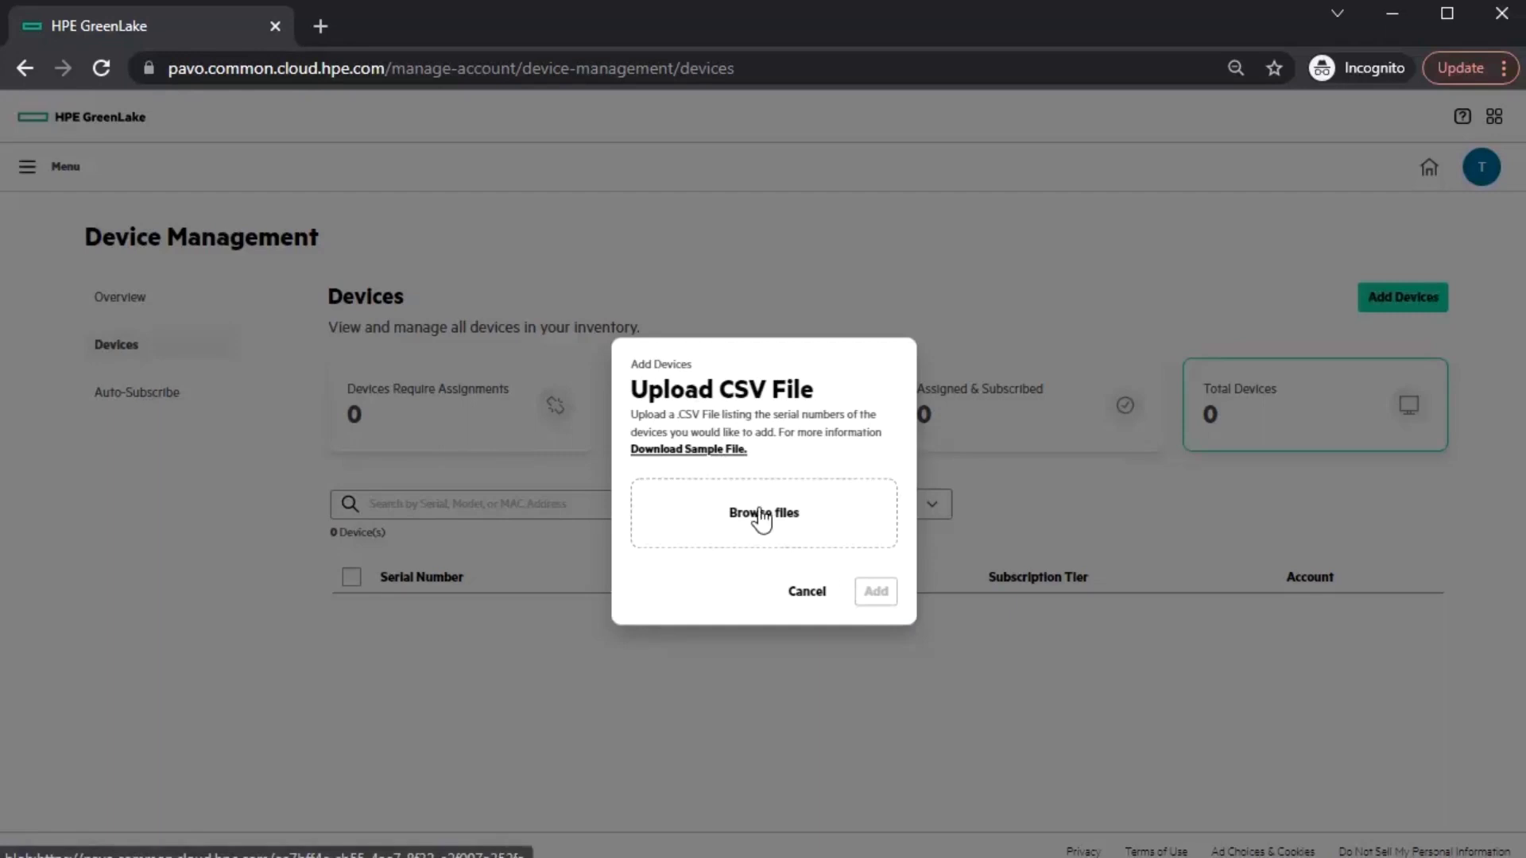
click(805, 593)
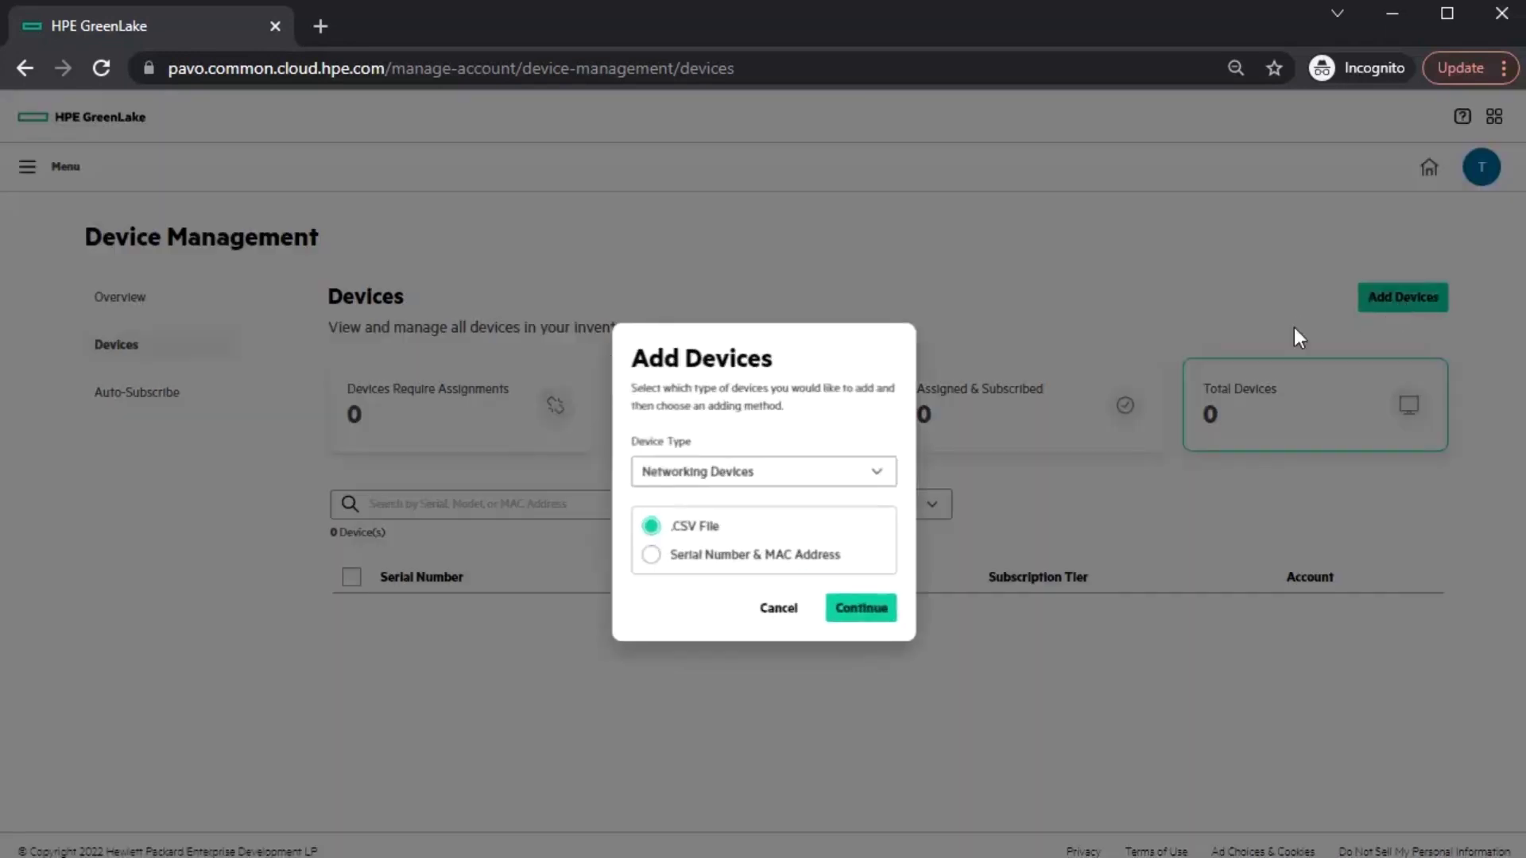
click(732, 556)
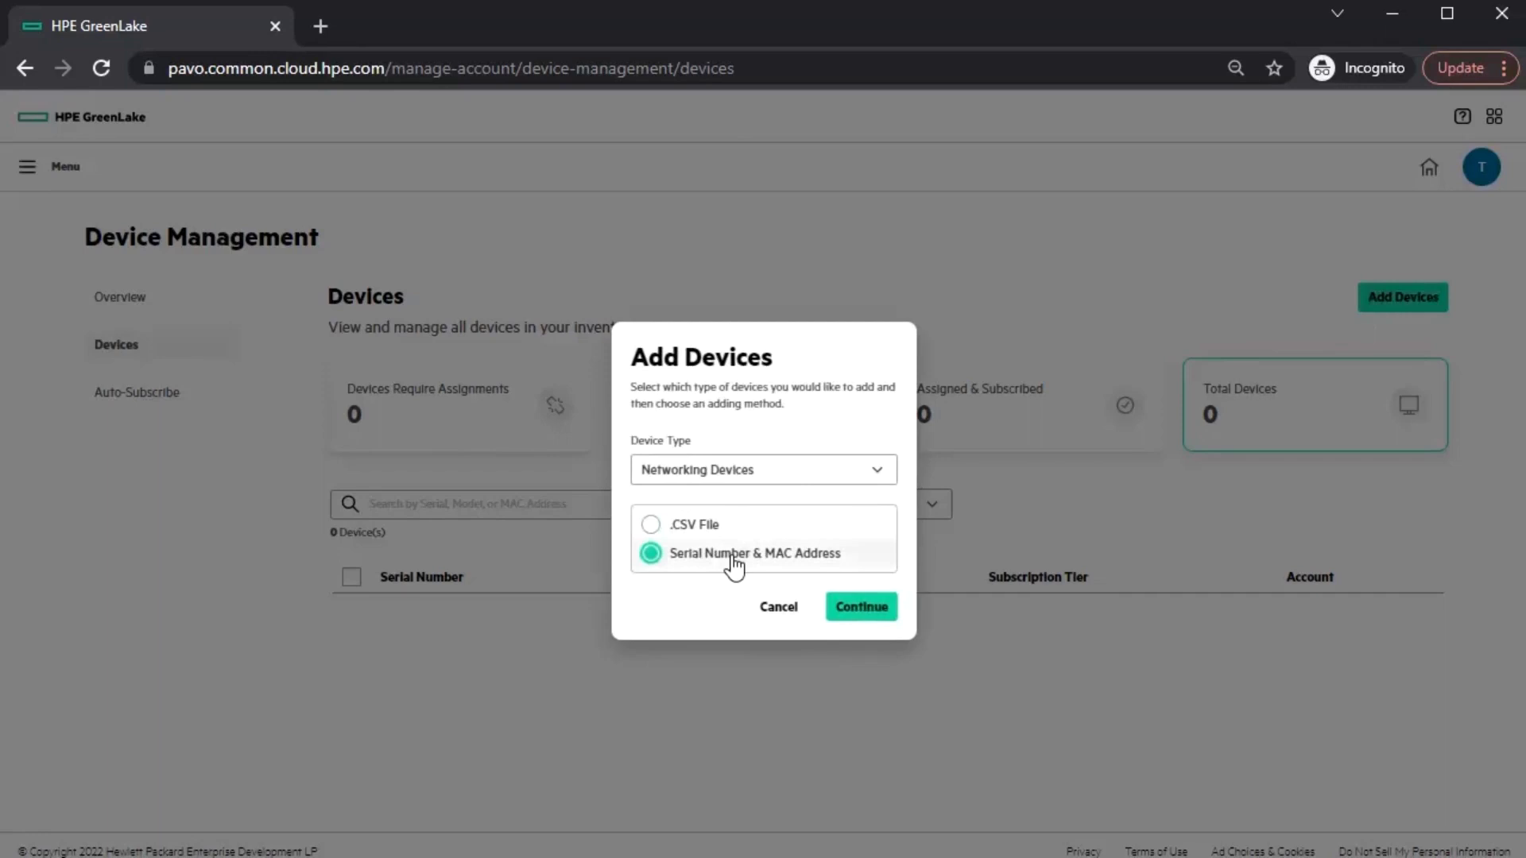
click(858, 604)
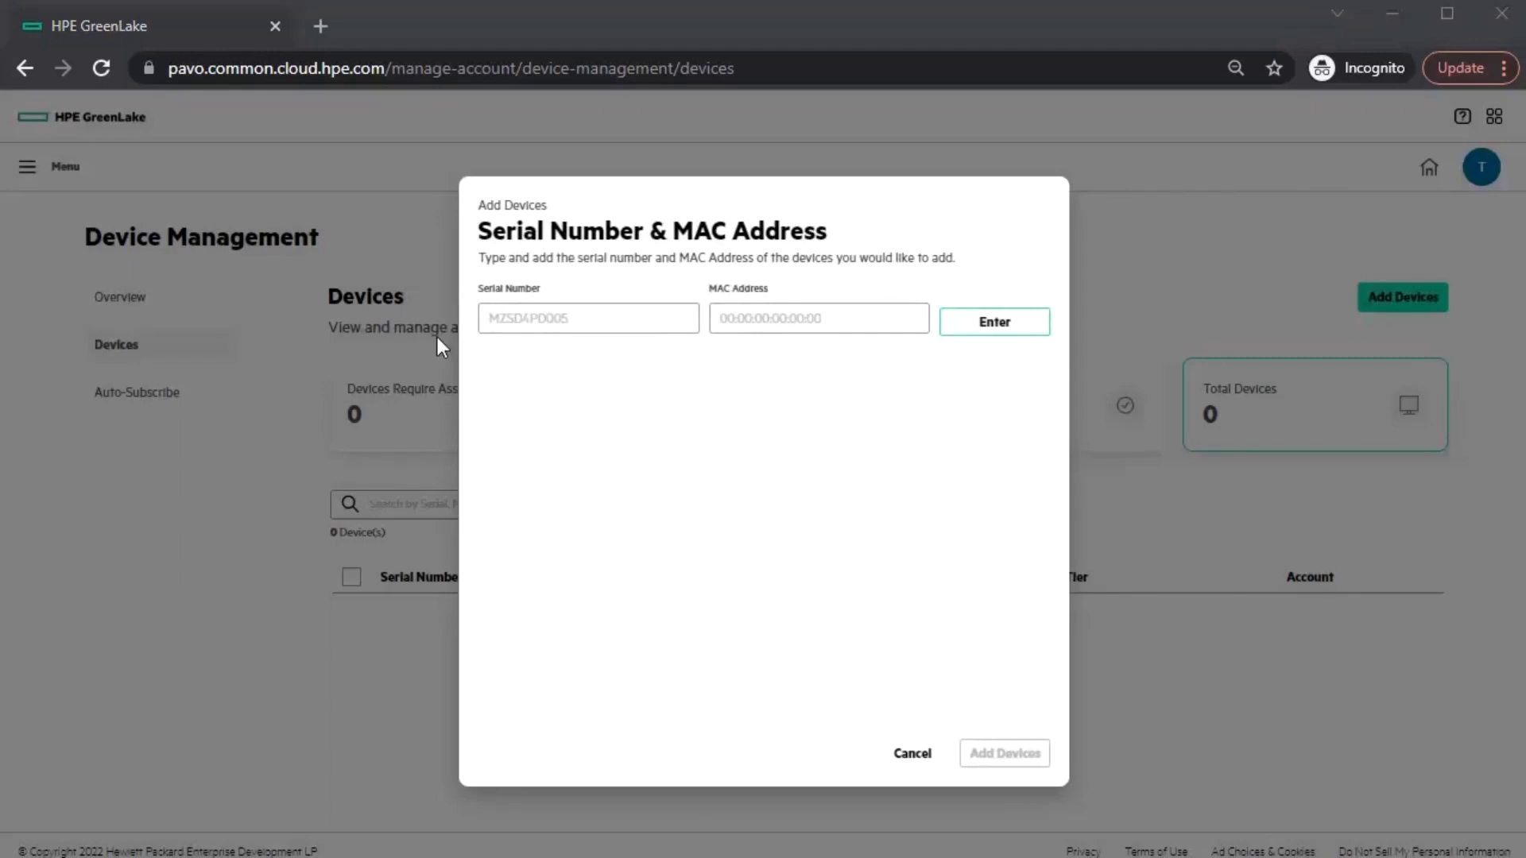
- Enter switch SG02KN111S's serial number and MAC address, add it, and submit onboarding
click(505, 322)
key(ctrl+v)
click(890, 313)
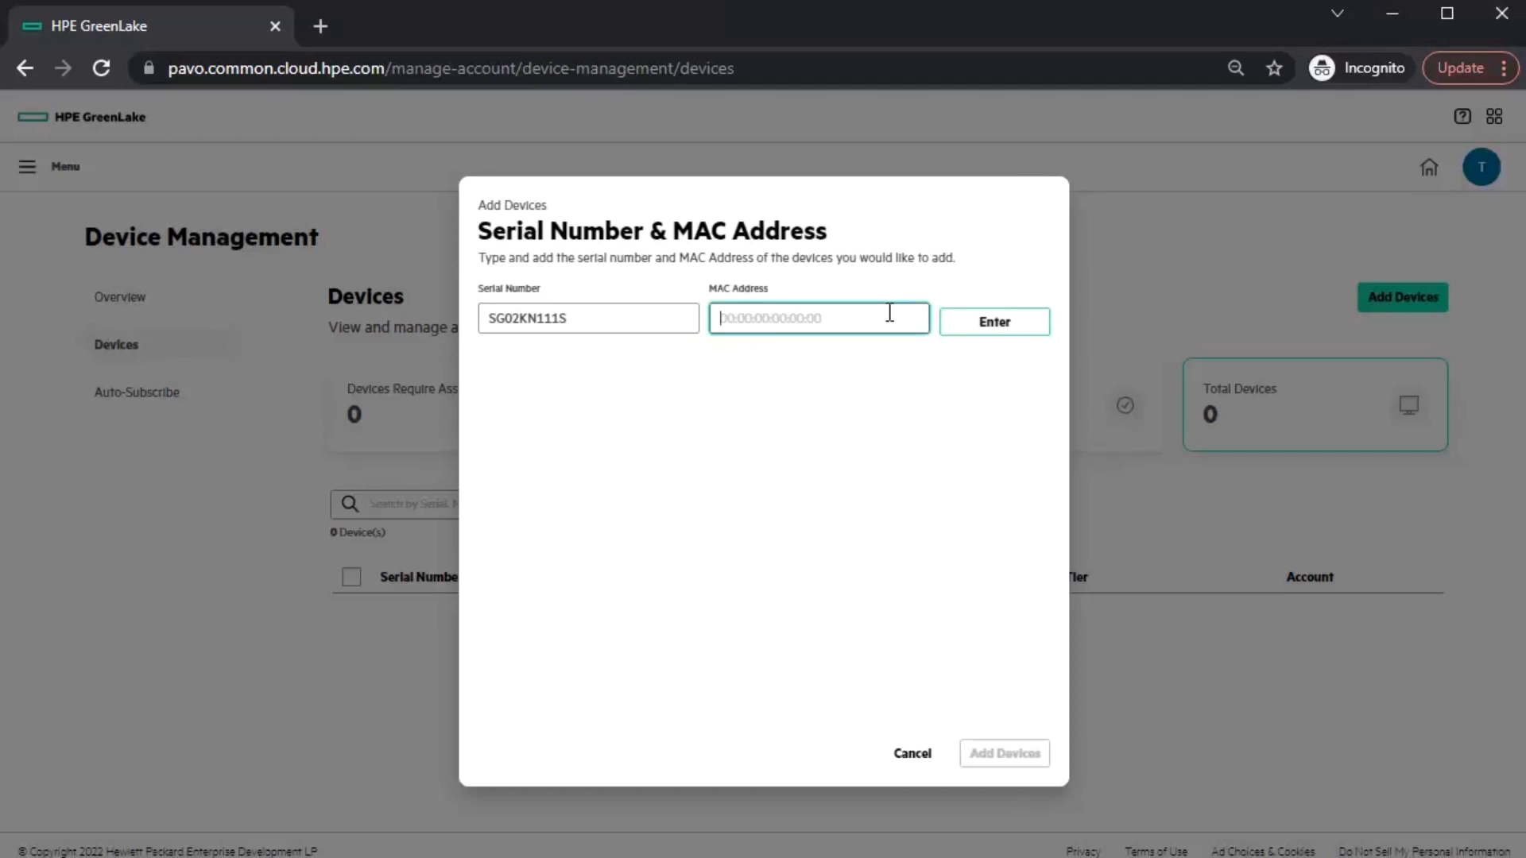
text(B8:D4:E7:06:B7:40)
click(990, 342)
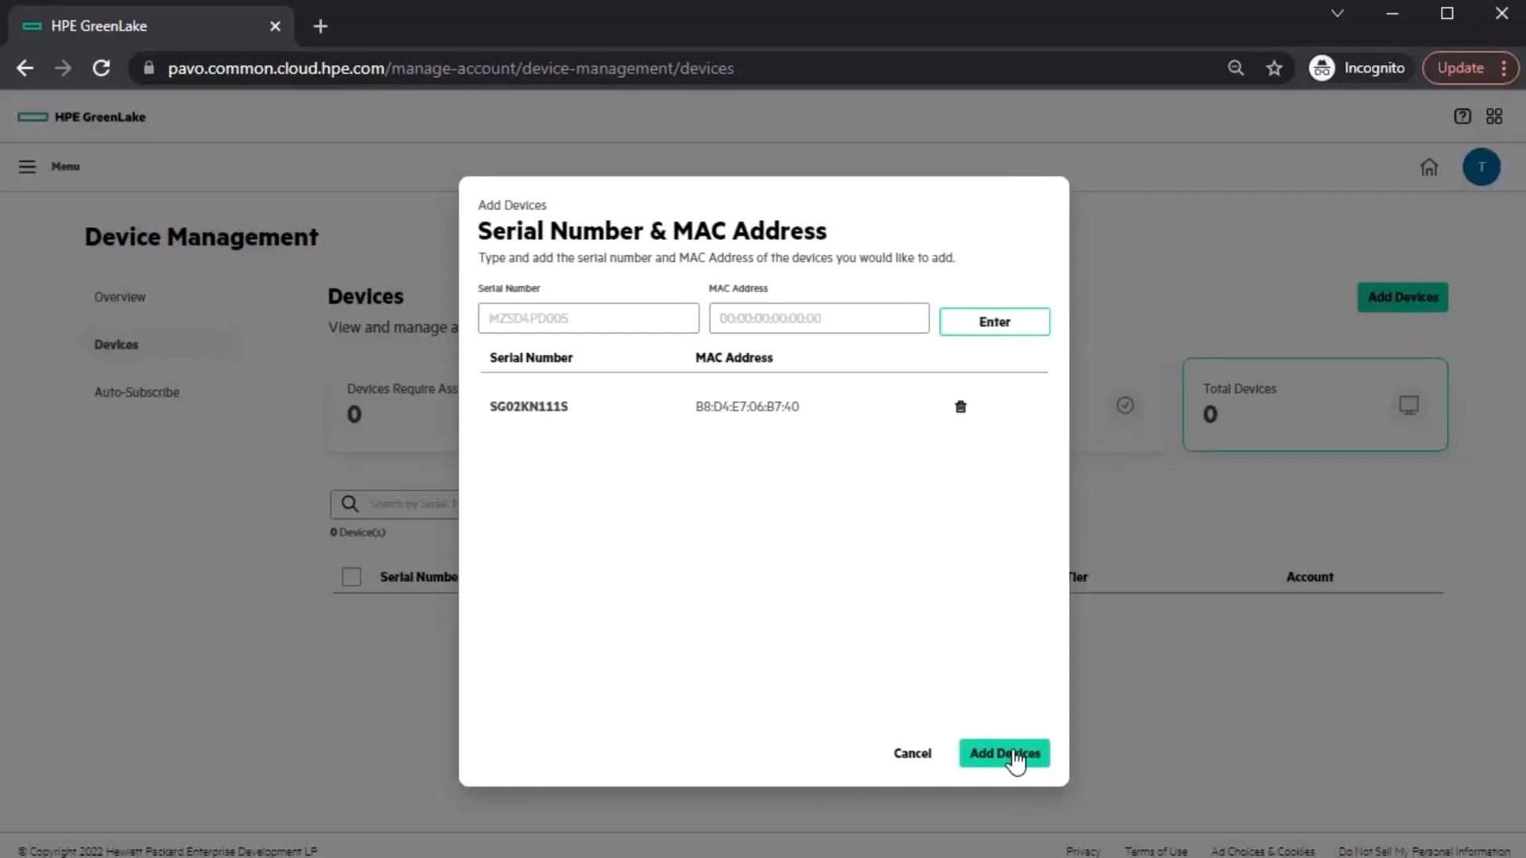
click(1015, 755)
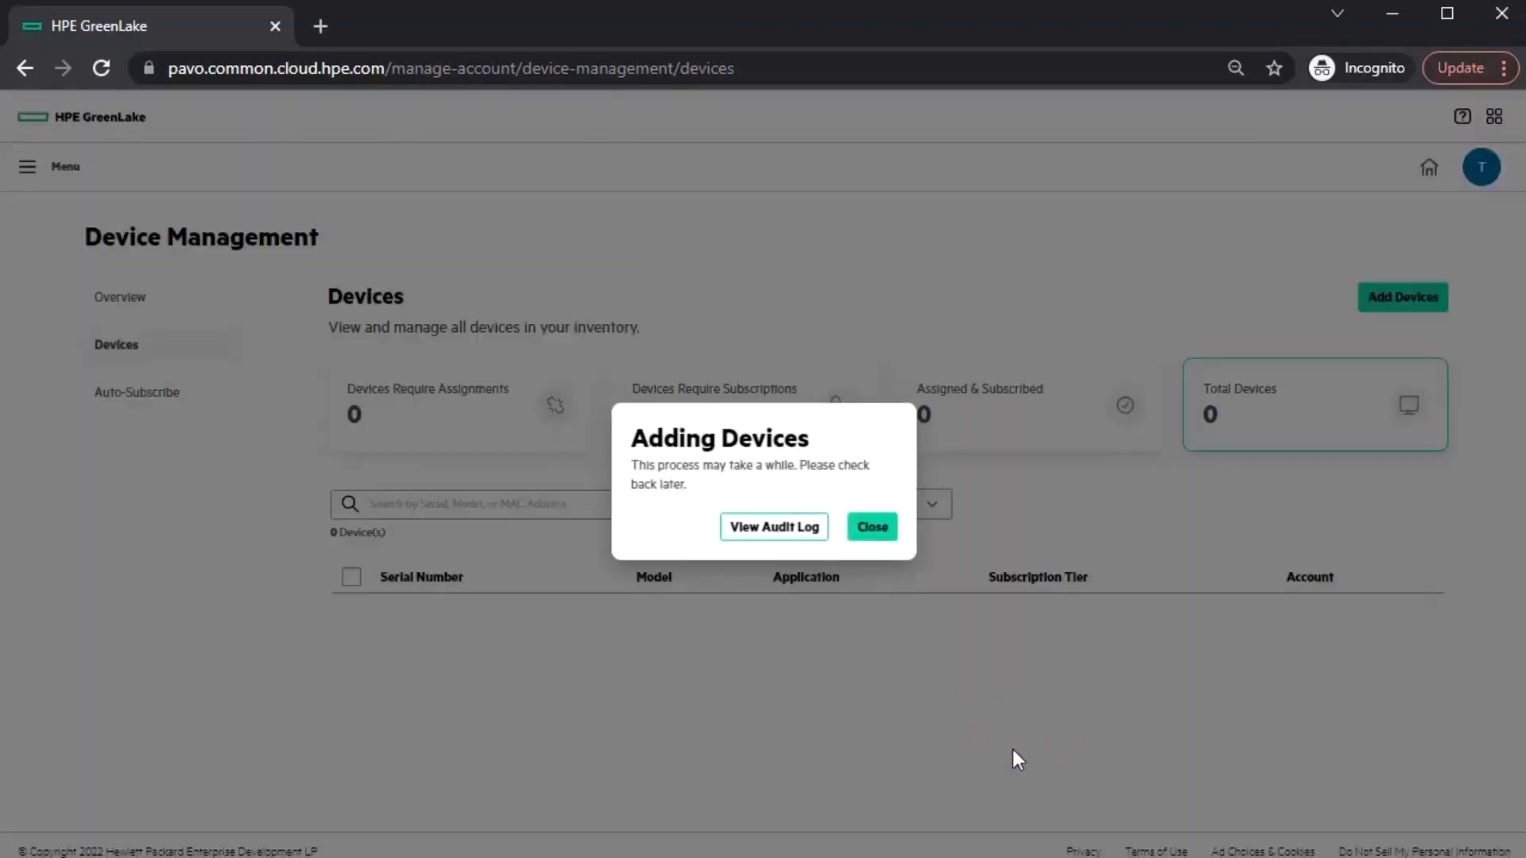
click(872, 528)
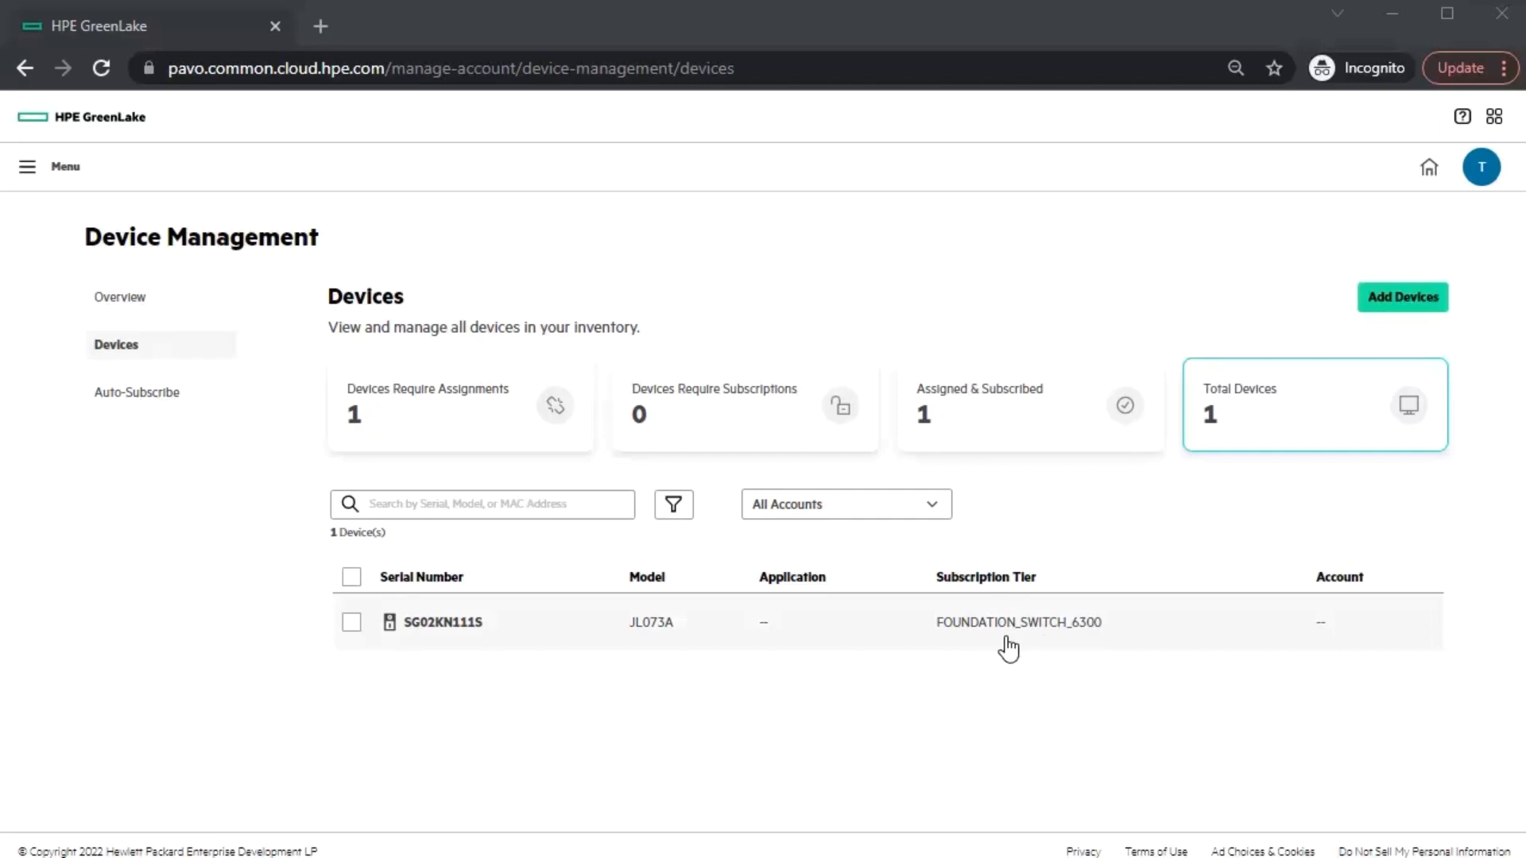
- Assign switch SG02KN111S to Koffee Shop under application Aruba Central YODA, instance Central_Yoda
click(350, 624)
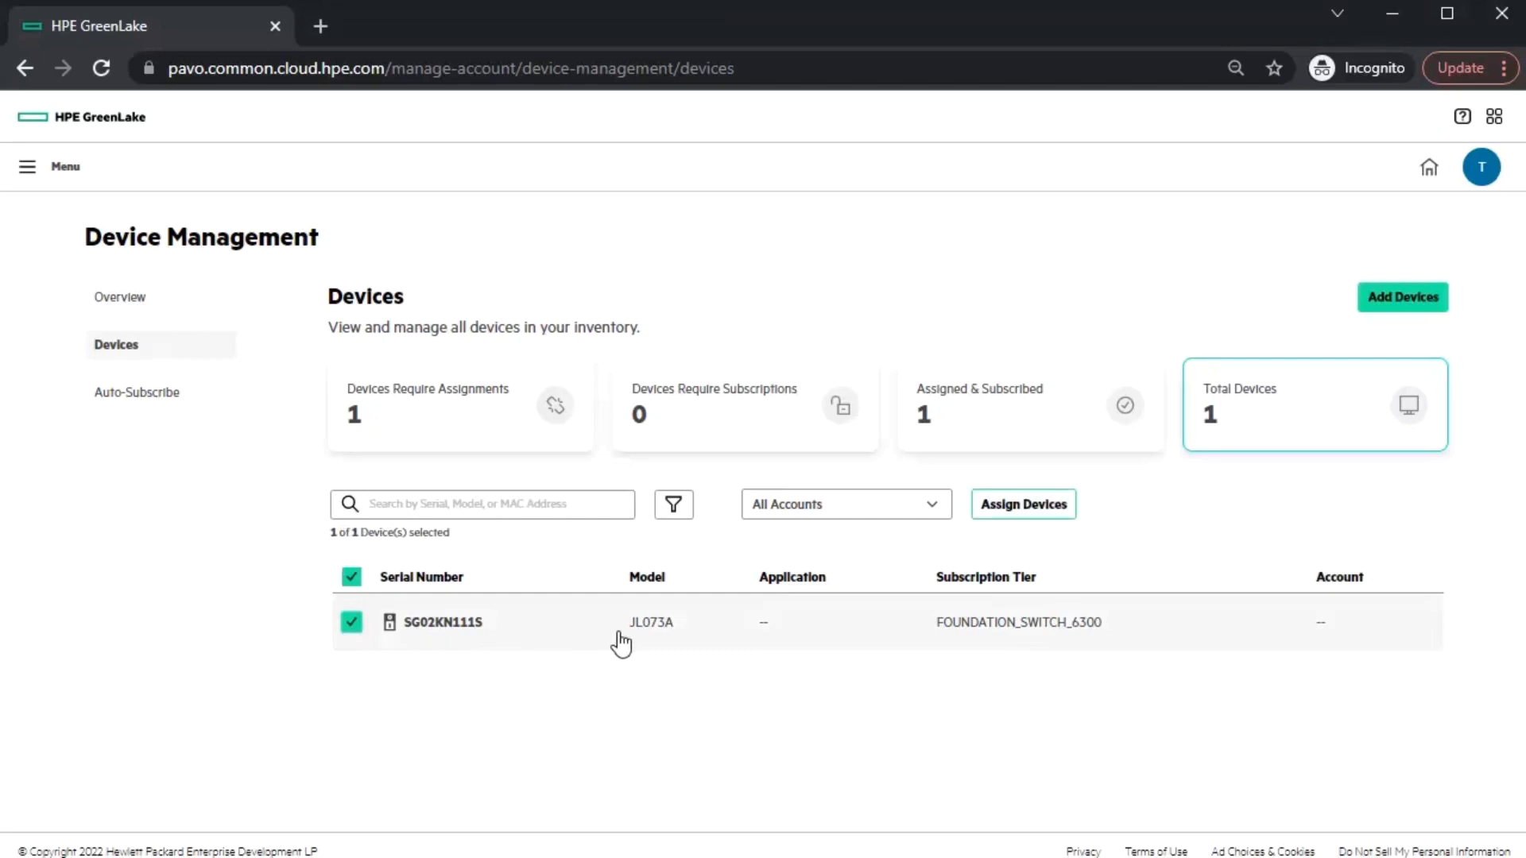
click(1044, 513)
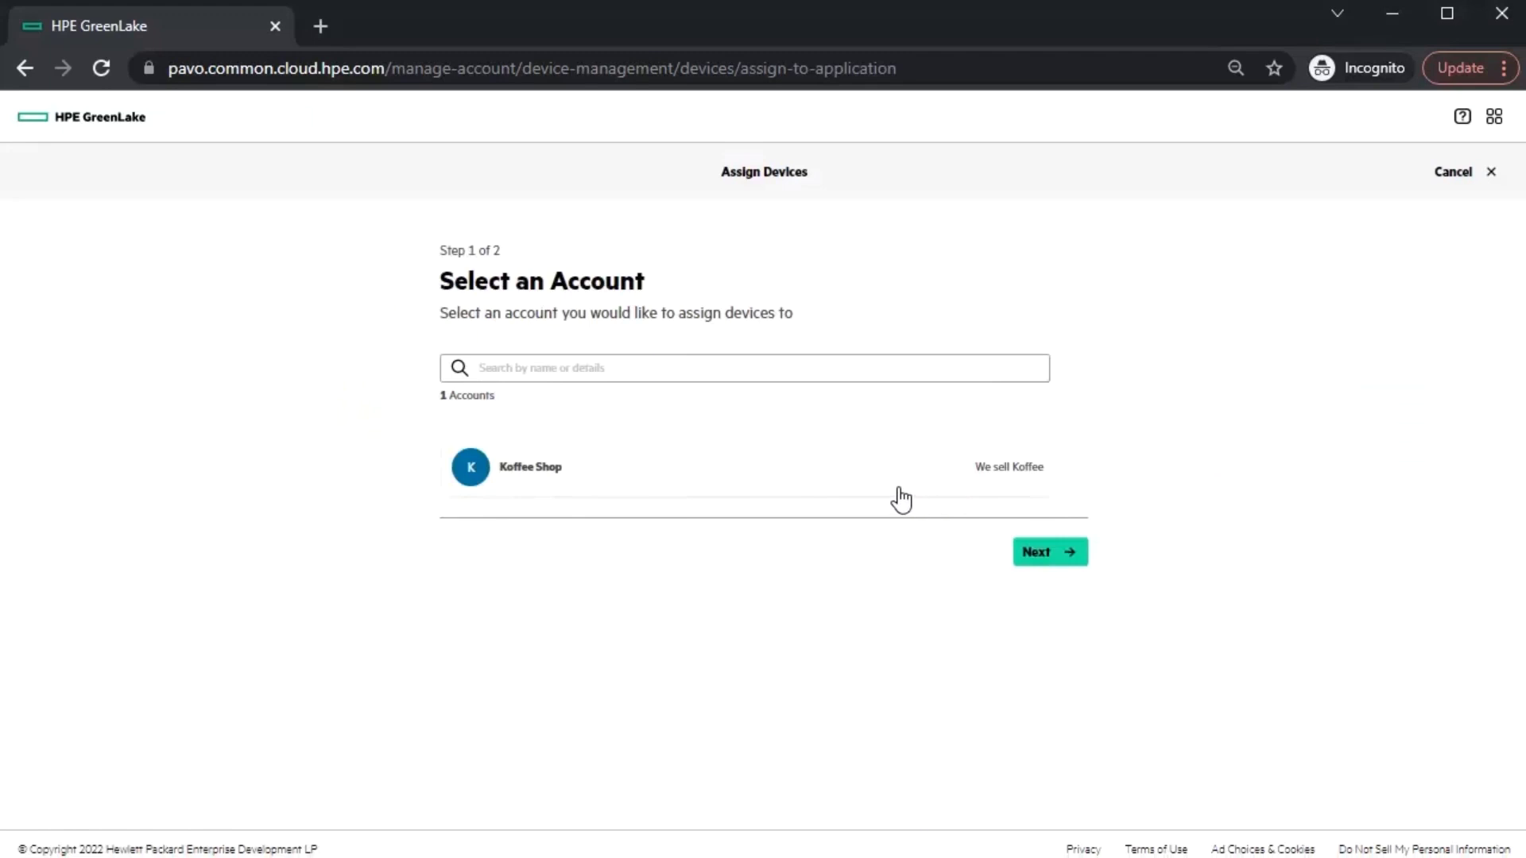
click(543, 491)
click(1063, 559)
click(675, 442)
click(656, 477)
click(871, 451)
click(869, 478)
click(1061, 548)
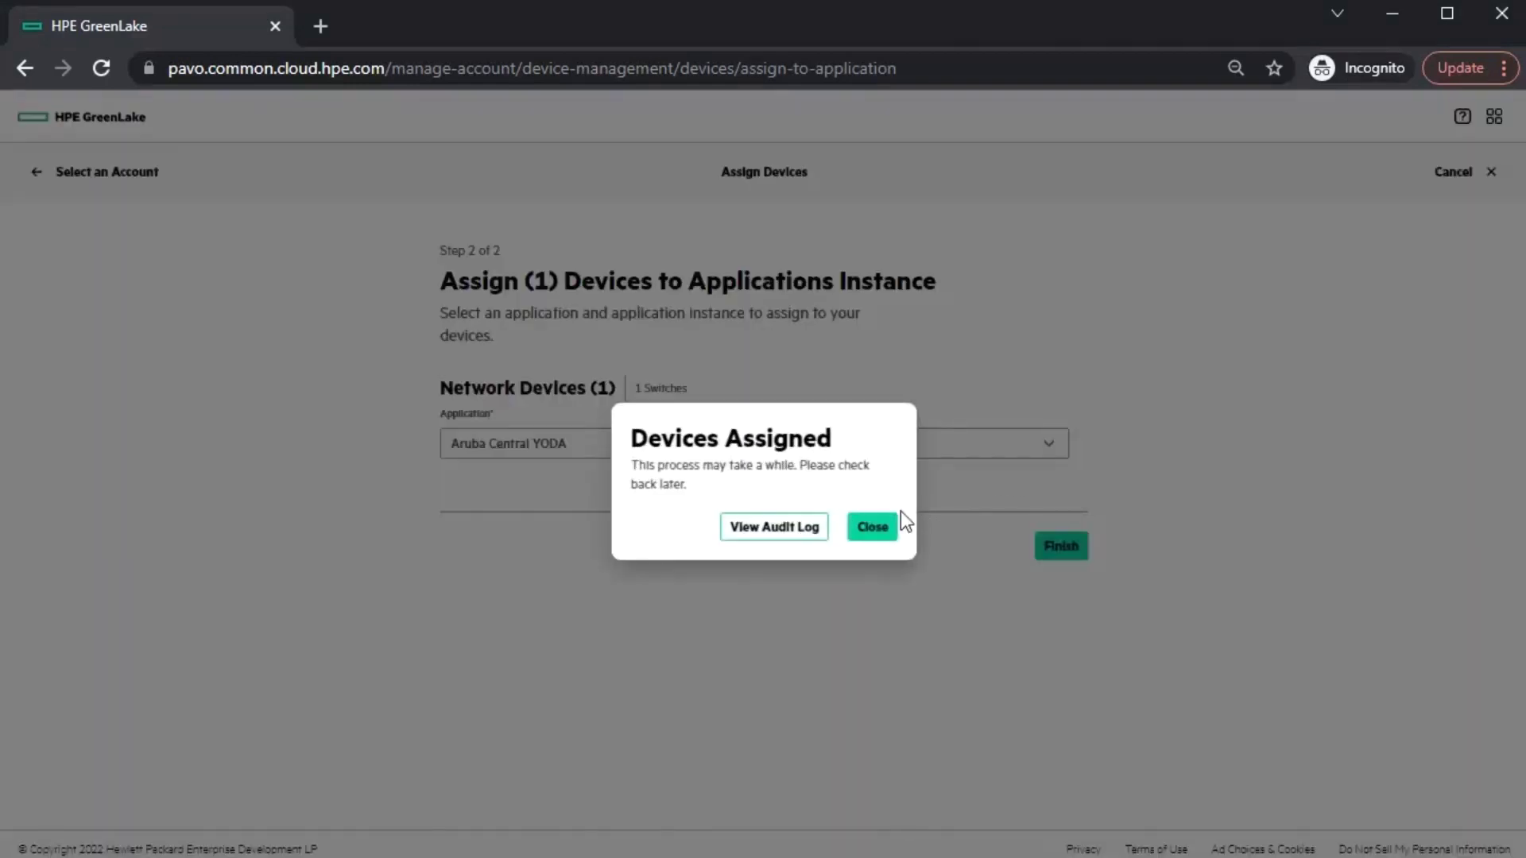
click(877, 530)
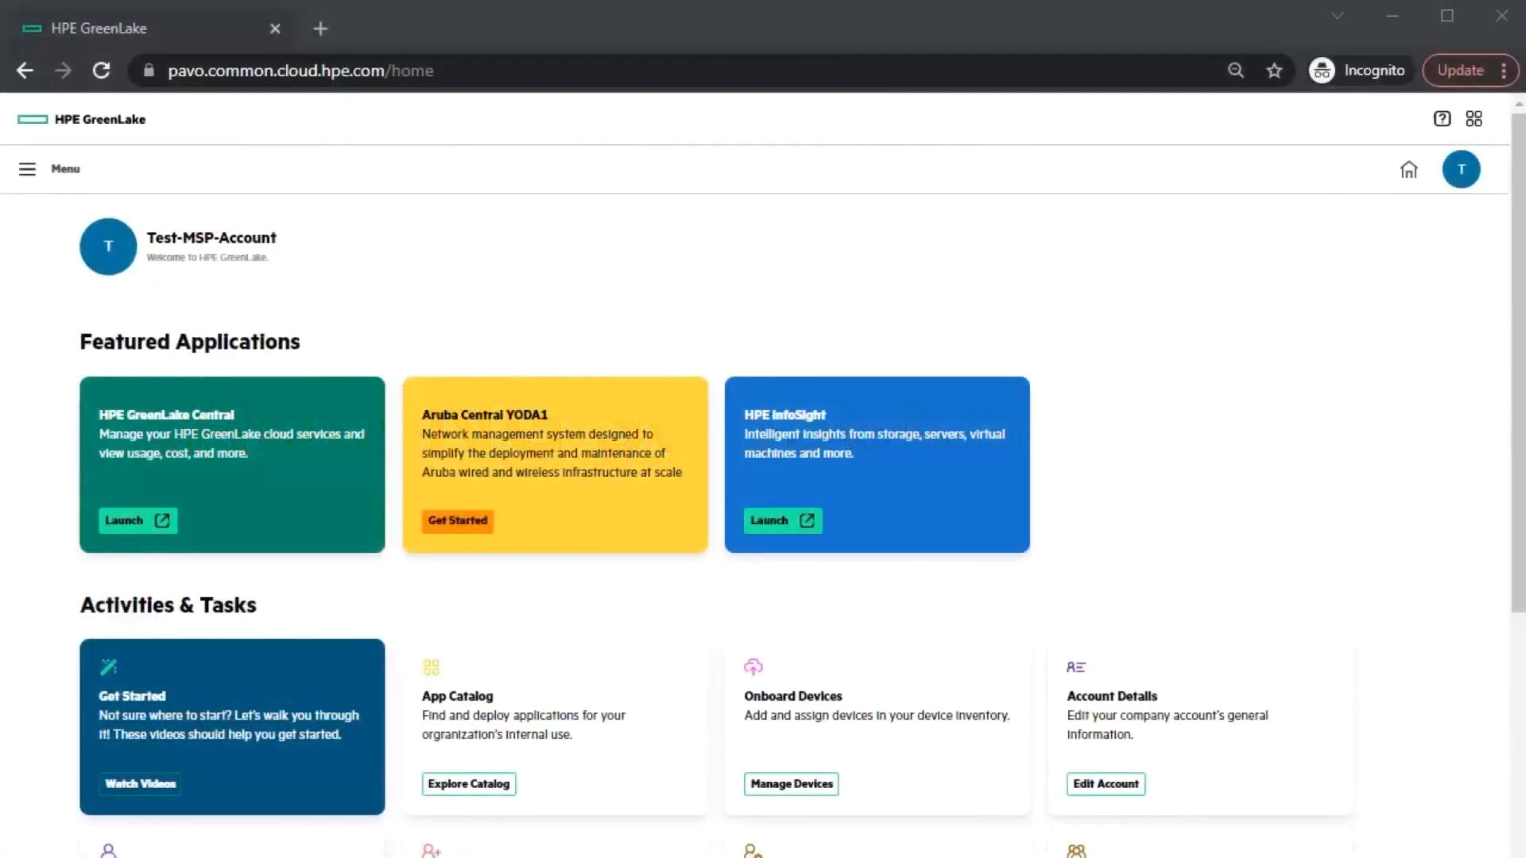
- From the home page Subscriptions section, open the FOUNDATION_SWITCH_6300 subscription key's details
scroll(1003, 596, down, 4)
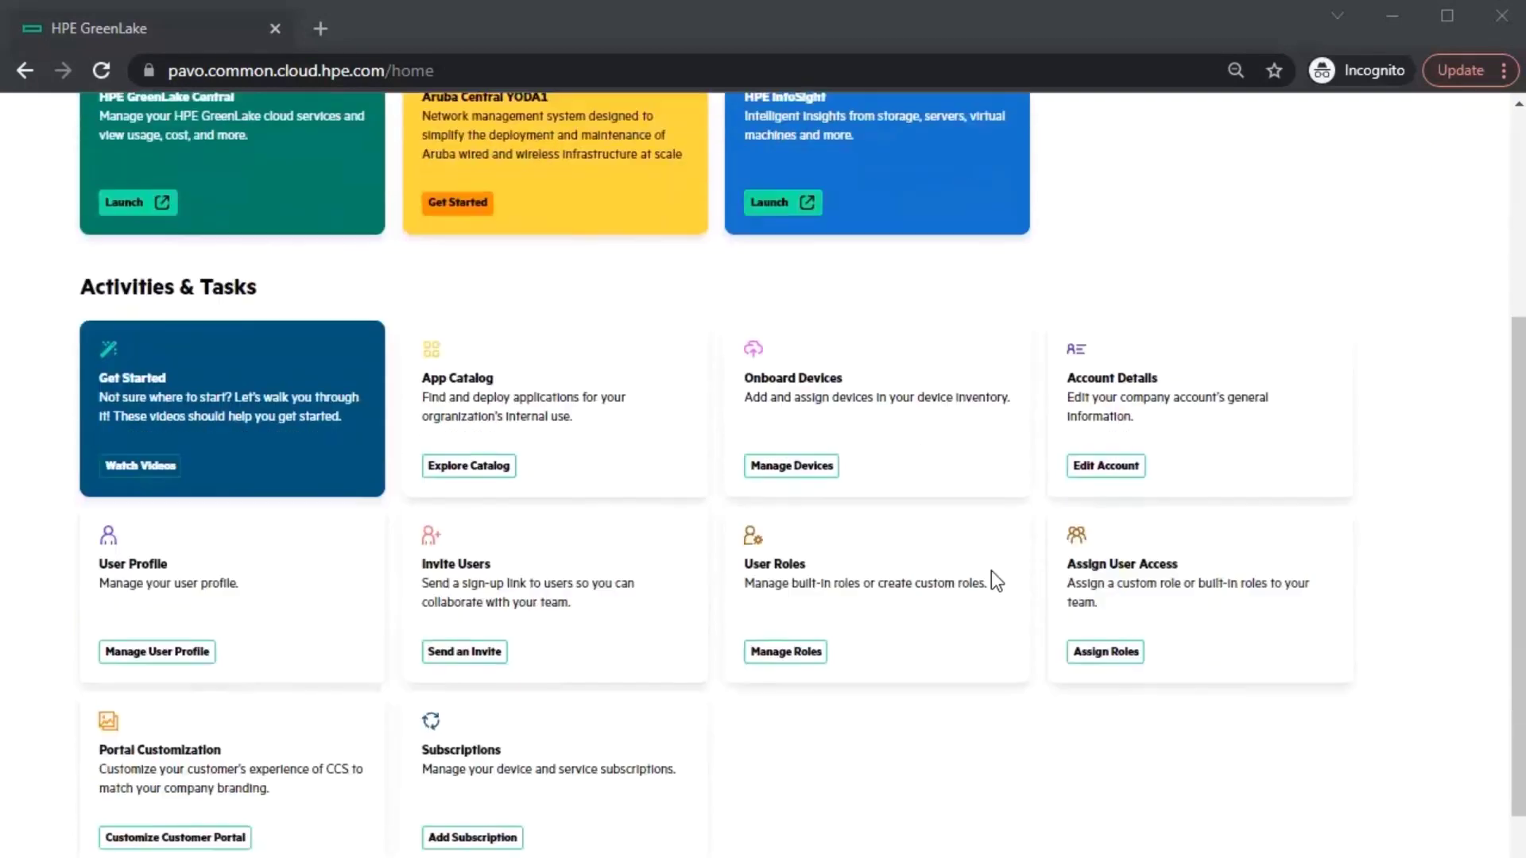
scroll(997, 581, down, 1)
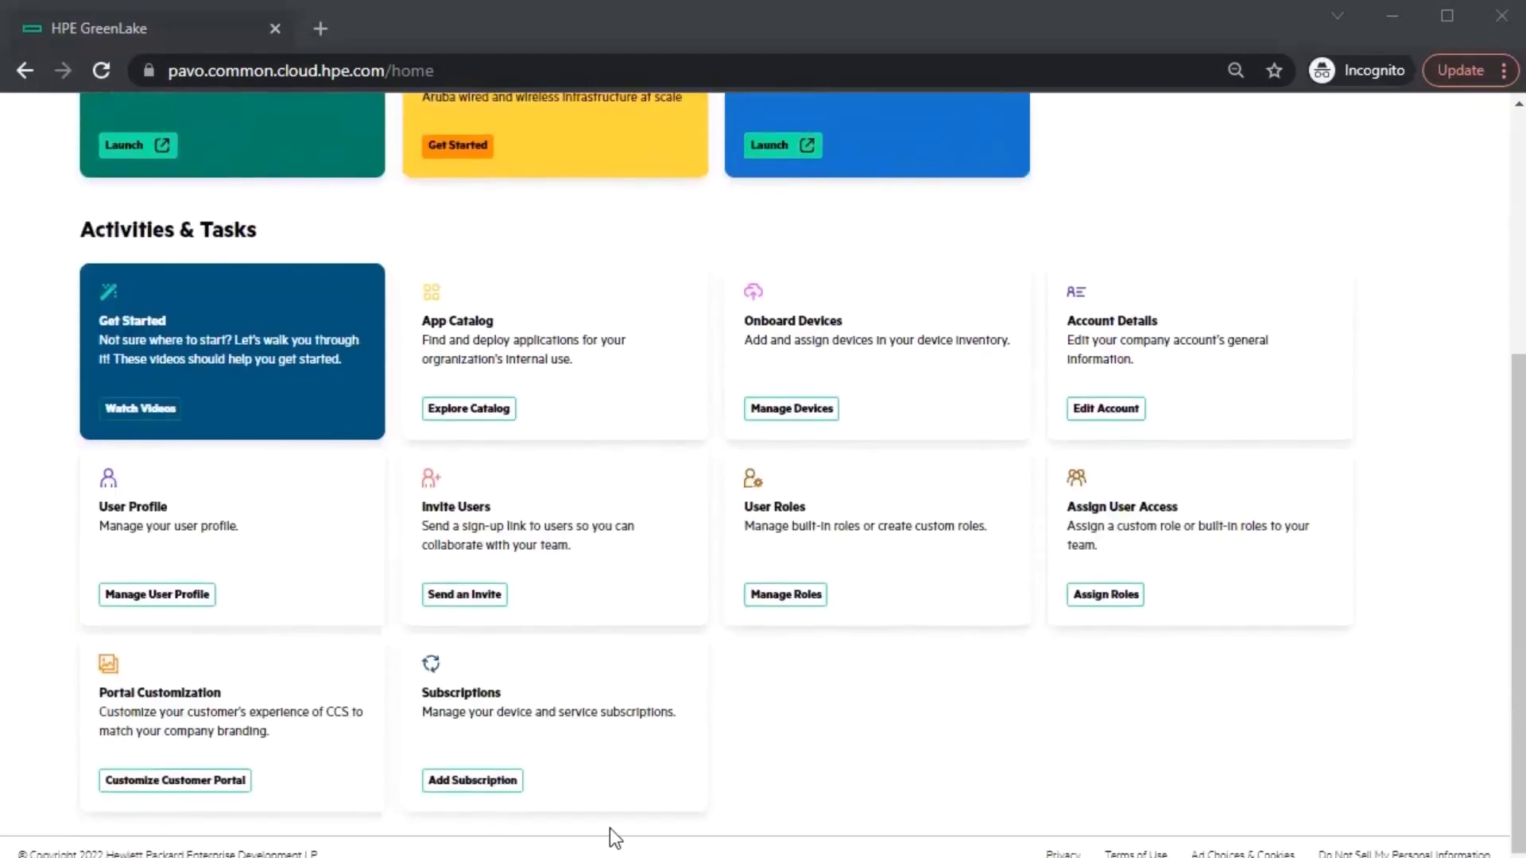
click(481, 783)
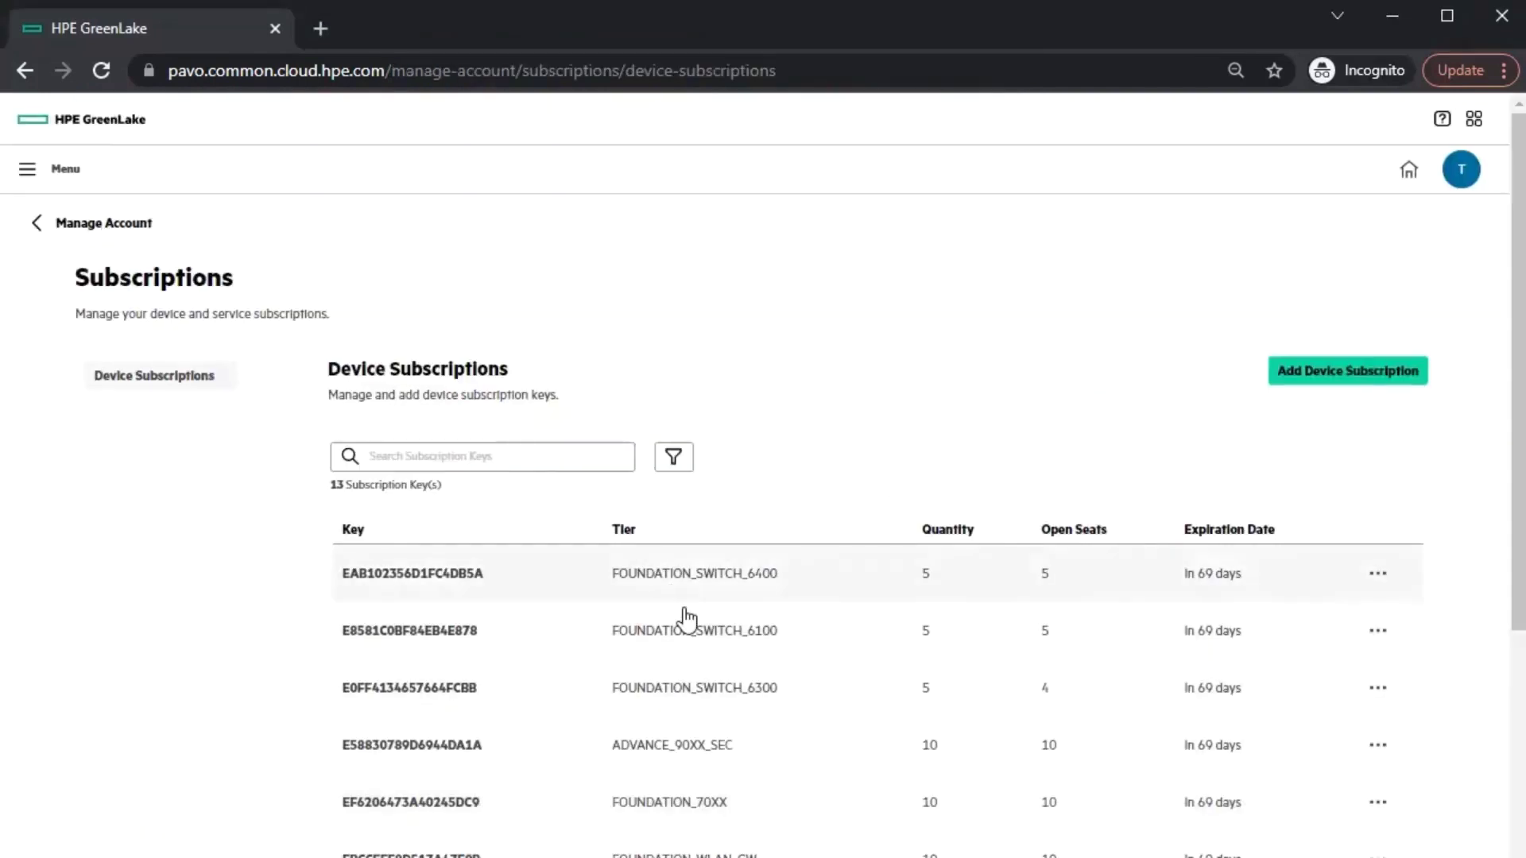
scroll(684, 727, down, 2)
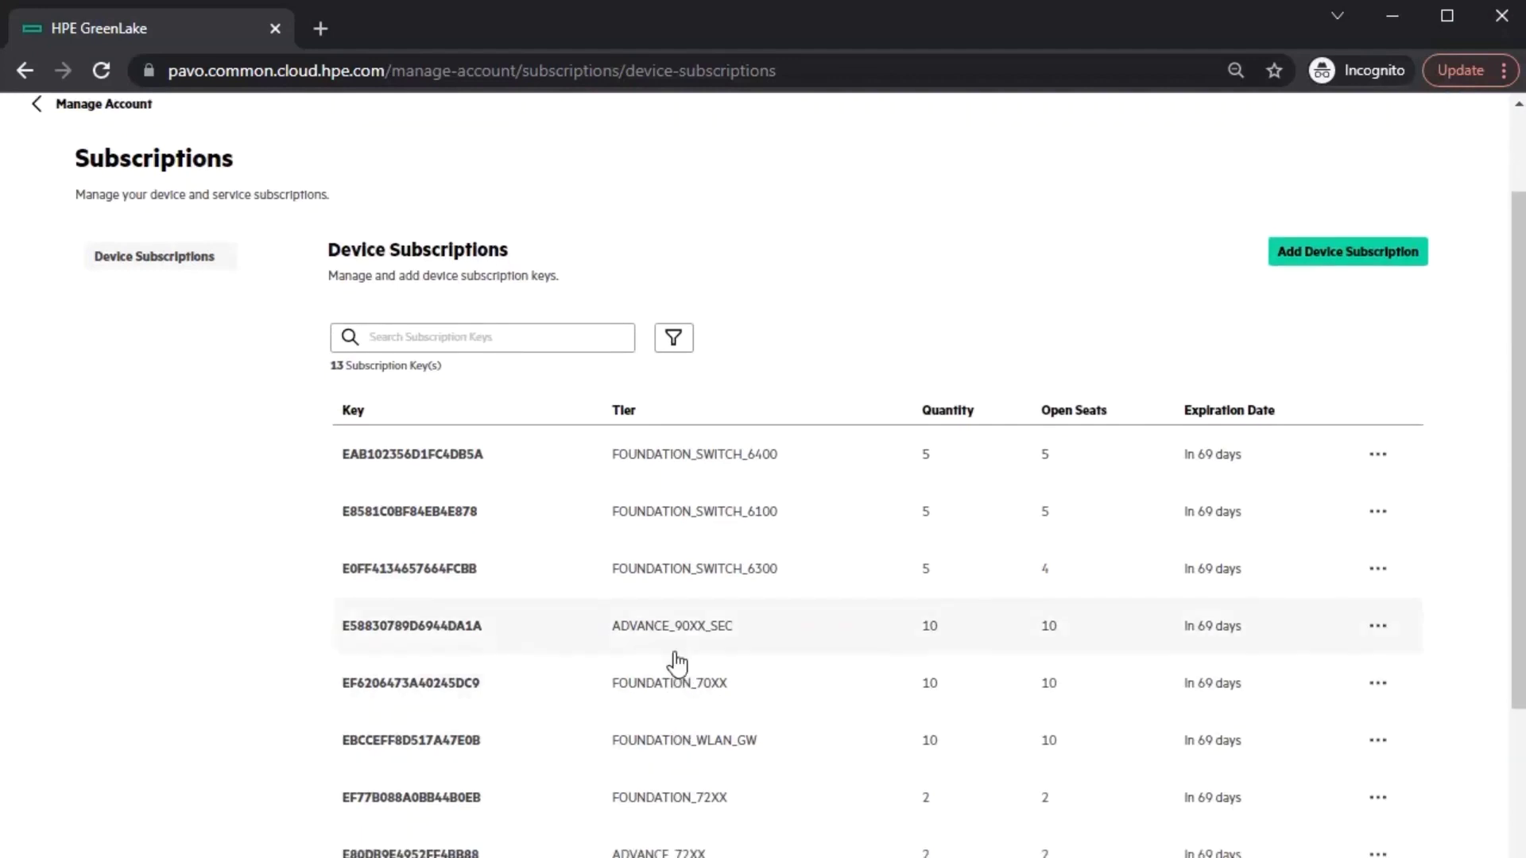
click(698, 588)
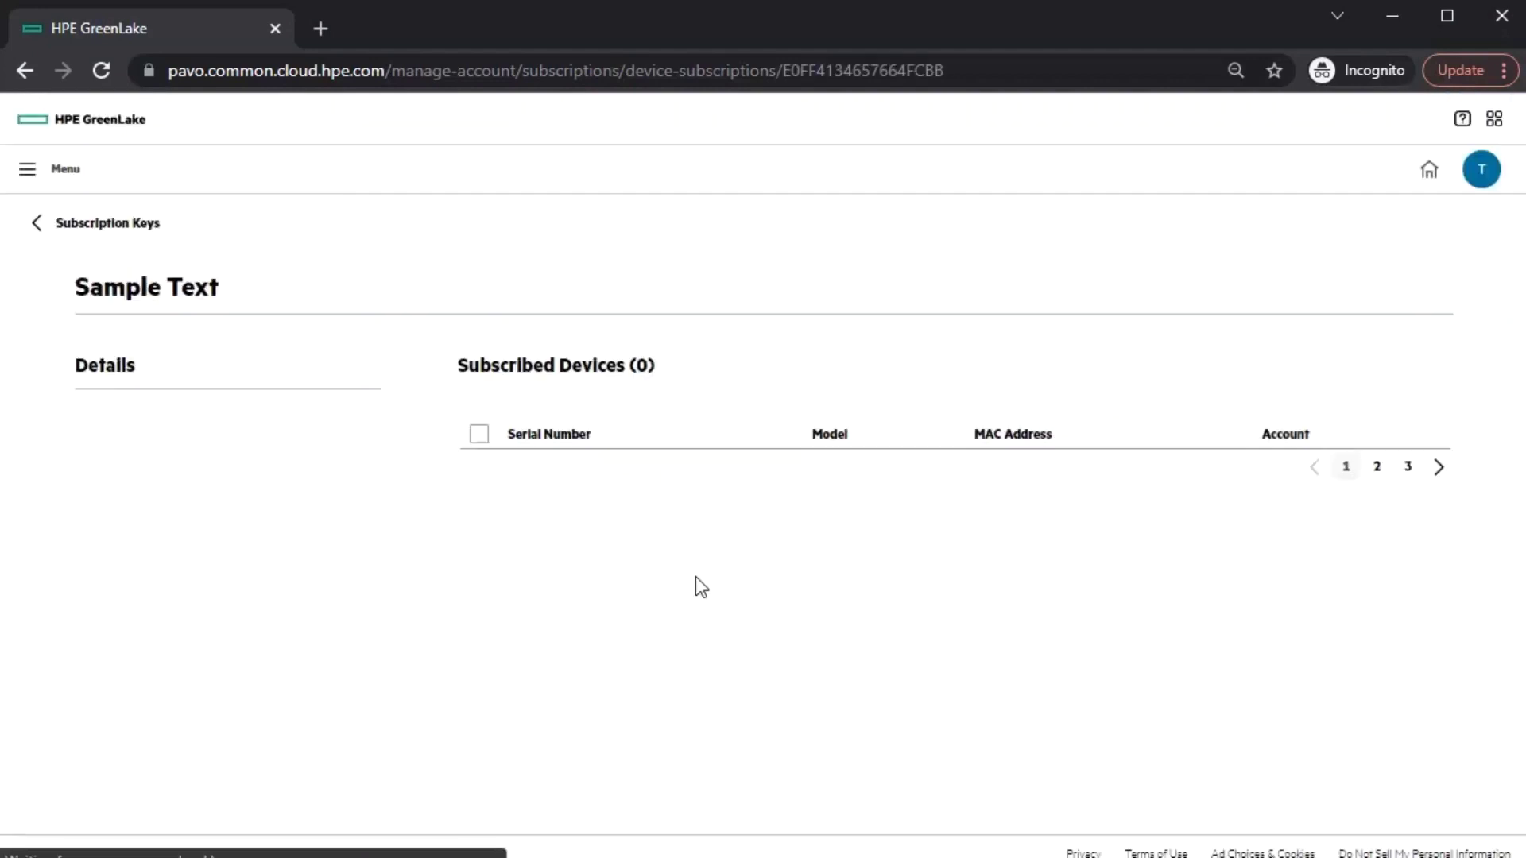
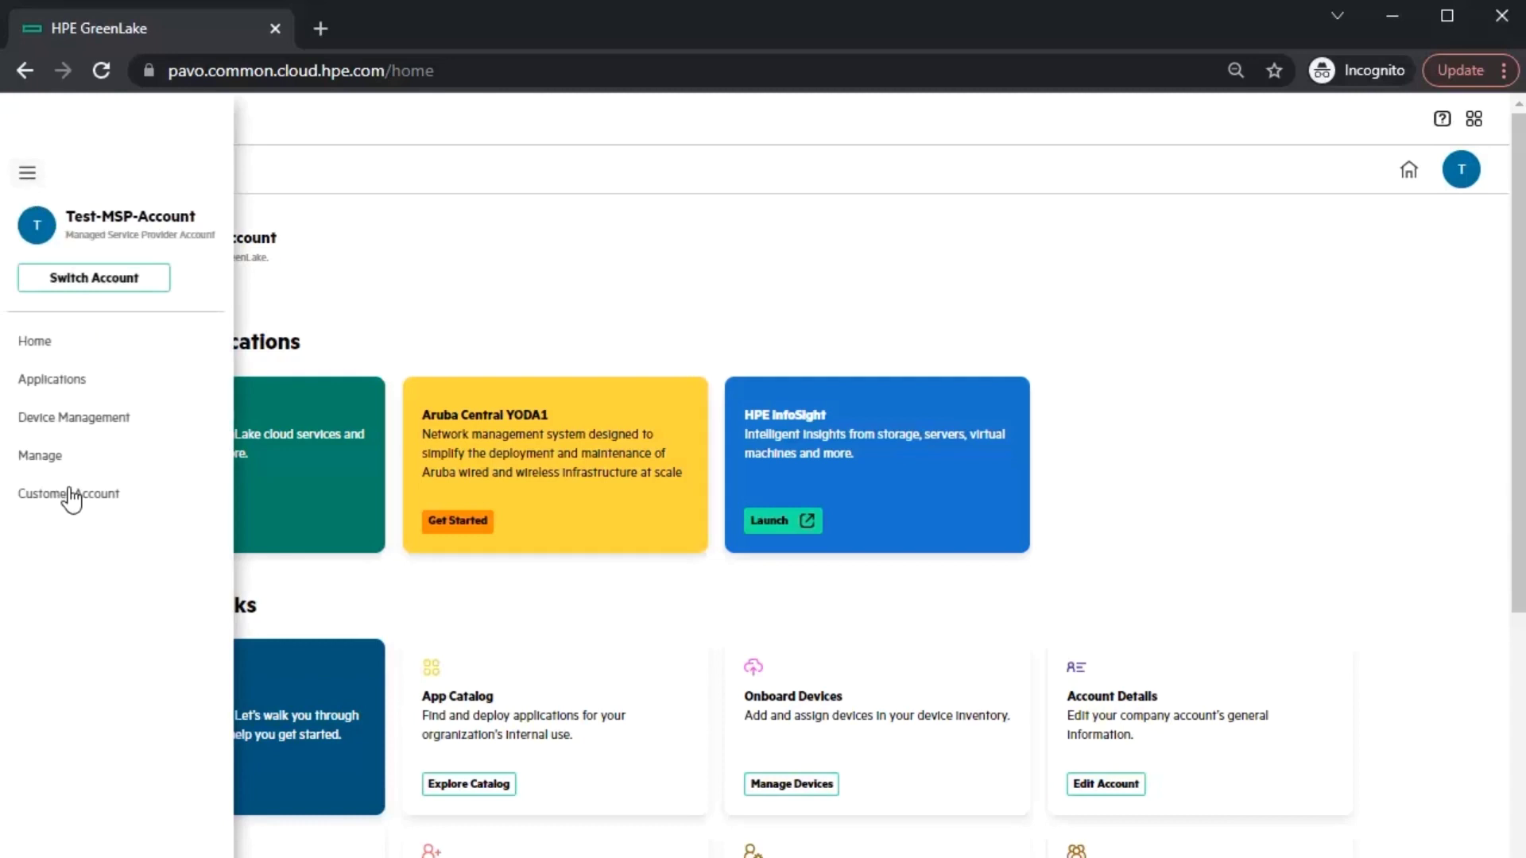
- Launch the Koffee Shop customer account and view its added applications under App Catalog
click(69, 494)
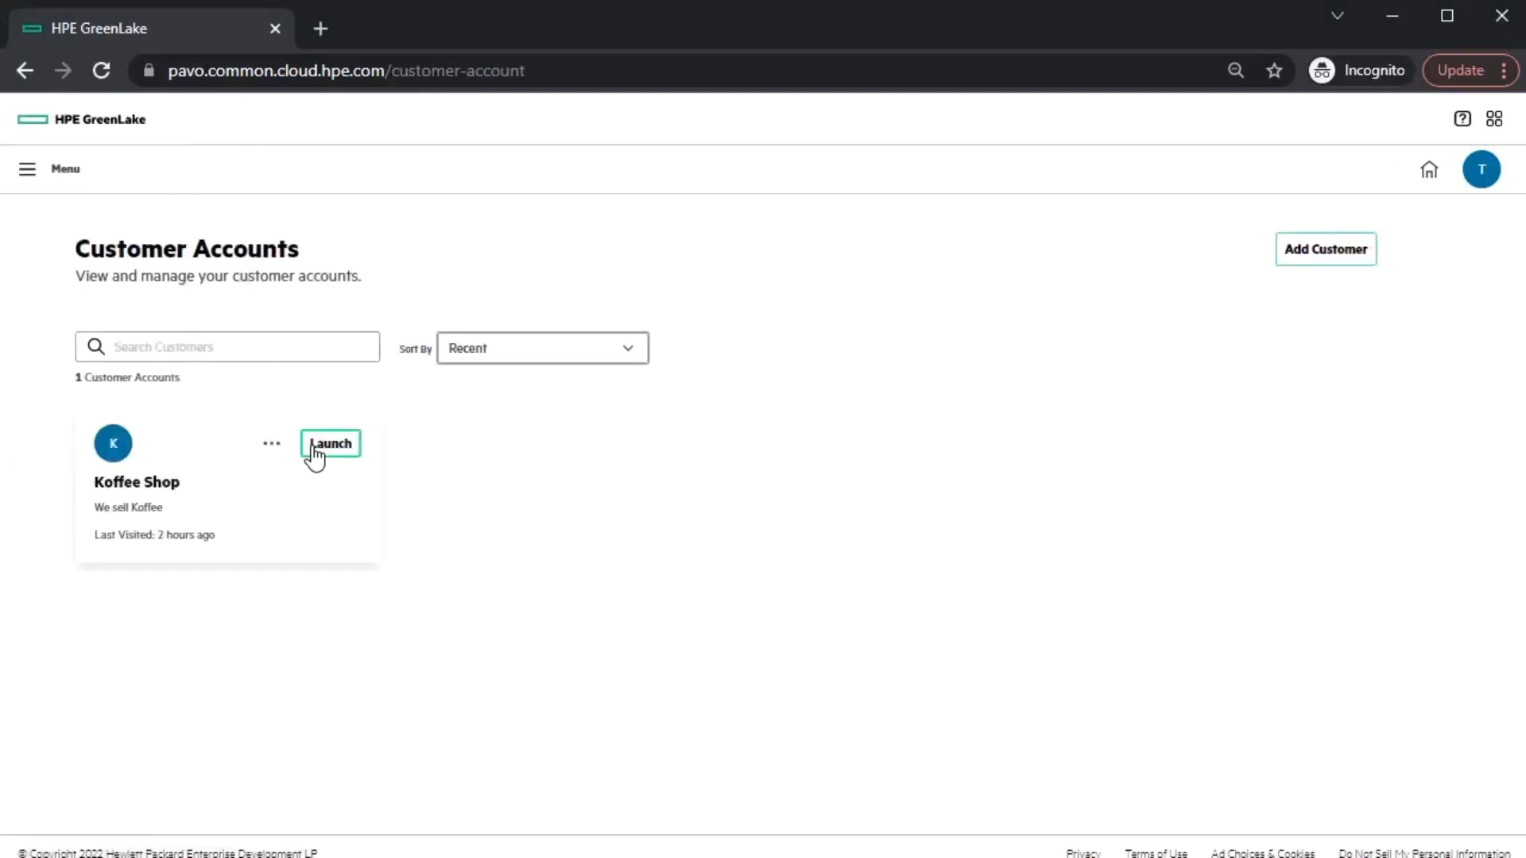
click(315, 445)
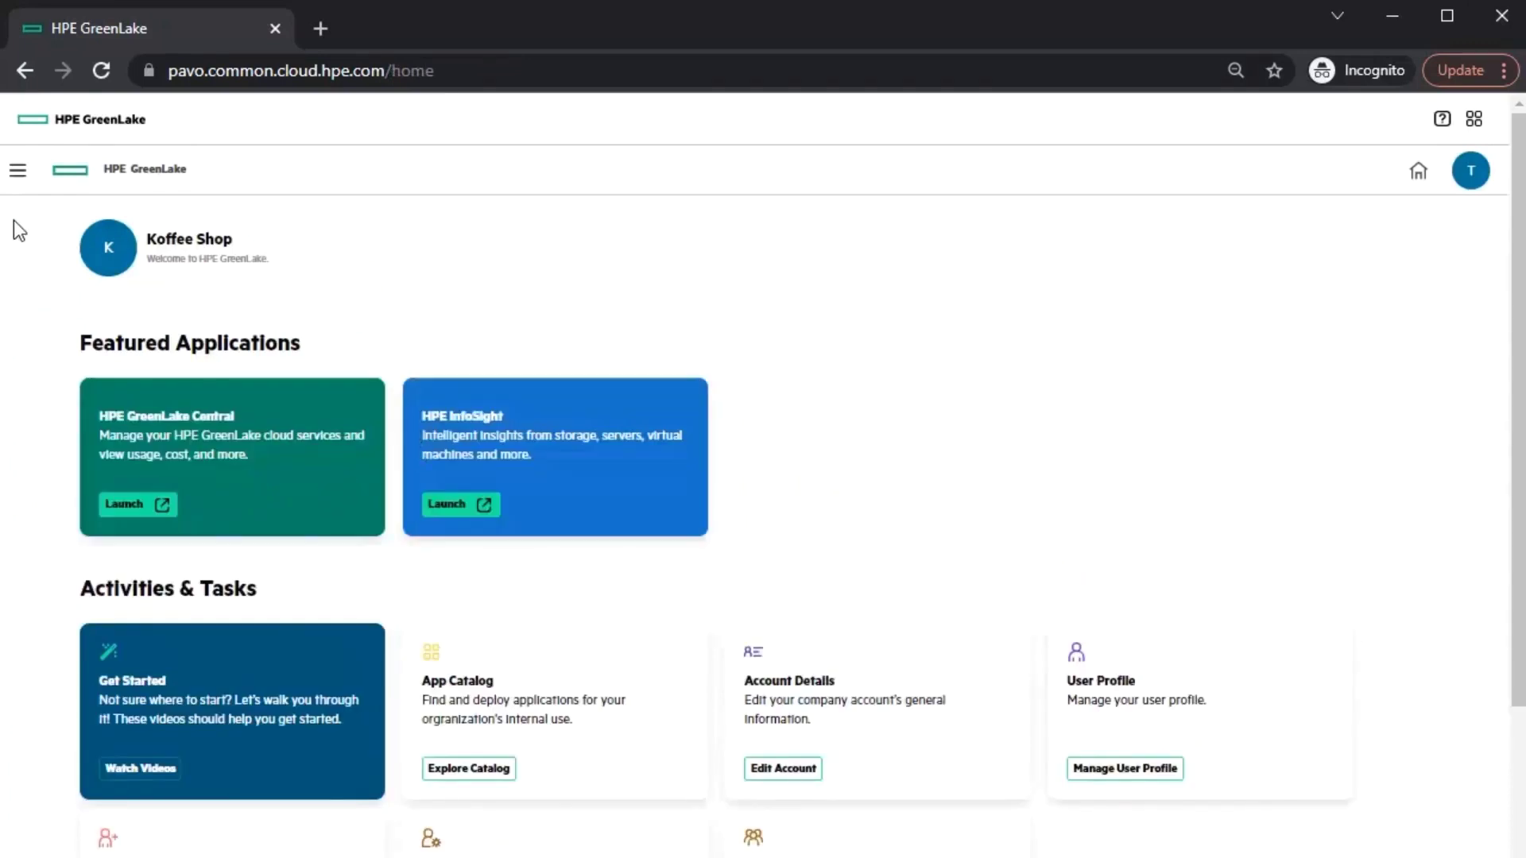
scroll(604, 604, down, 1)
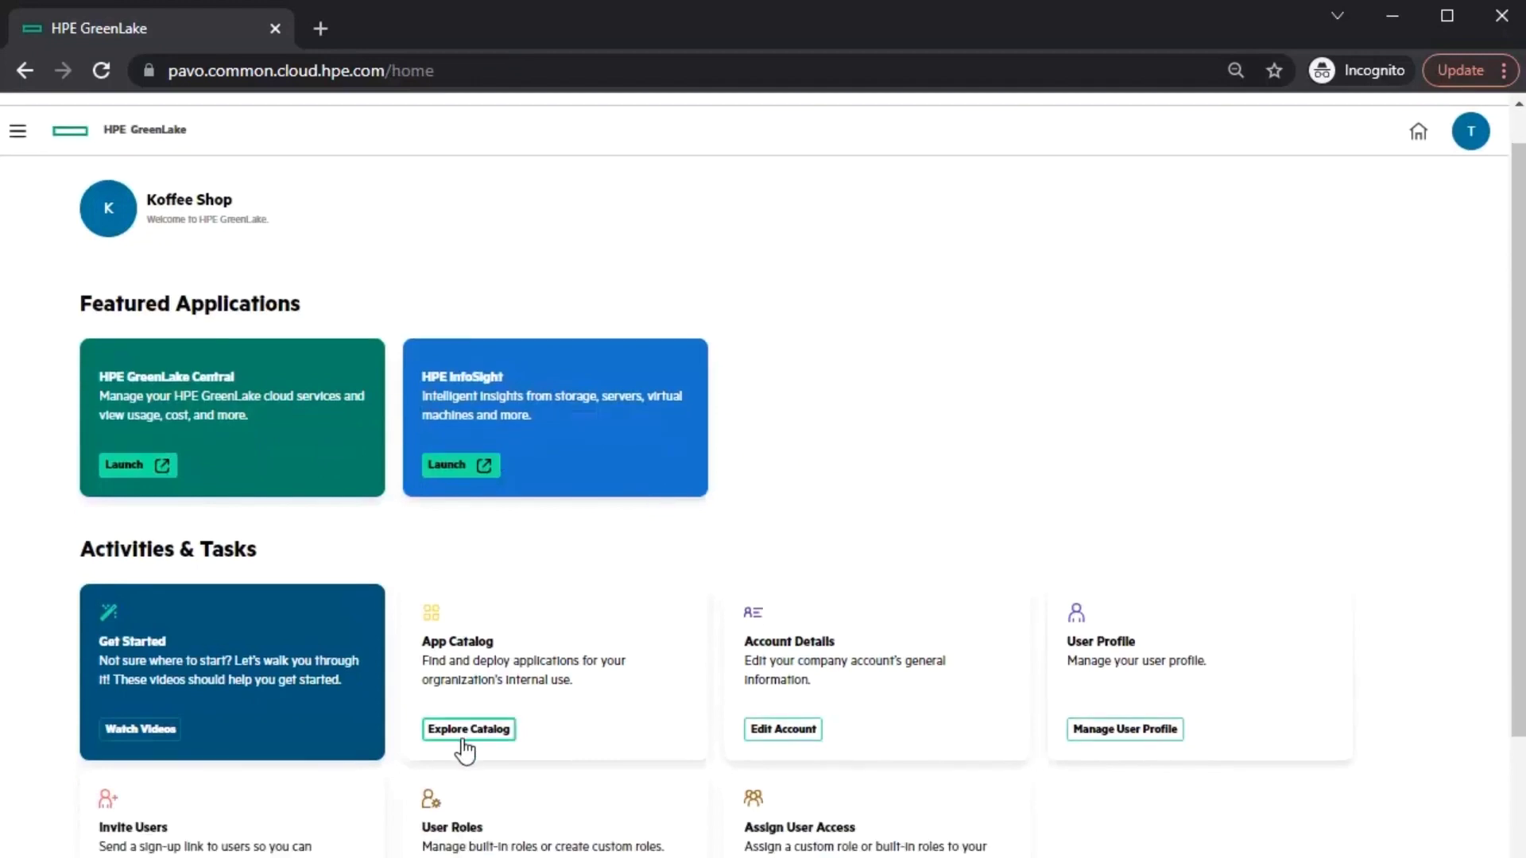
click(465, 733)
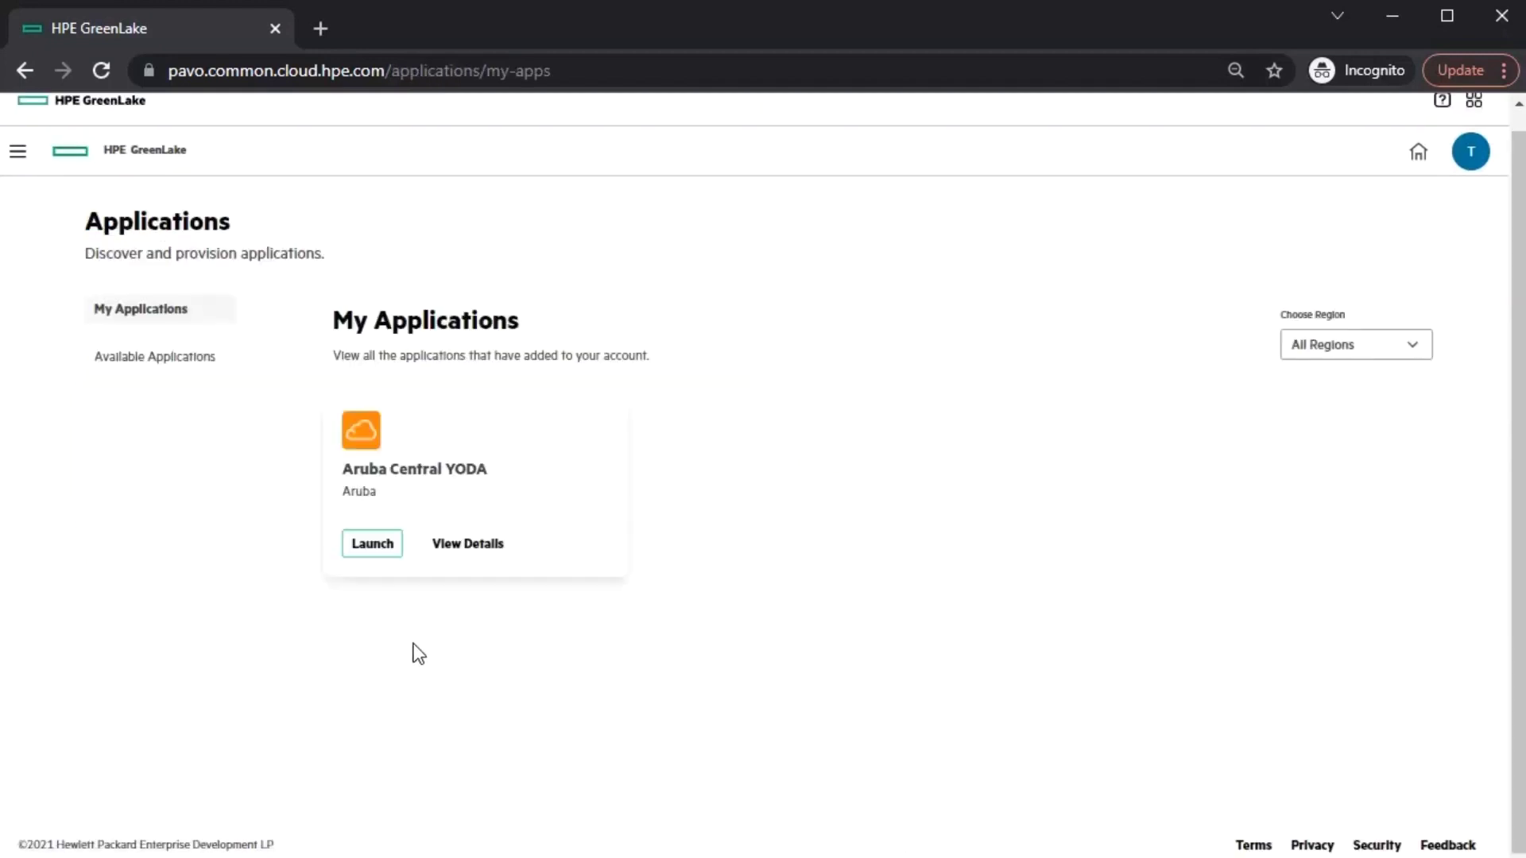
- Remove all Aruba Central YODA applications from the Koffee Shop account, confirming the removal
click(467, 546)
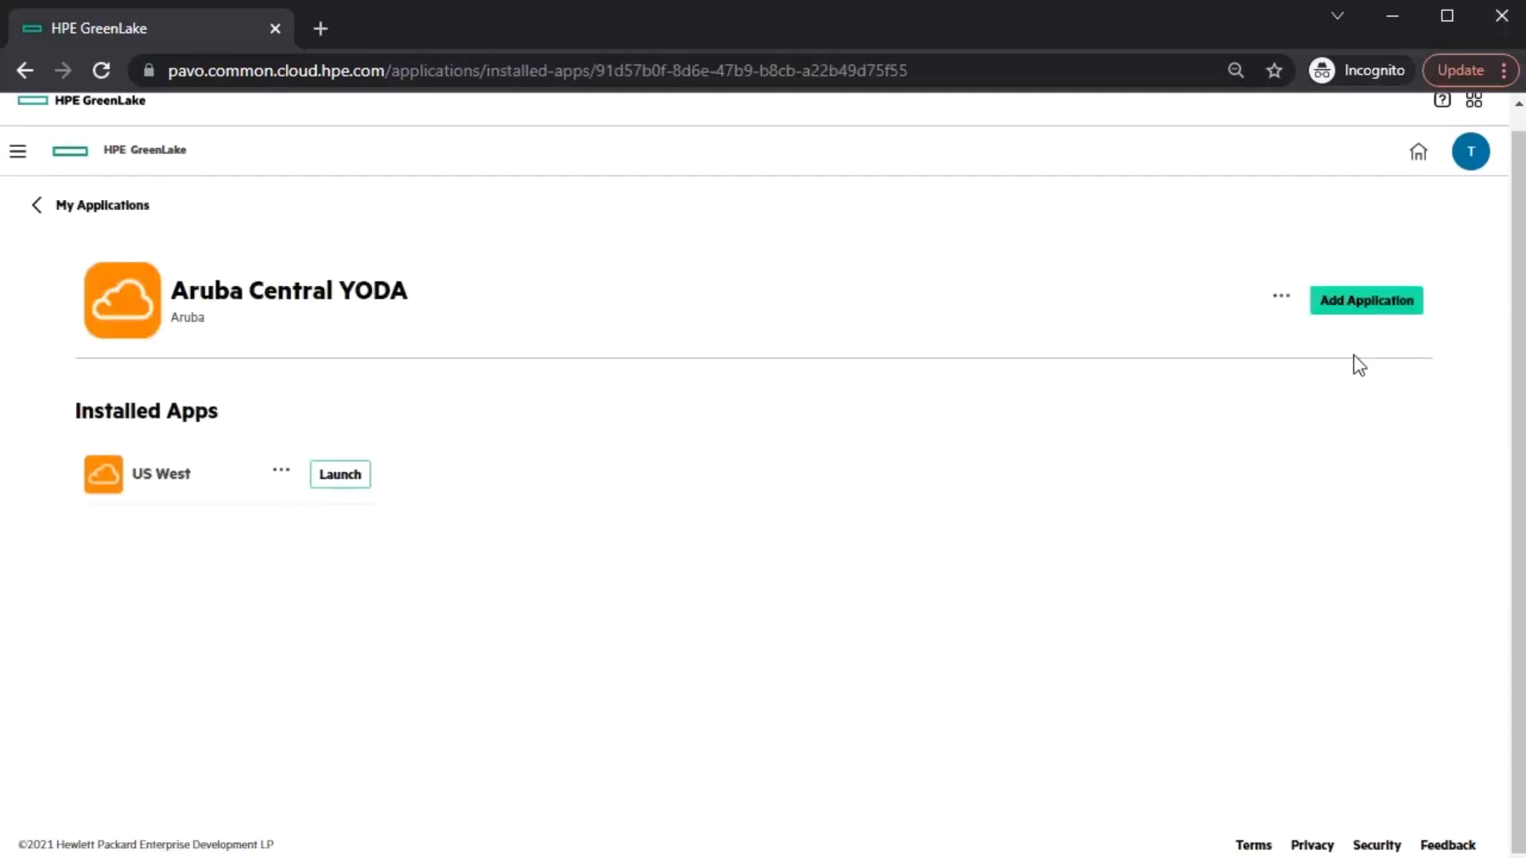
click(1282, 306)
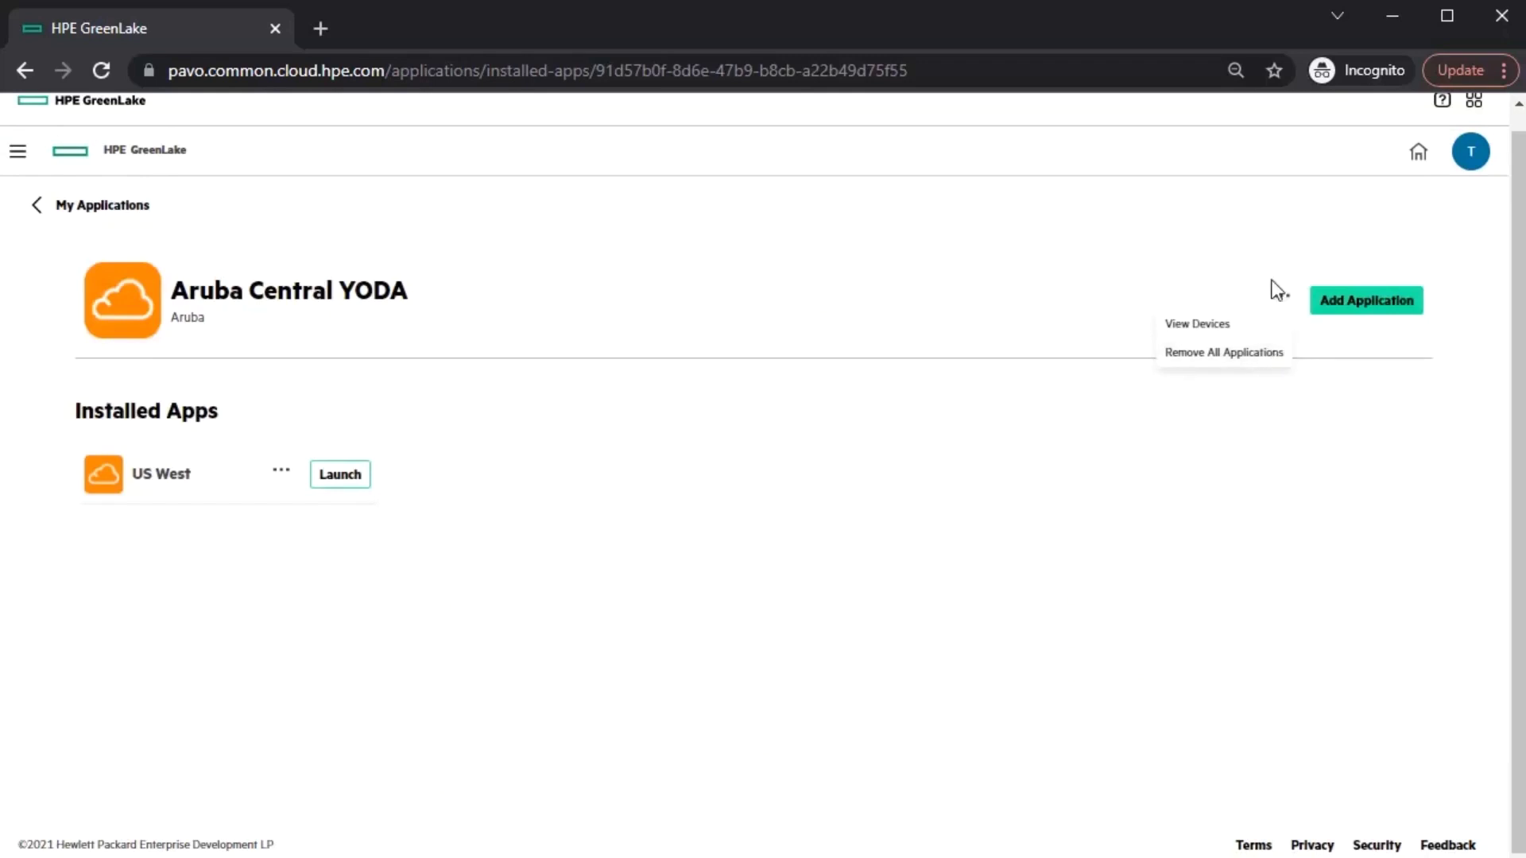
click(1259, 365)
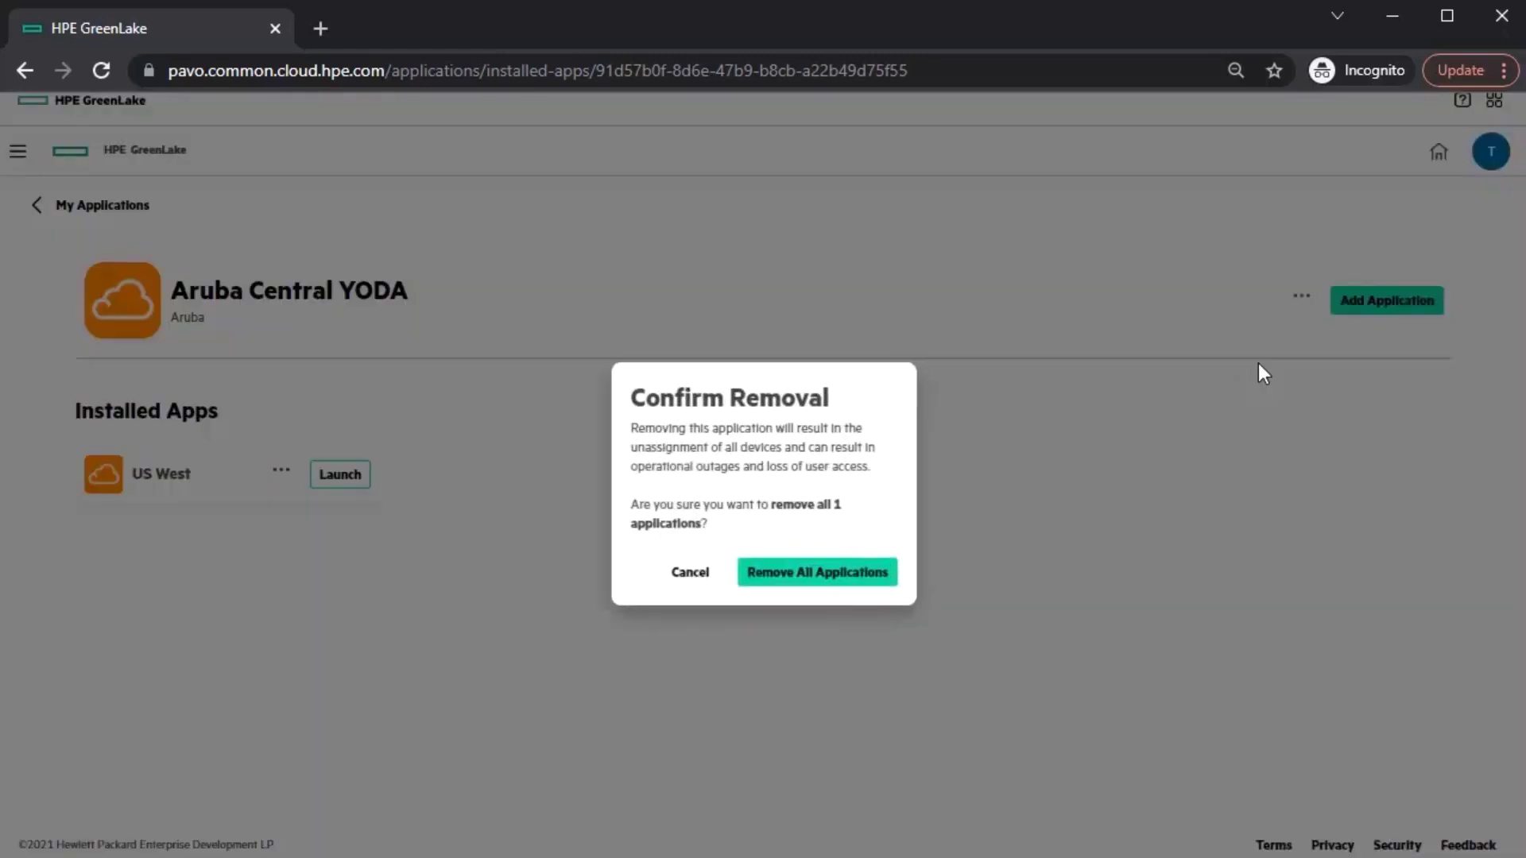
click(819, 576)
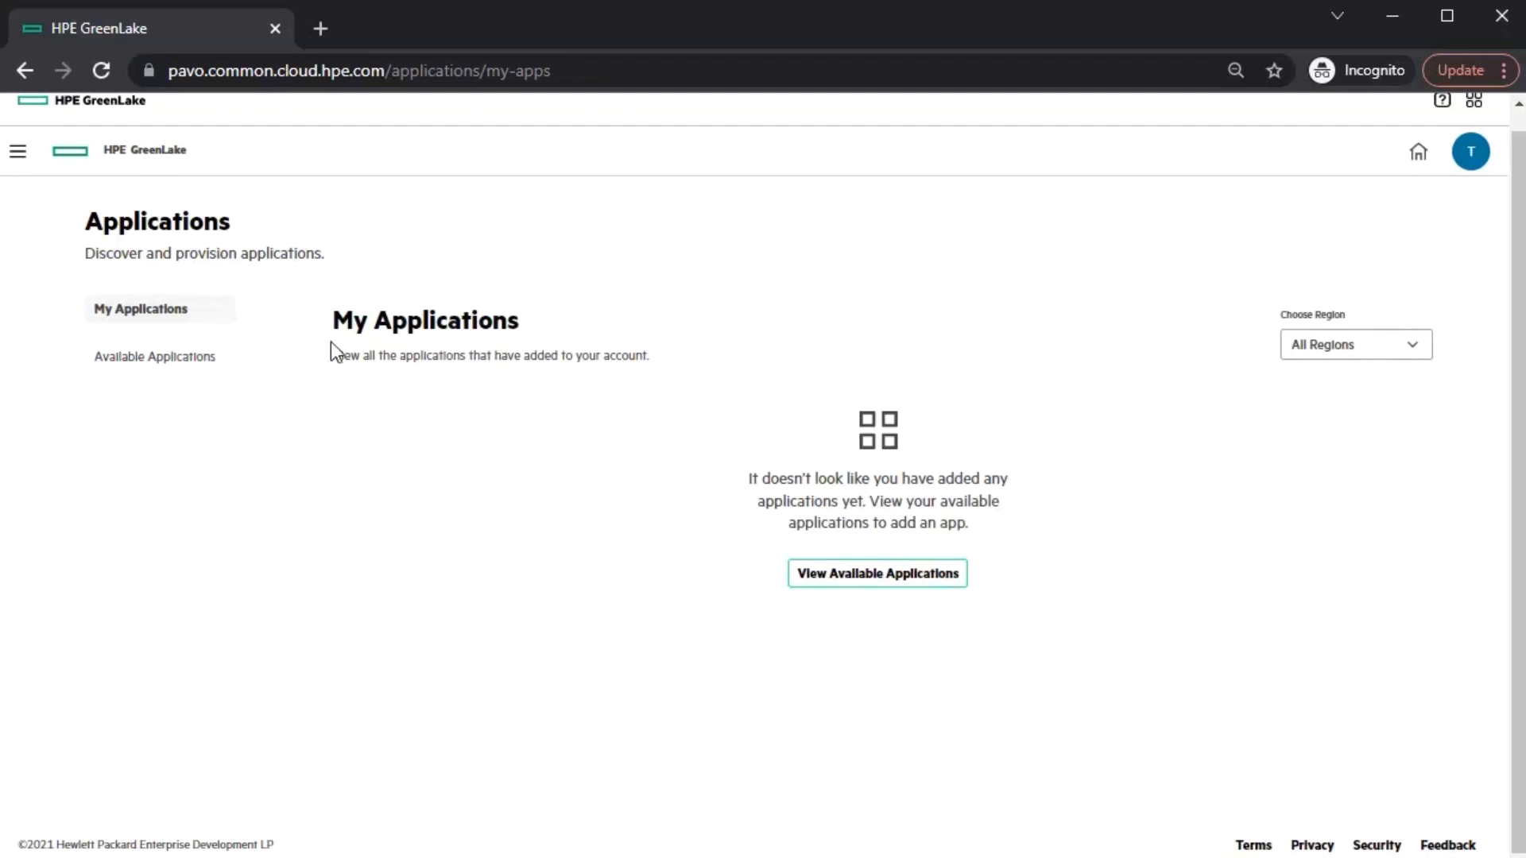
- Return to the MSP account and show its Customer Accounts page
scroll(288, 393, up, 1)
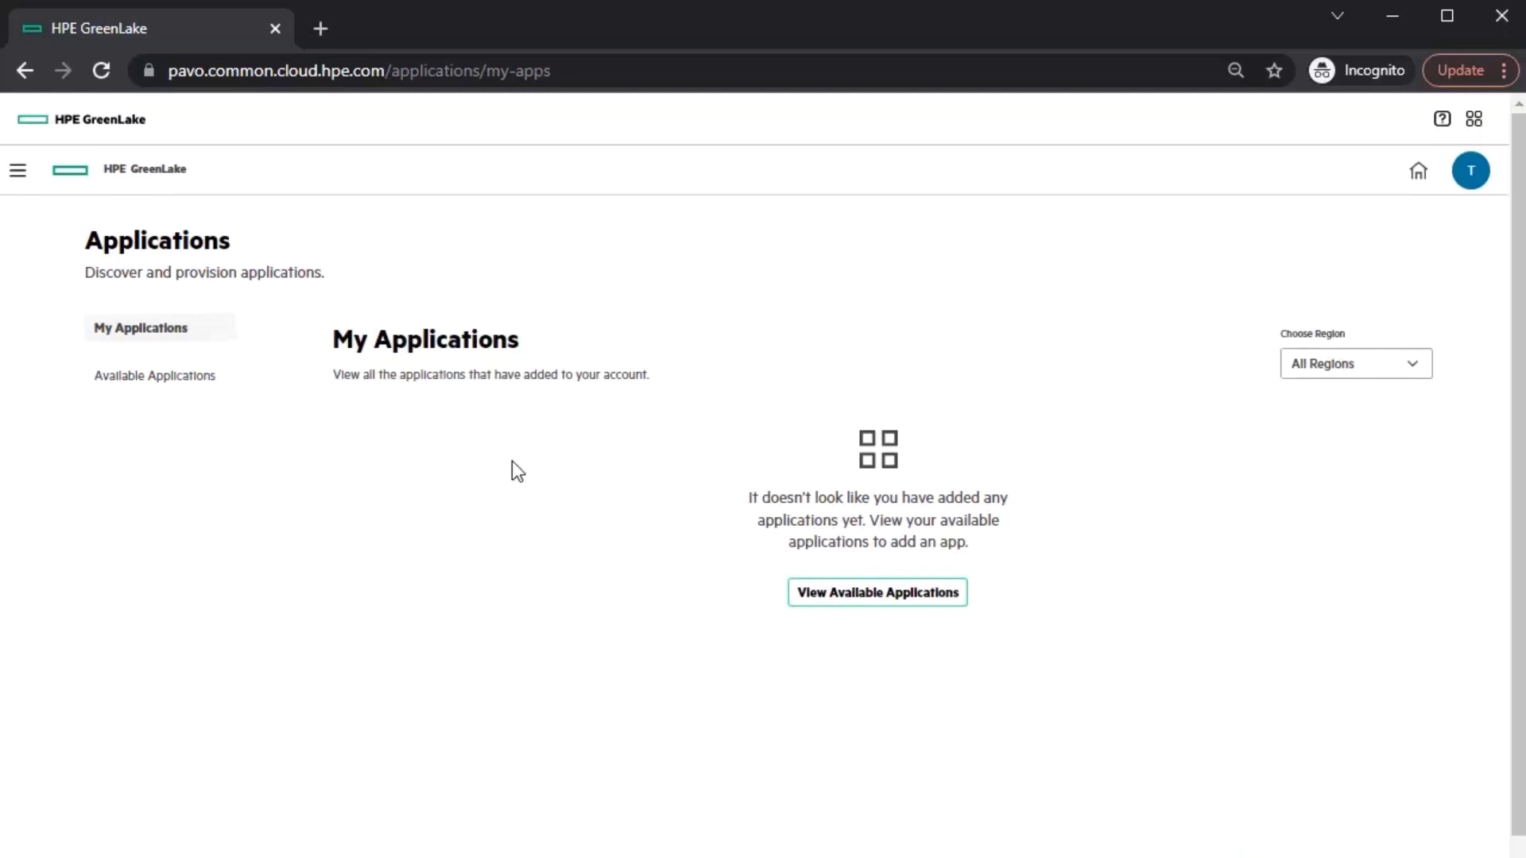
click(17, 170)
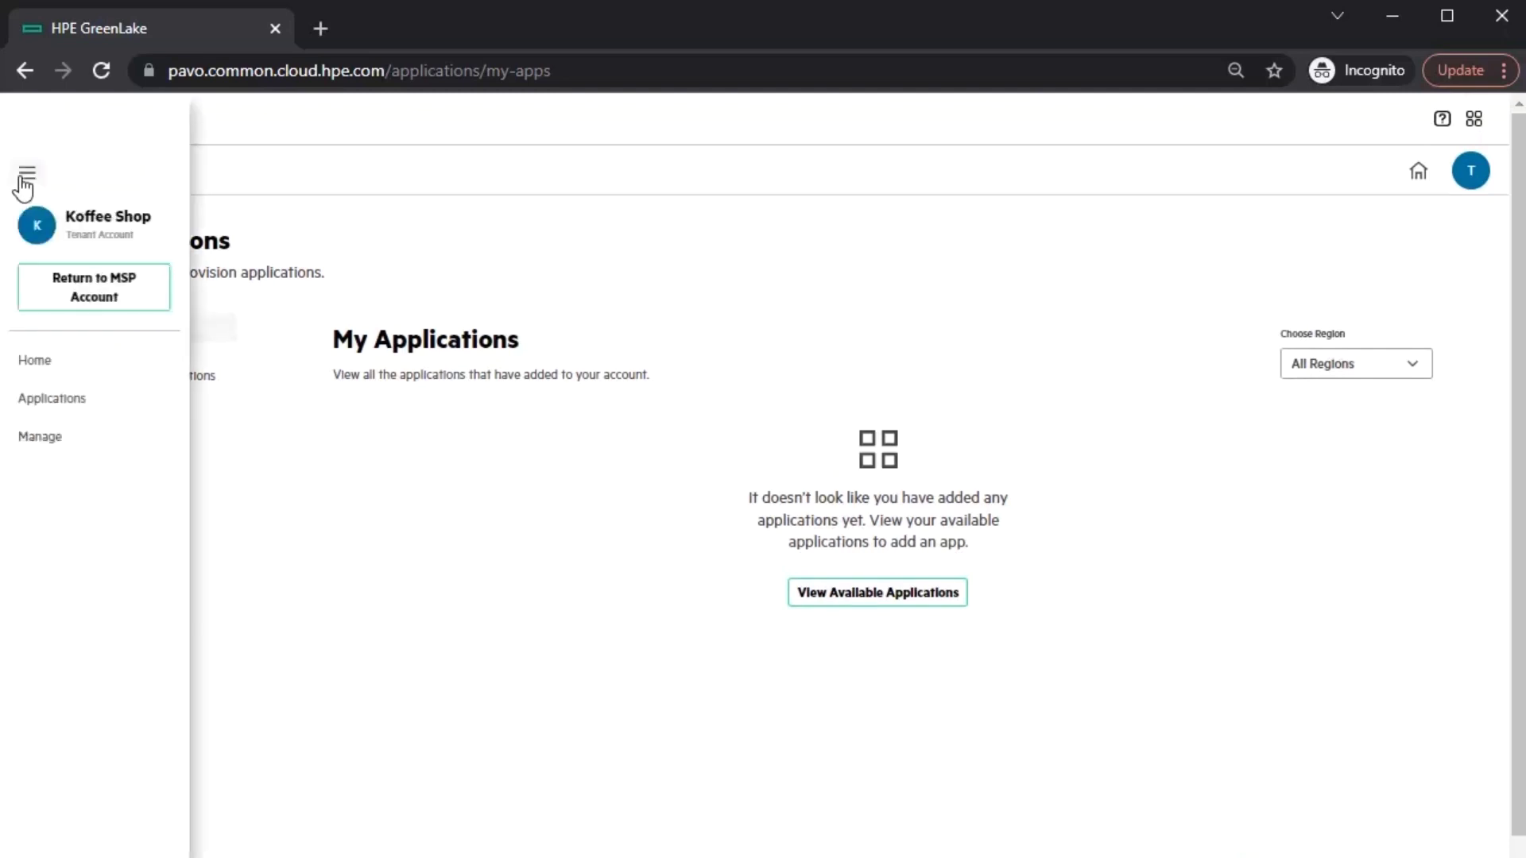
click(59, 301)
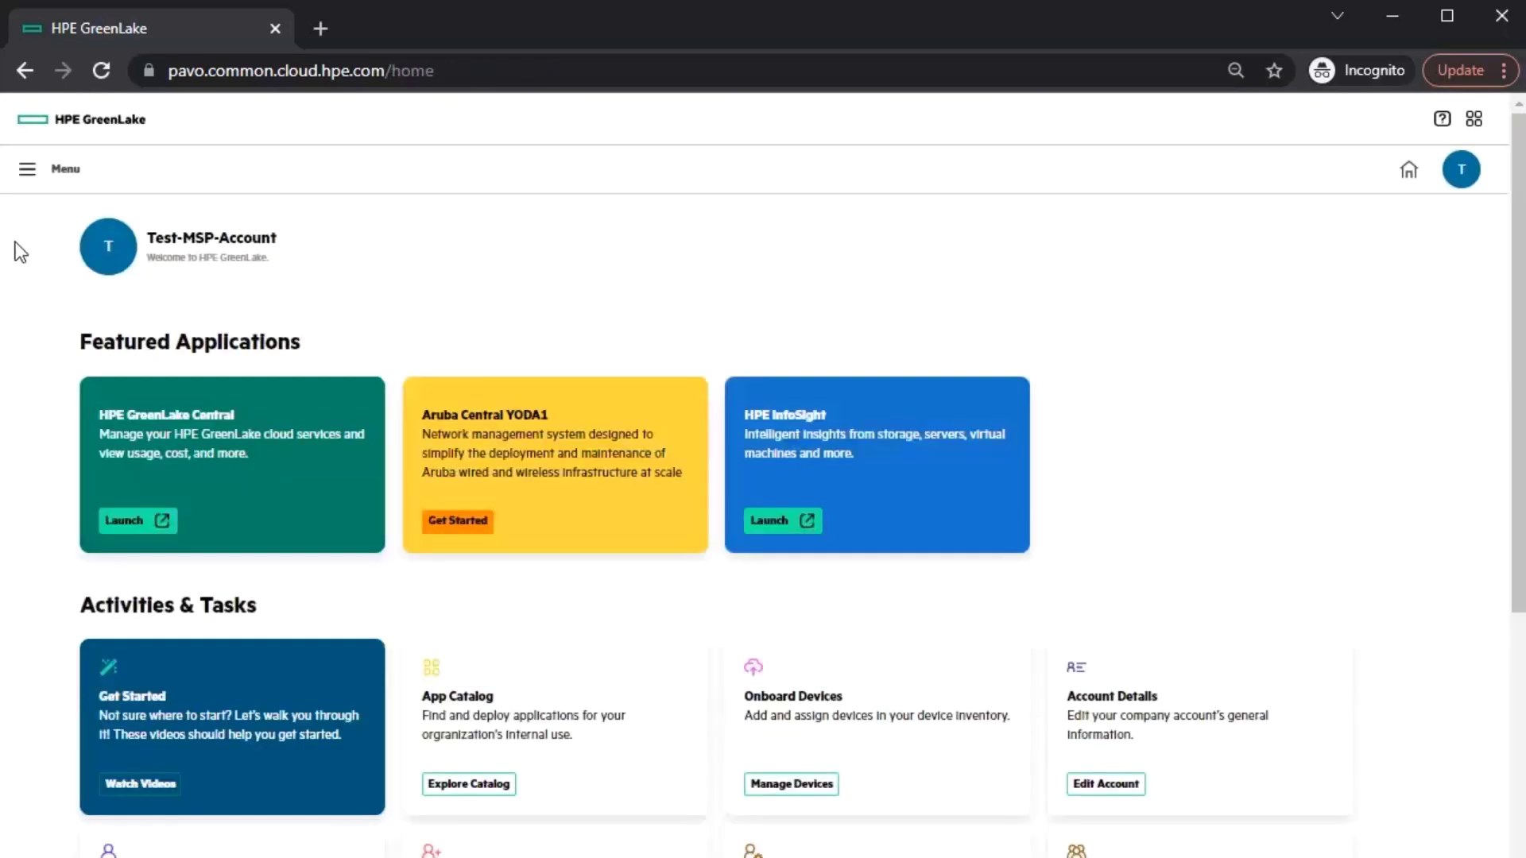
click(24, 172)
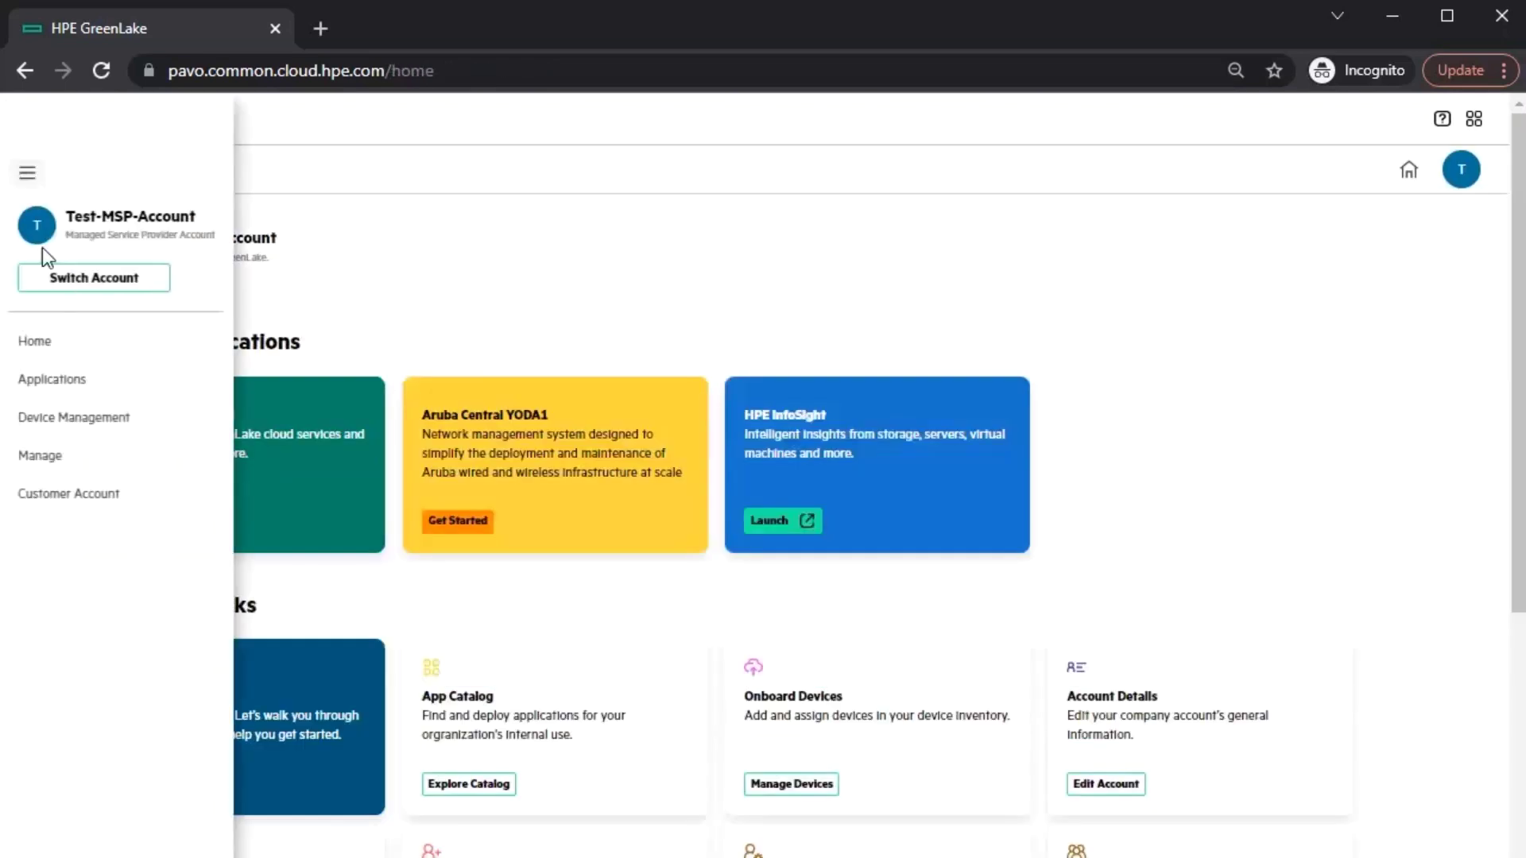
click(73, 493)
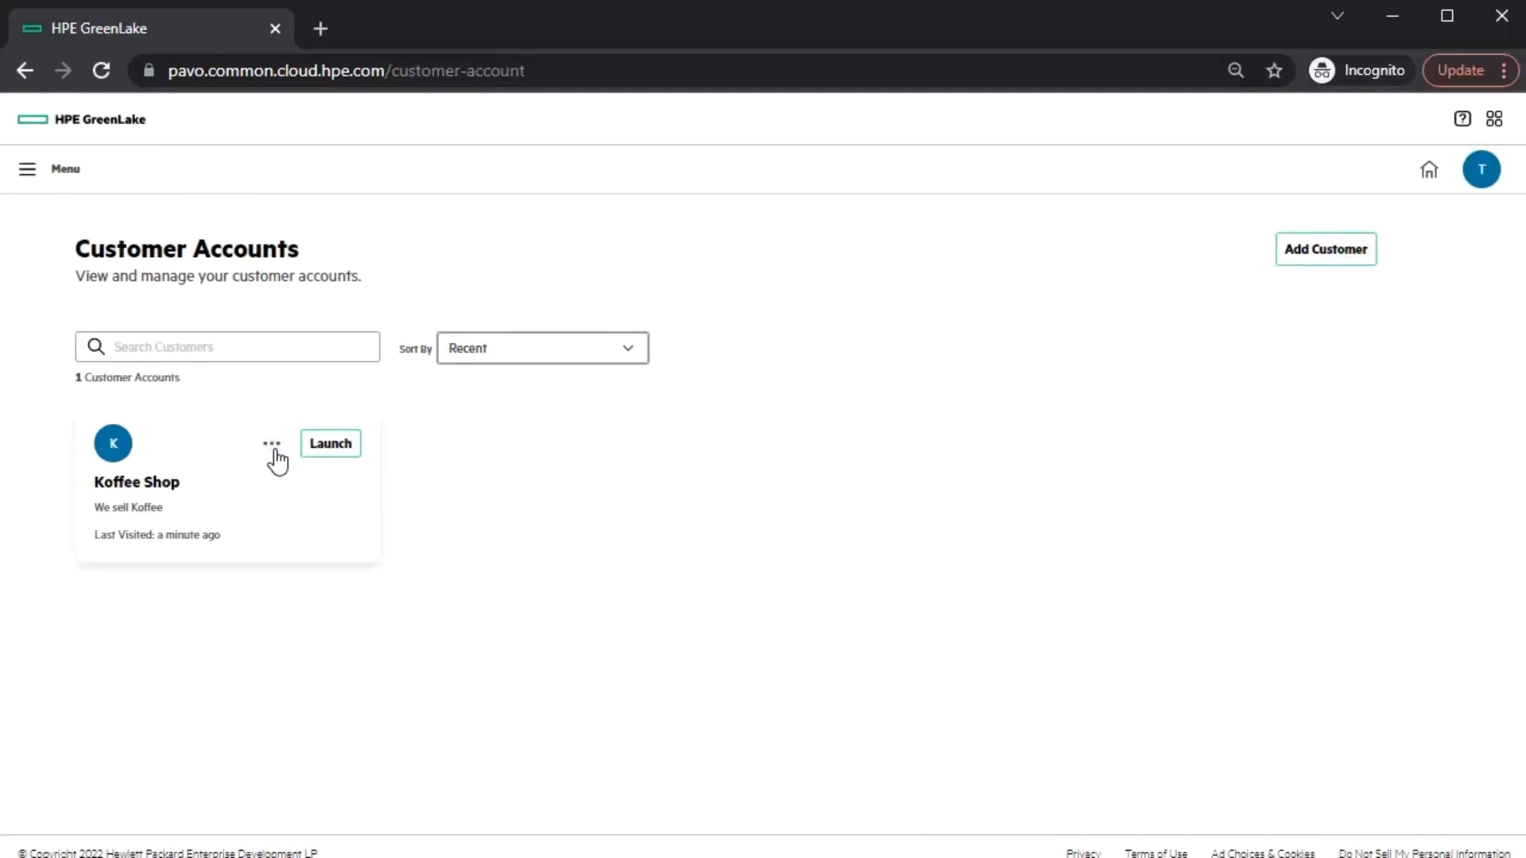
- Delete the Koffee Shop customer account, entering DELETE as confirmation
click(272, 445)
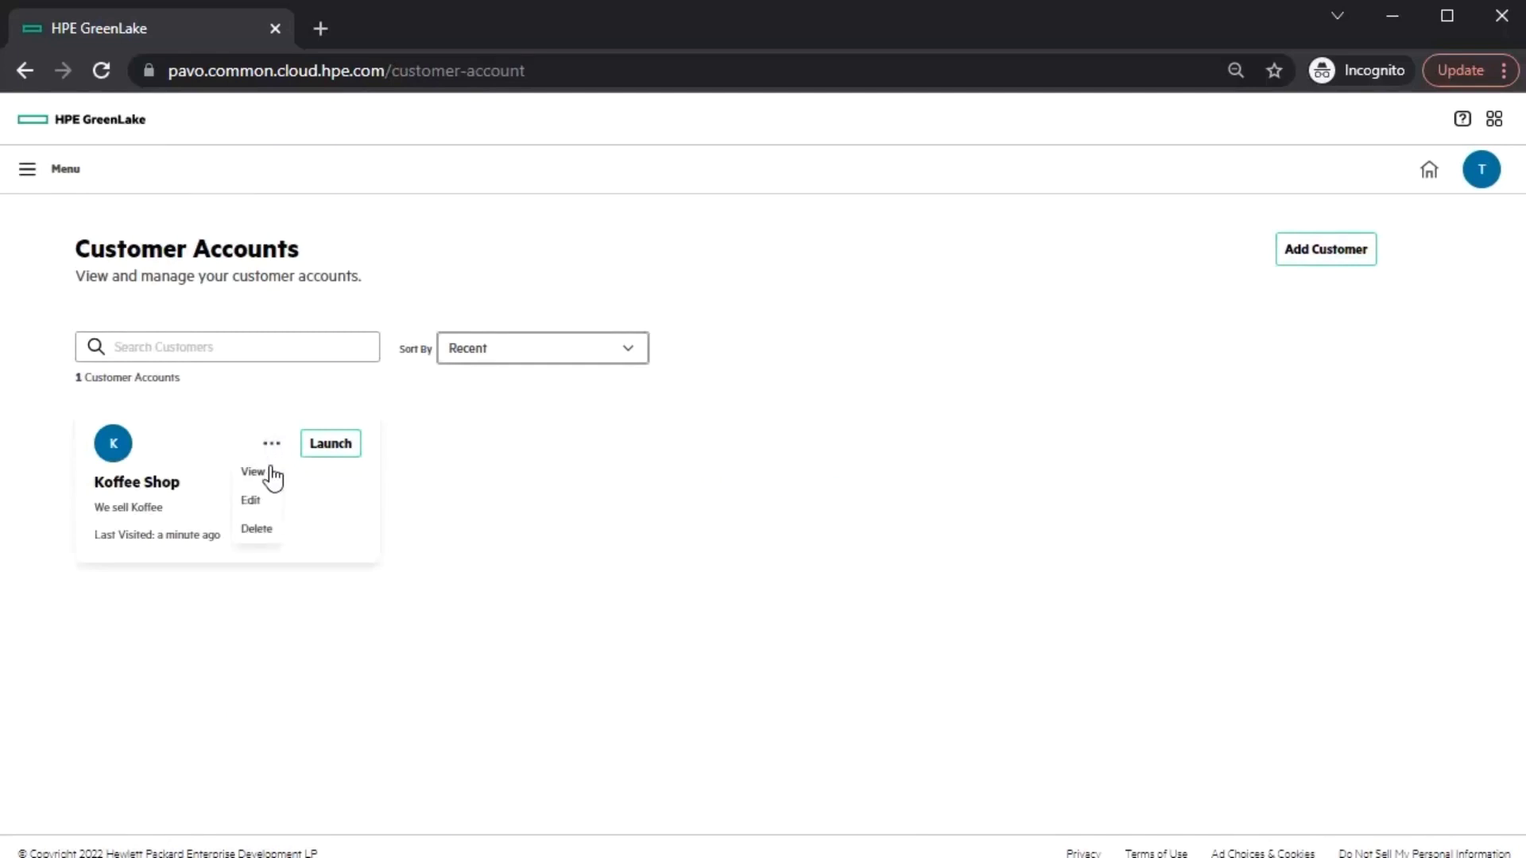
click(259, 528)
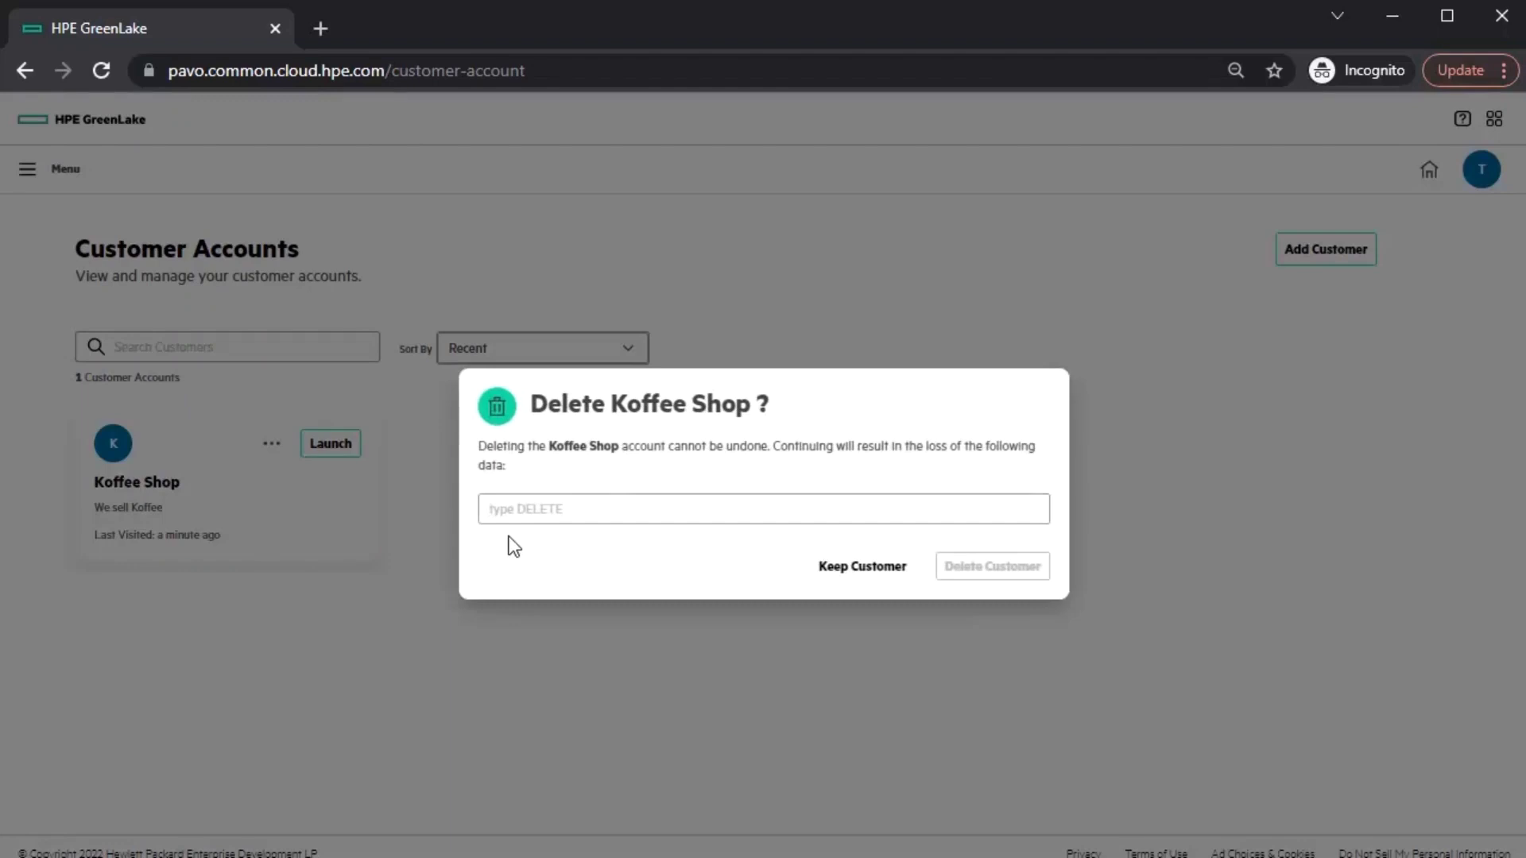
click(524, 504)
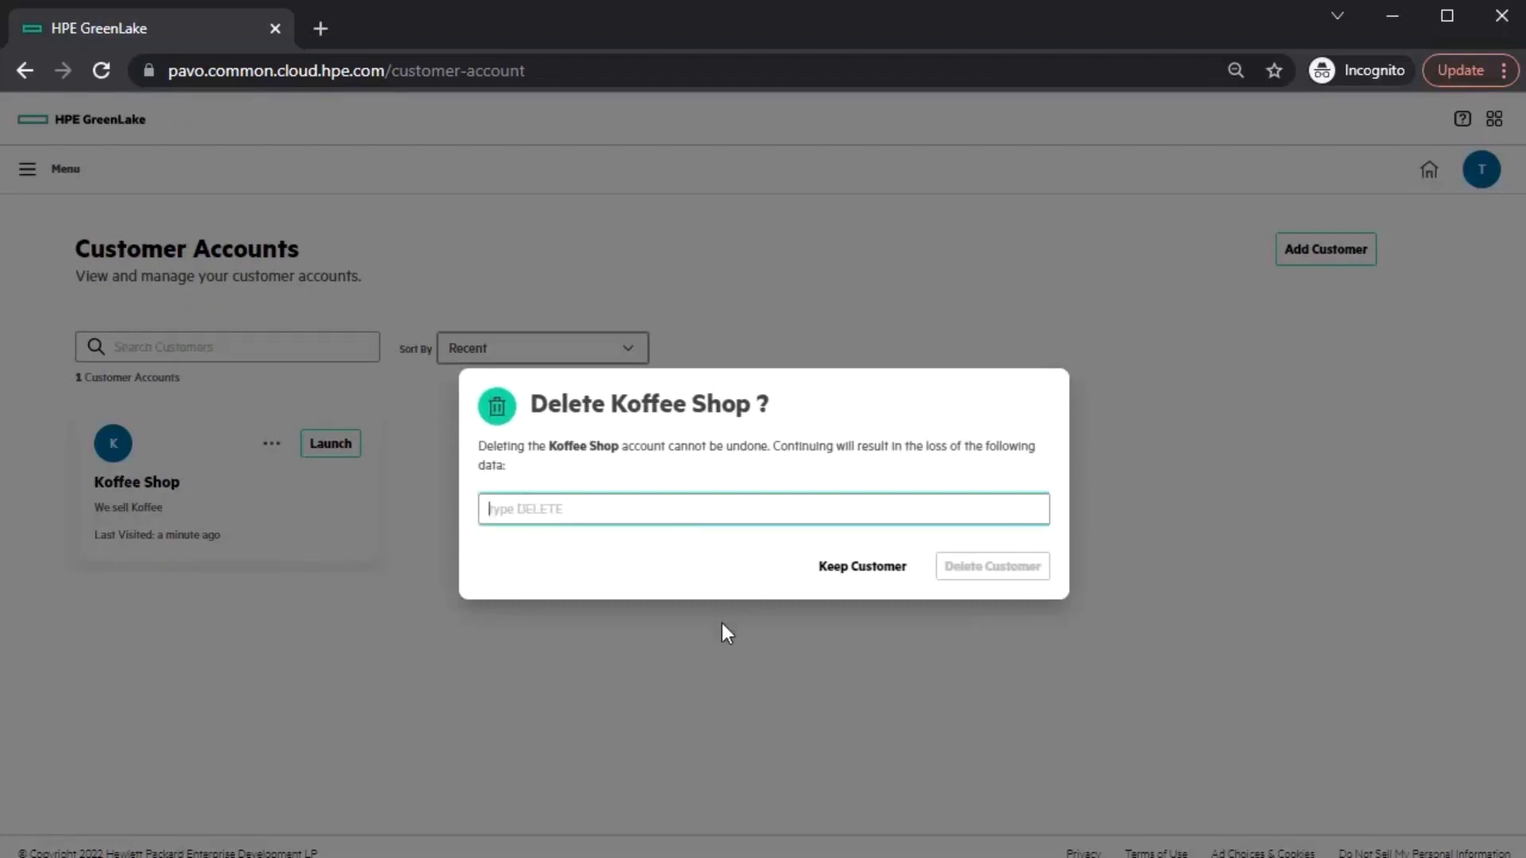
text(delete)
key(BackSpace)
key(BackSpace)
key(BackSpace)
key(BackSpace)
key(BackSpace)
key(BackSpace)
text(DELETE)
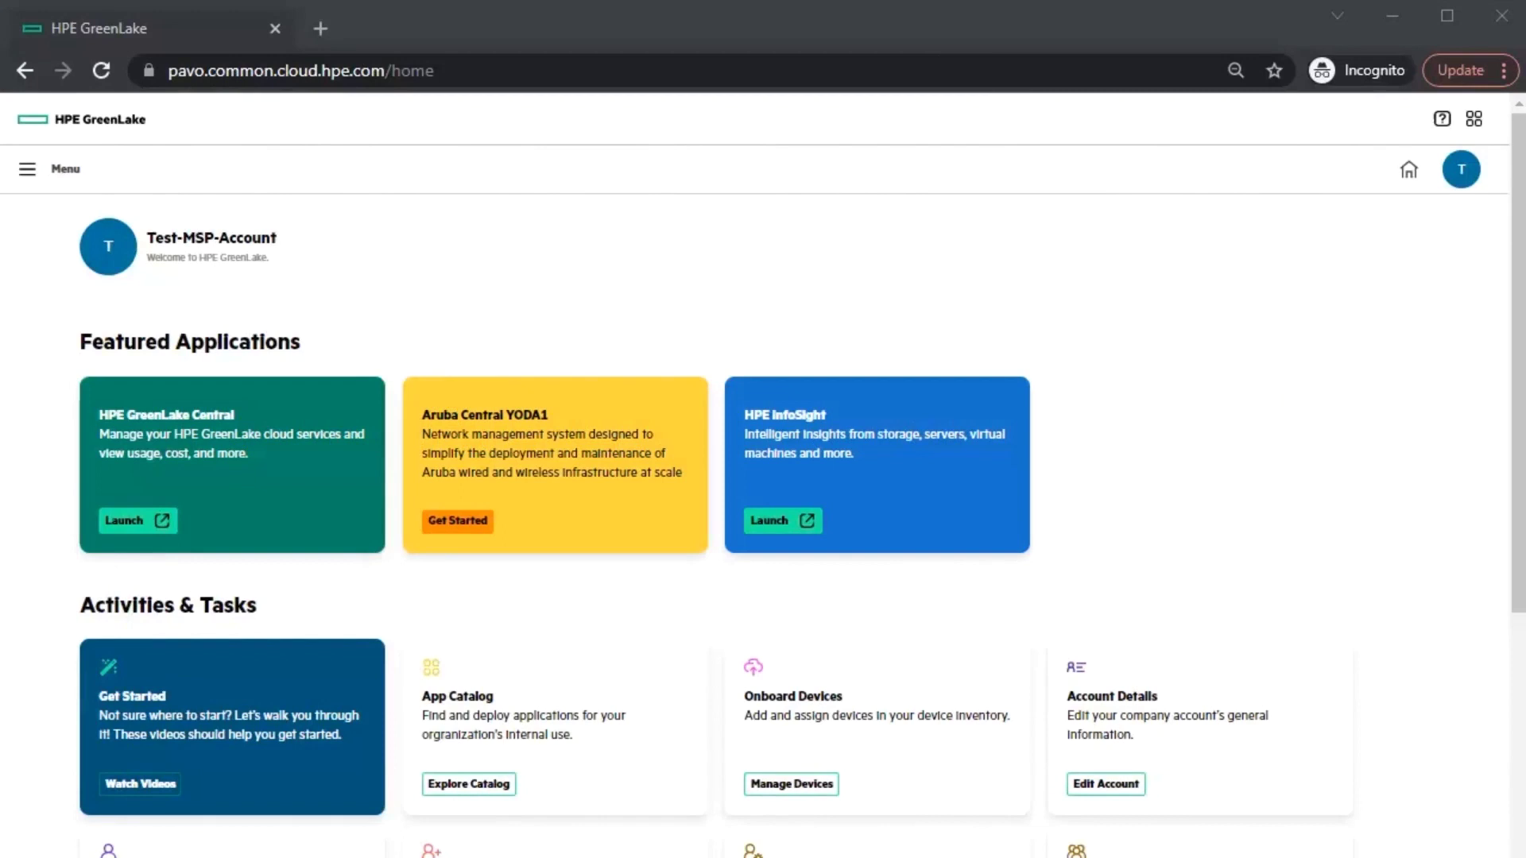
- Go to the MSP account's Manage page from the navigation menu
click(34, 170)
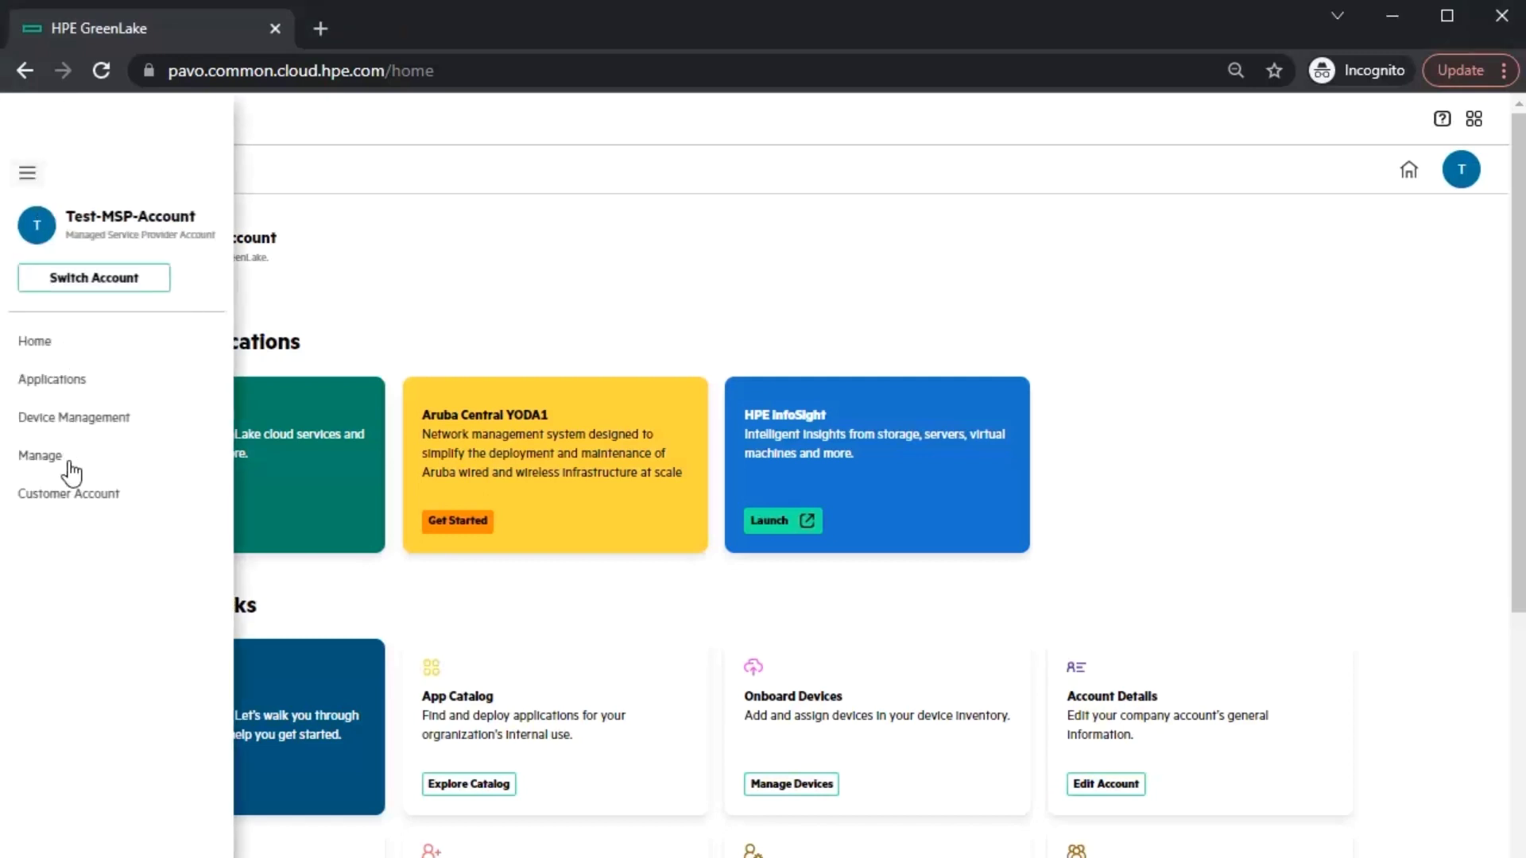
click(42, 456)
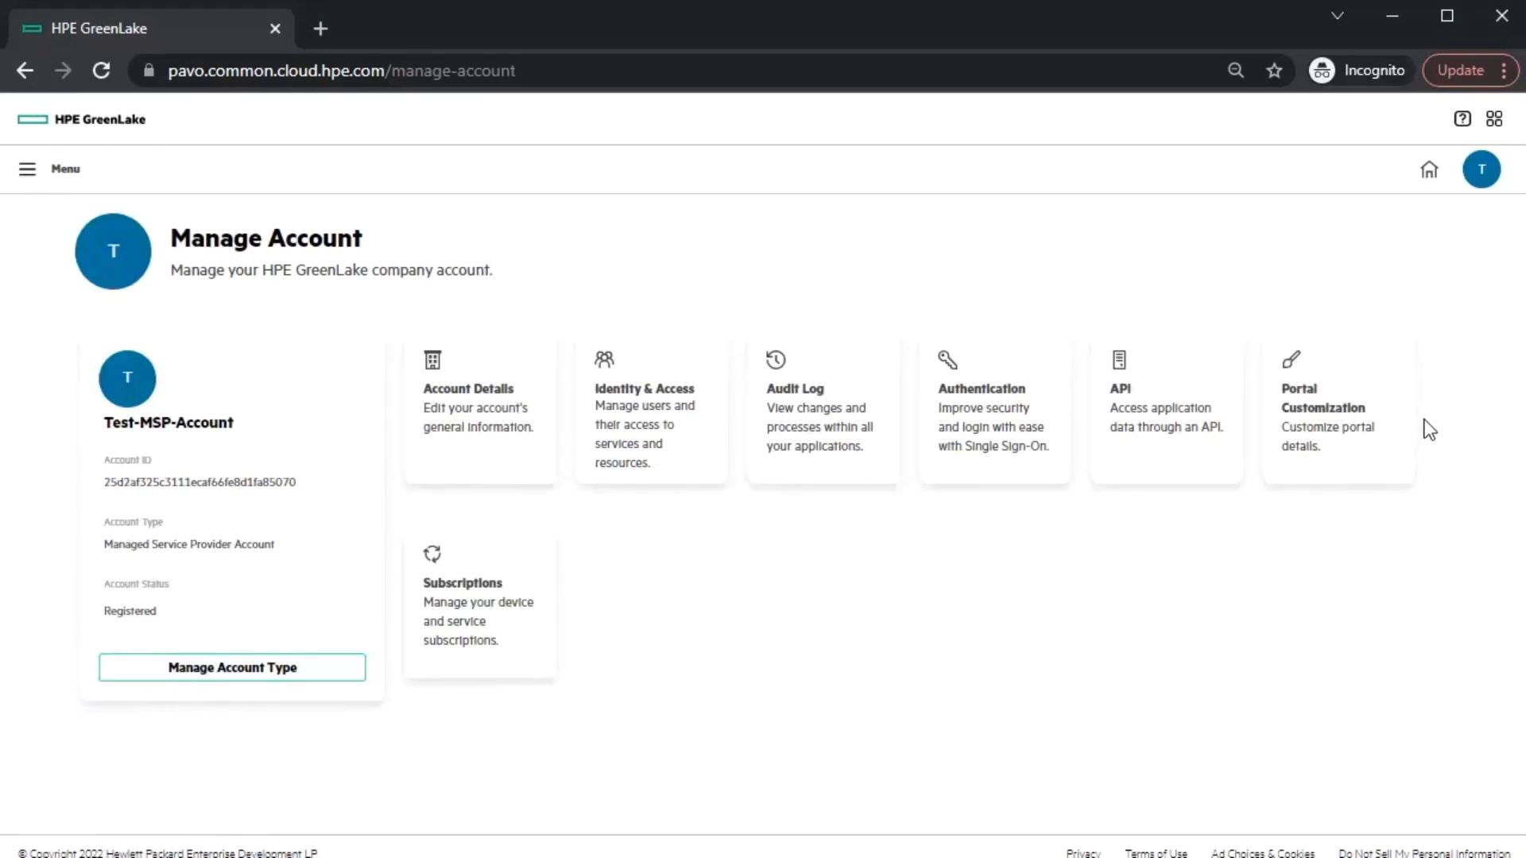
- Open Portal Customization and start editing the portal details
click(1376, 426)
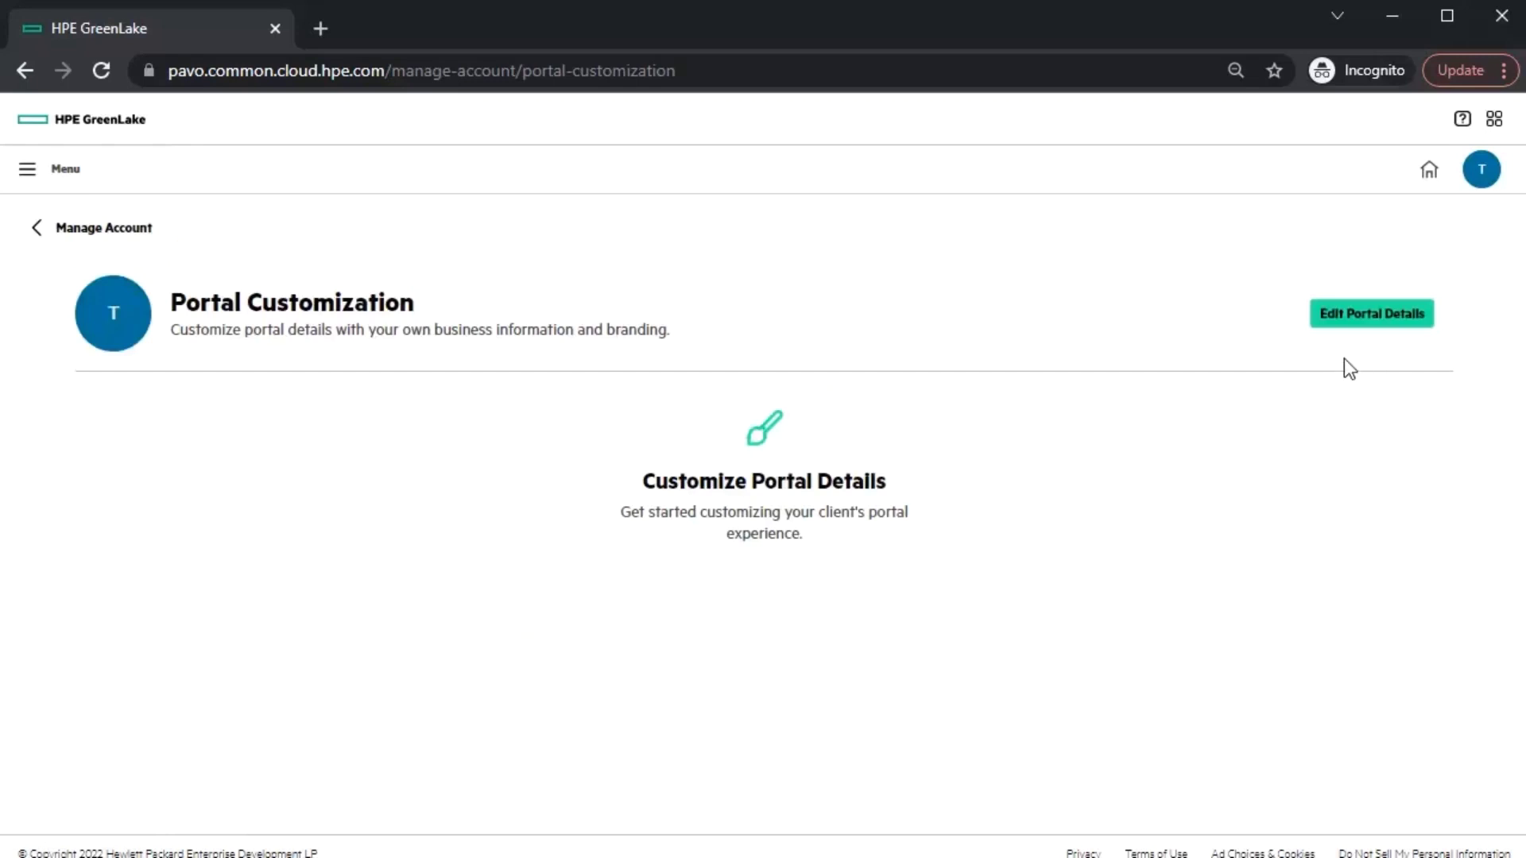
click(1350, 318)
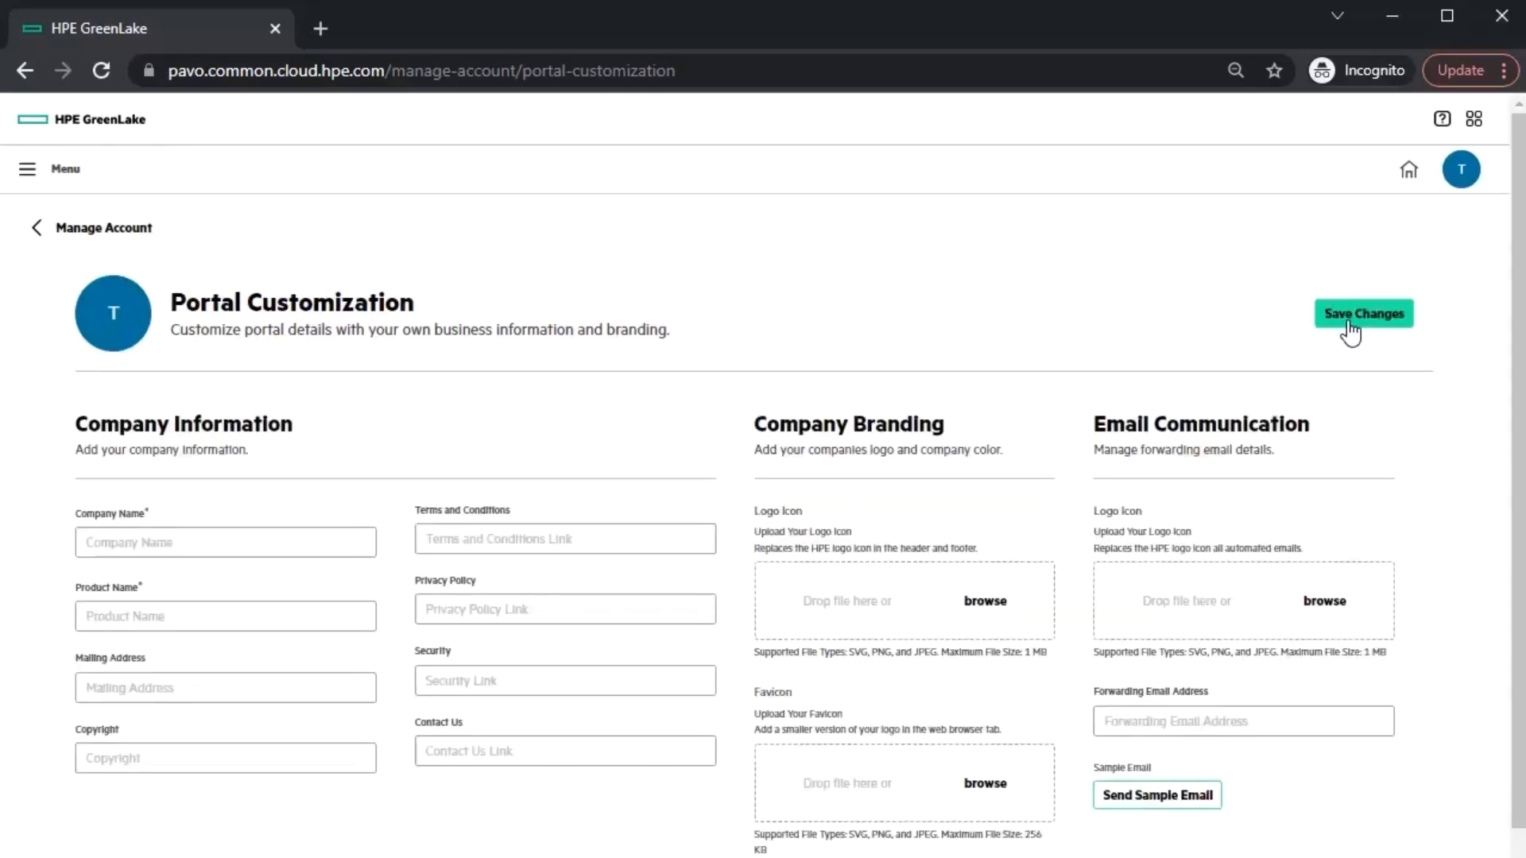